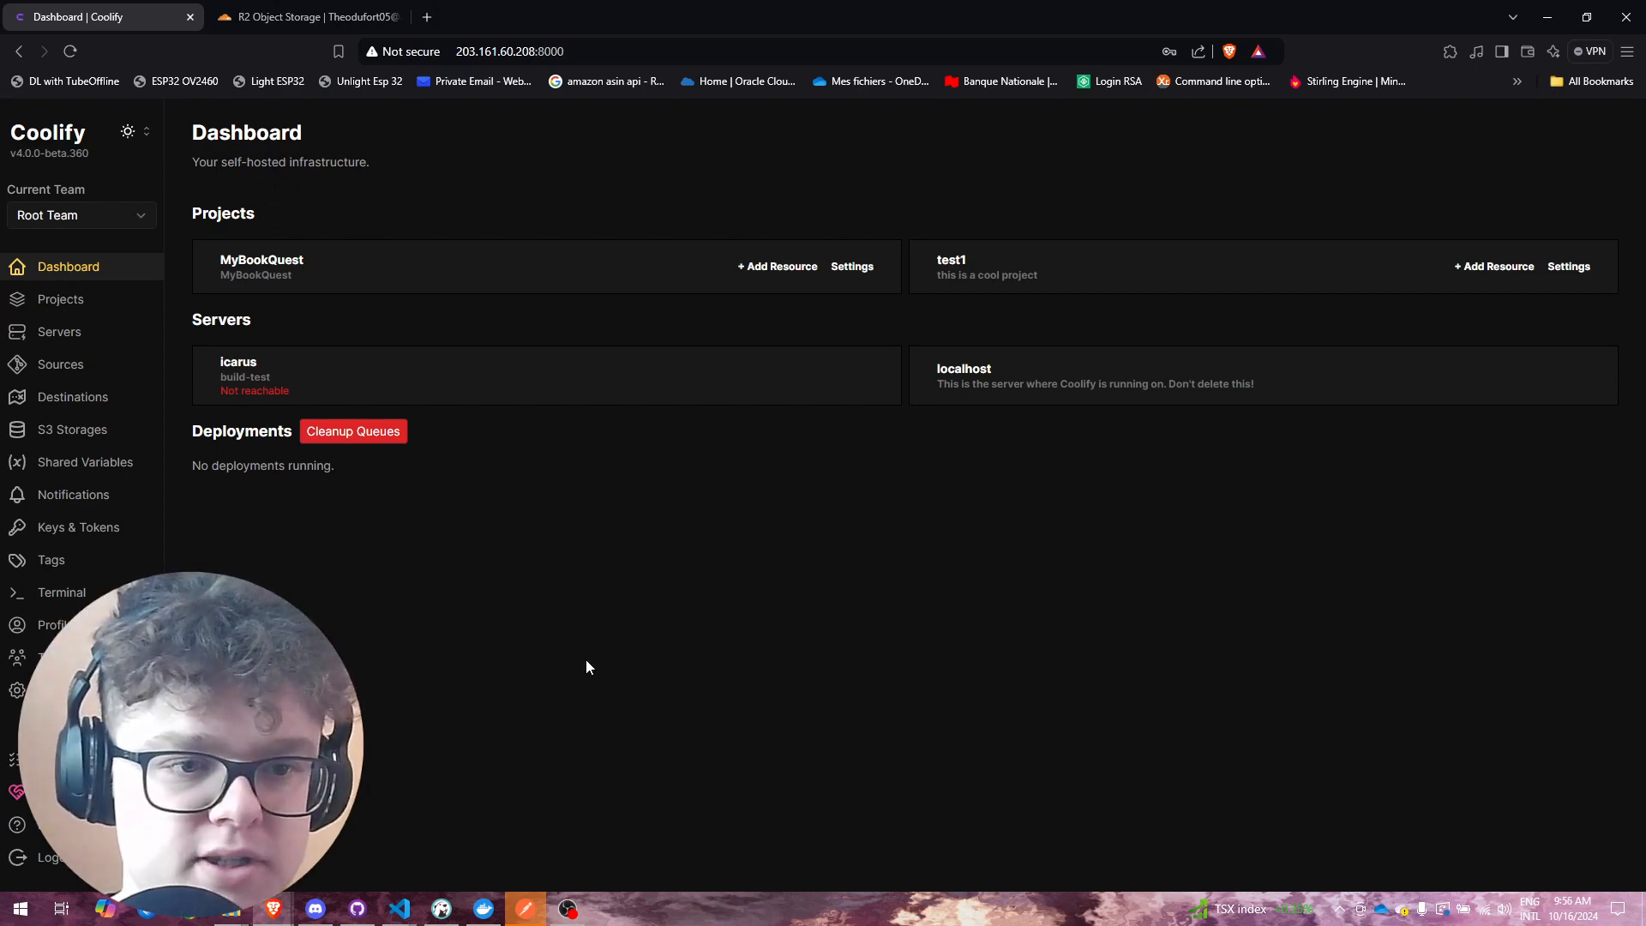
Step: Review Coolify's existing S3 storages, then switch to Cloudflare's R2 API Tokens page
left_click(78, 432)
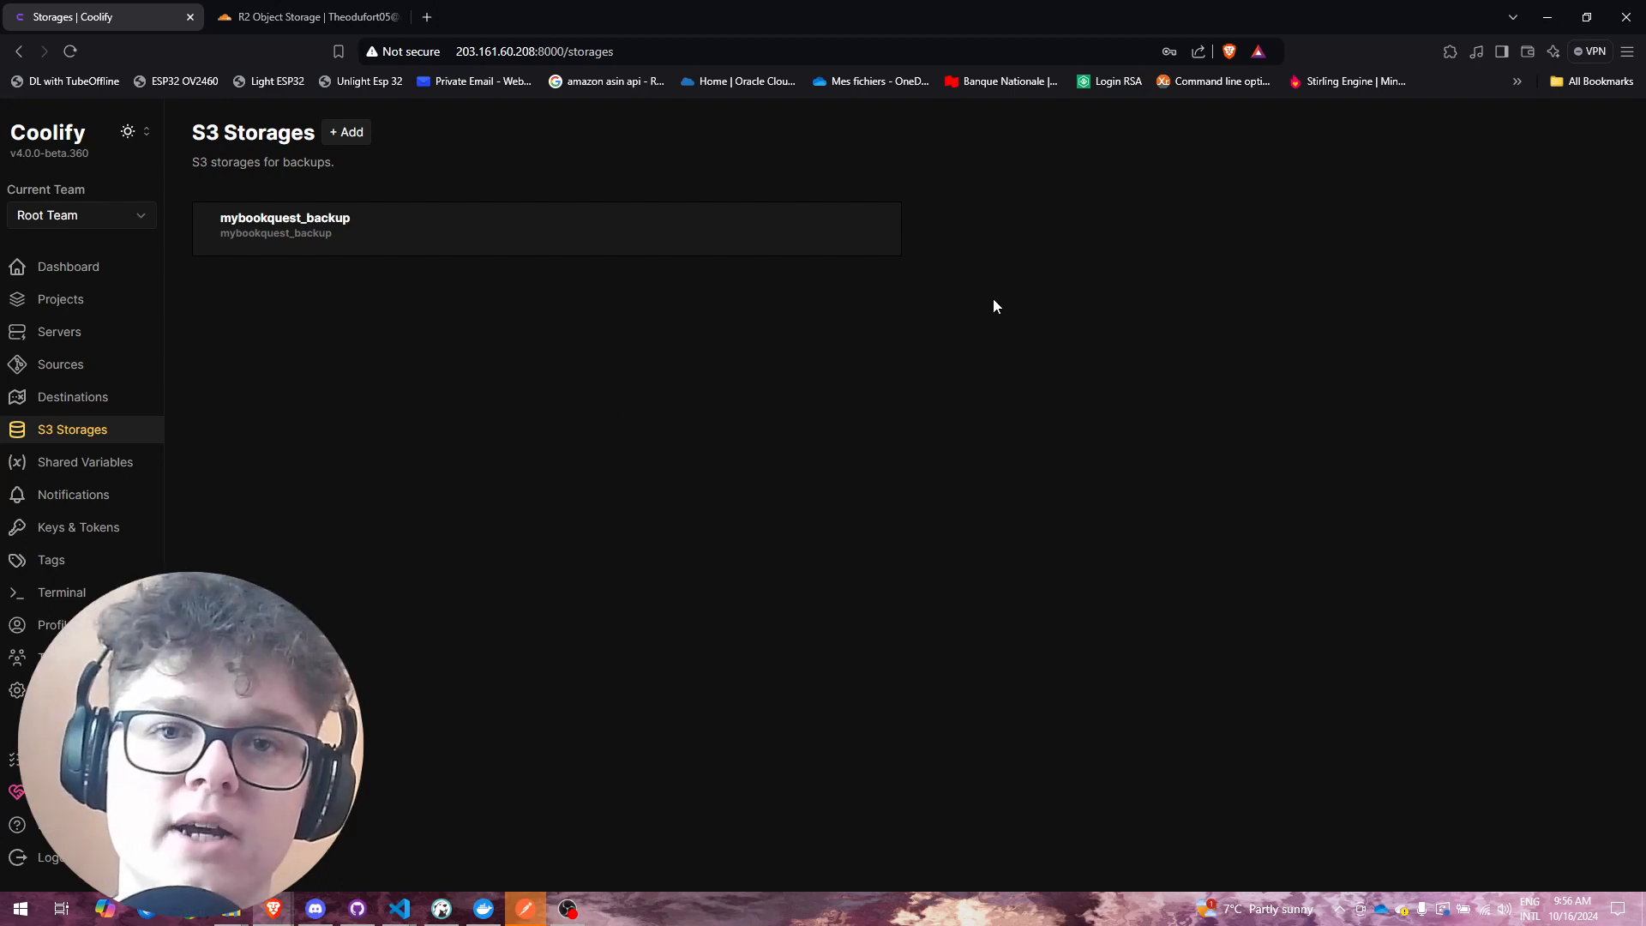
left_click(305, 16)
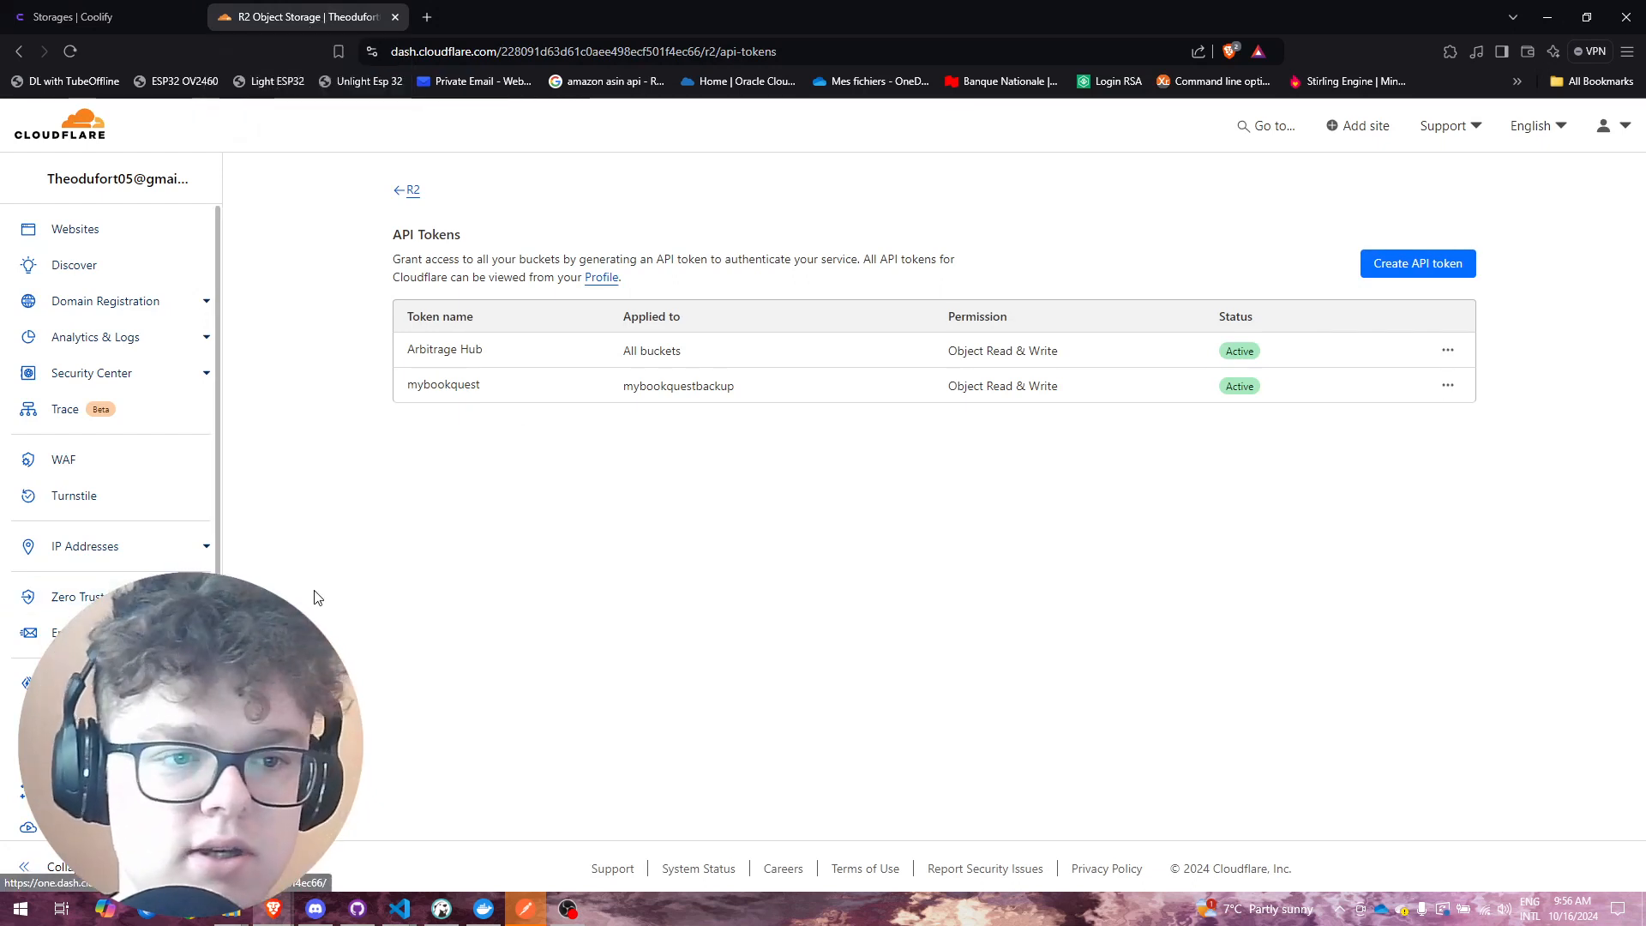
Step: Go to the R2 Object Storage overview and start creating a new bucket
scroll(128, 549, "down", 3)
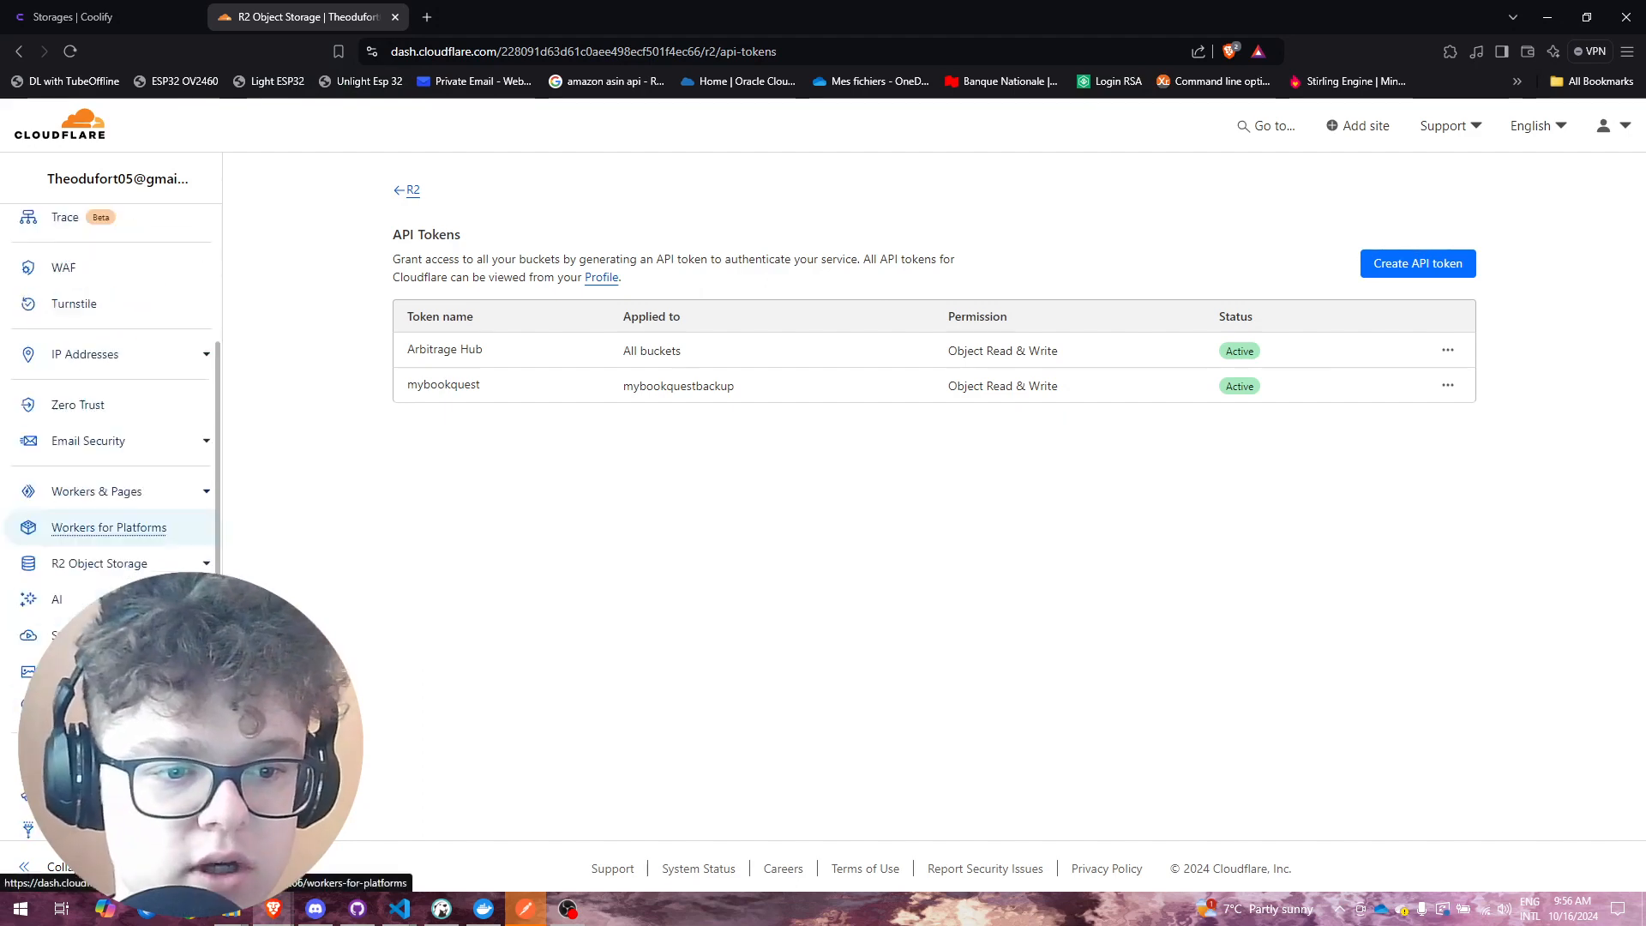
left_click(148, 556)
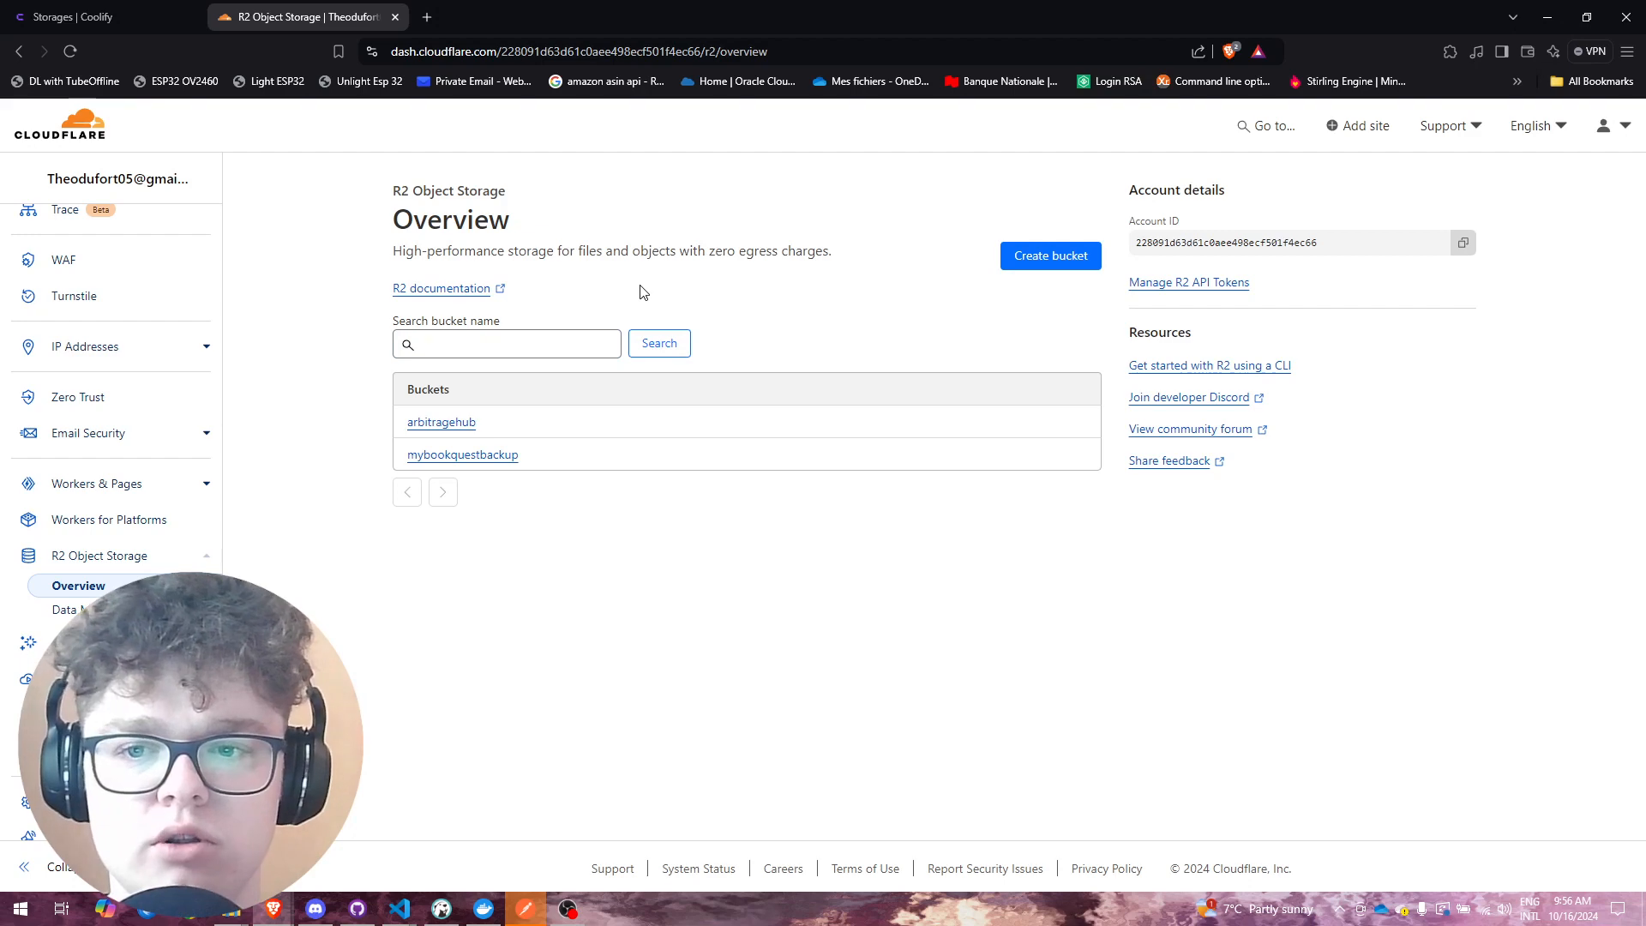
left_click(1049, 255)
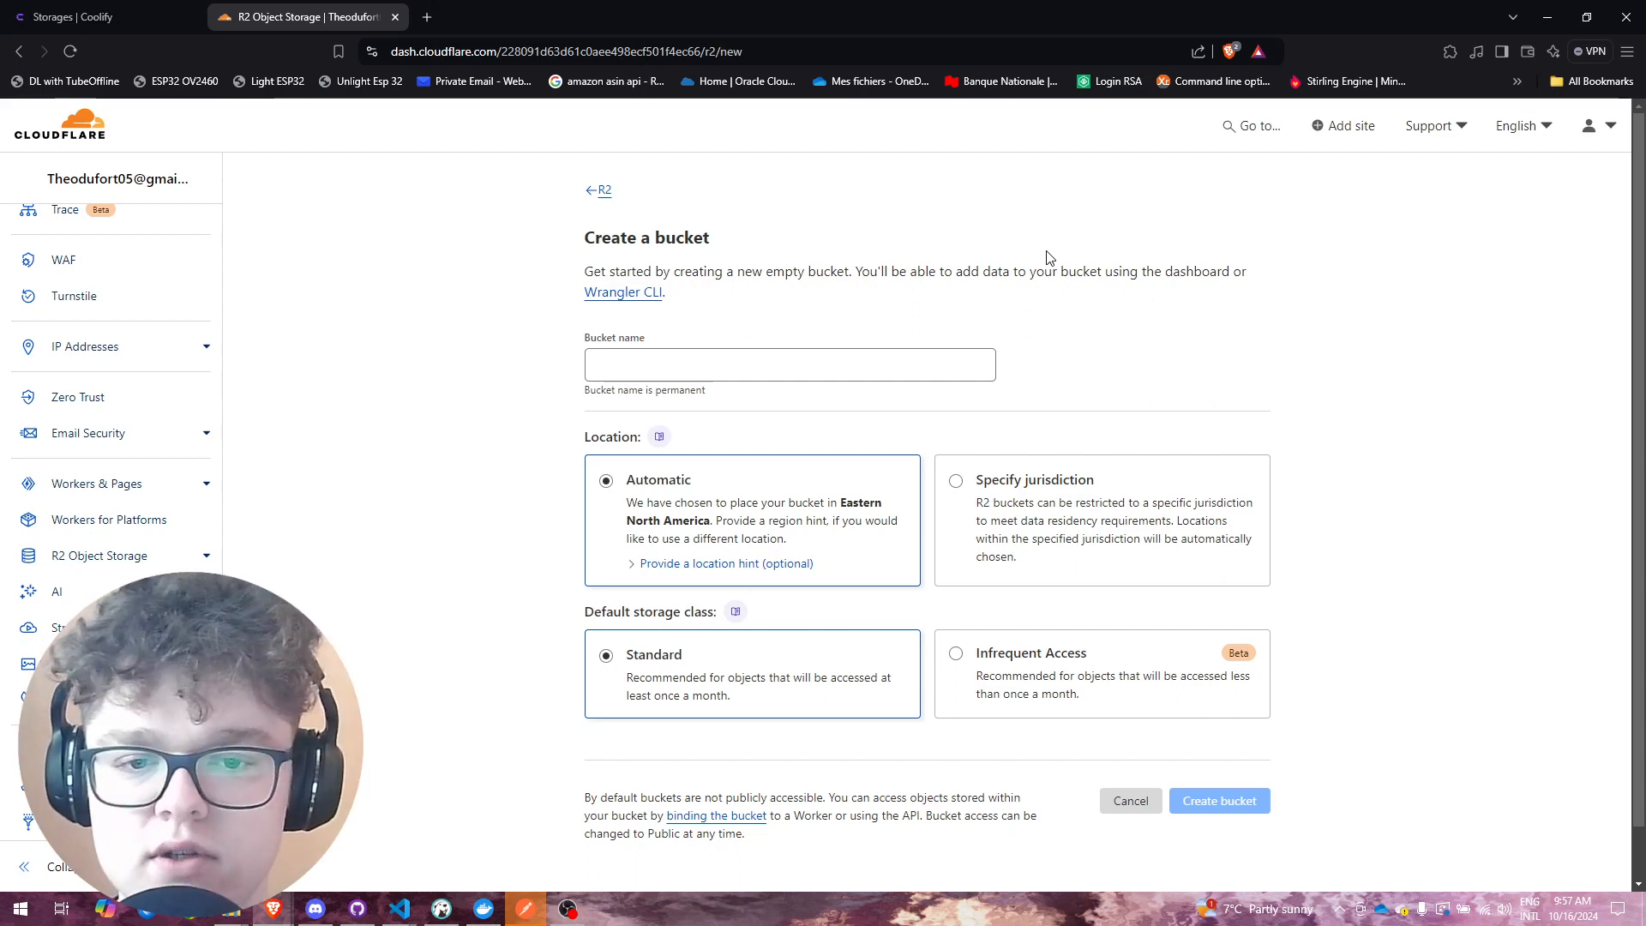
Step: Create an R2 bucket named 'test' with Automatic location and Standard storage class
left_click(783, 350)
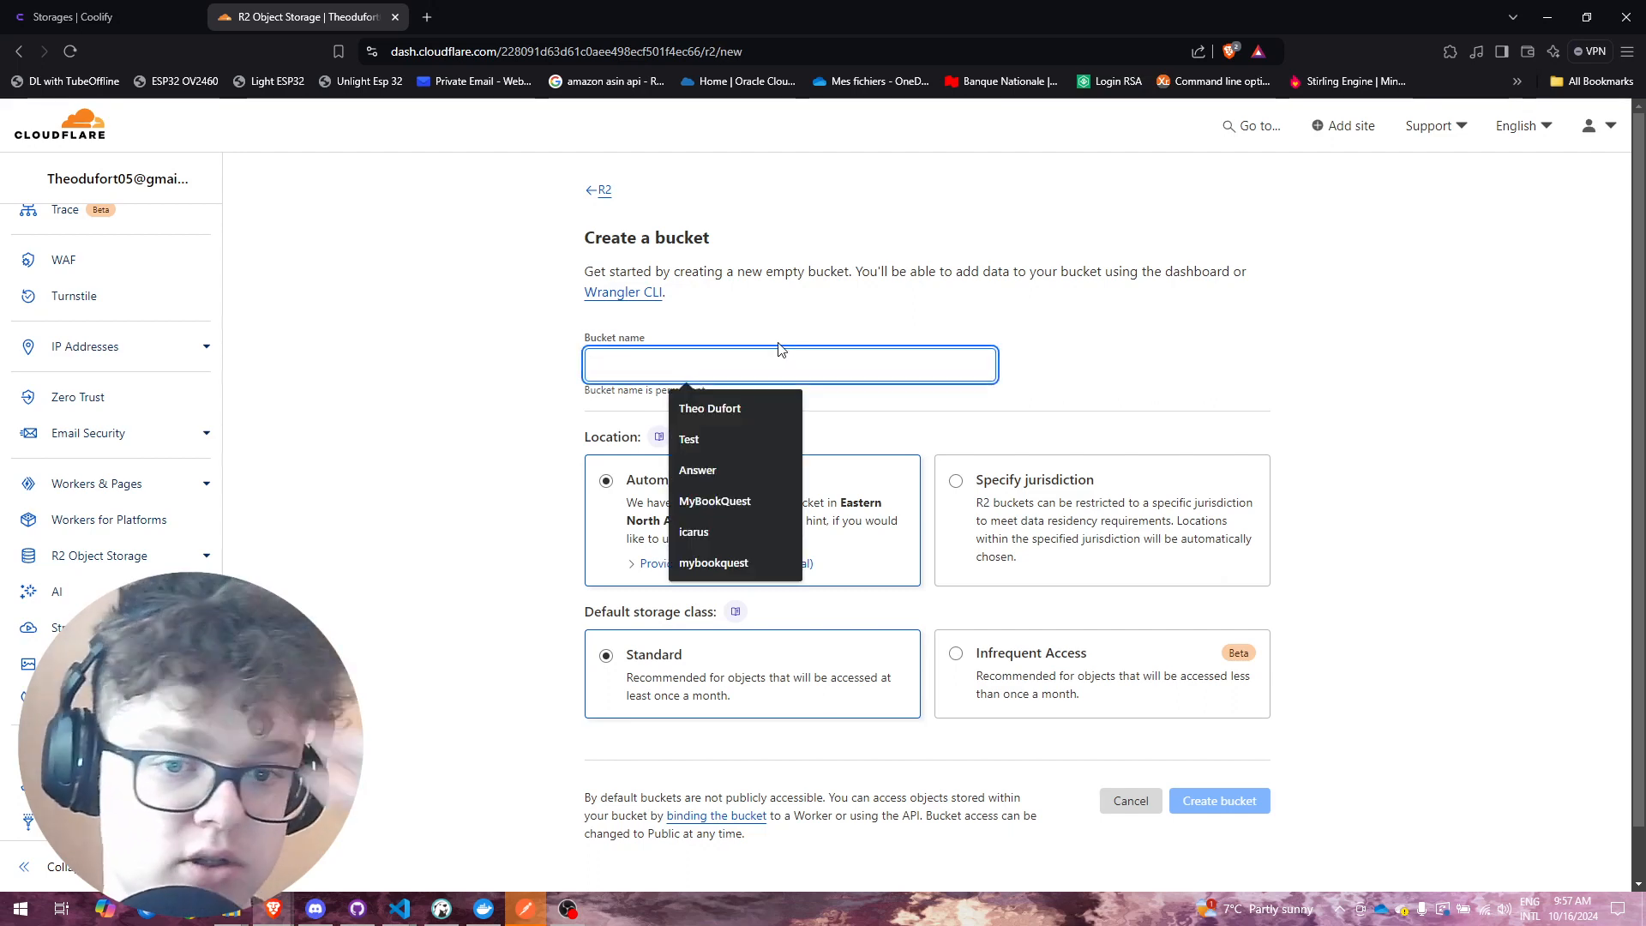
type("test")
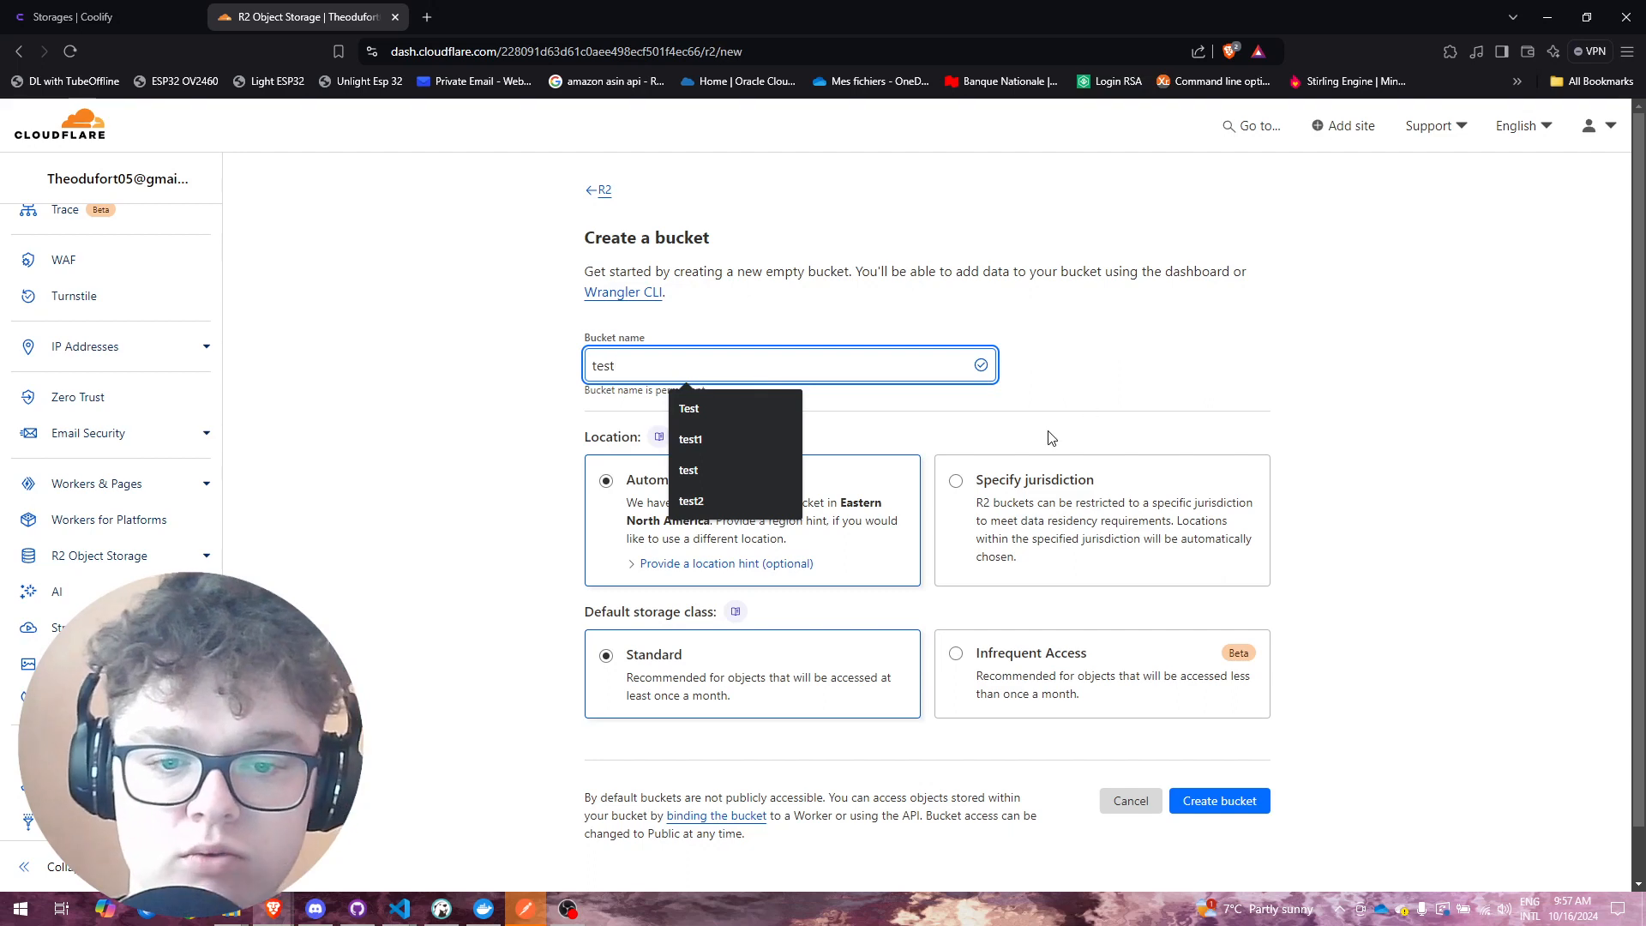
left_click(1279, 328)
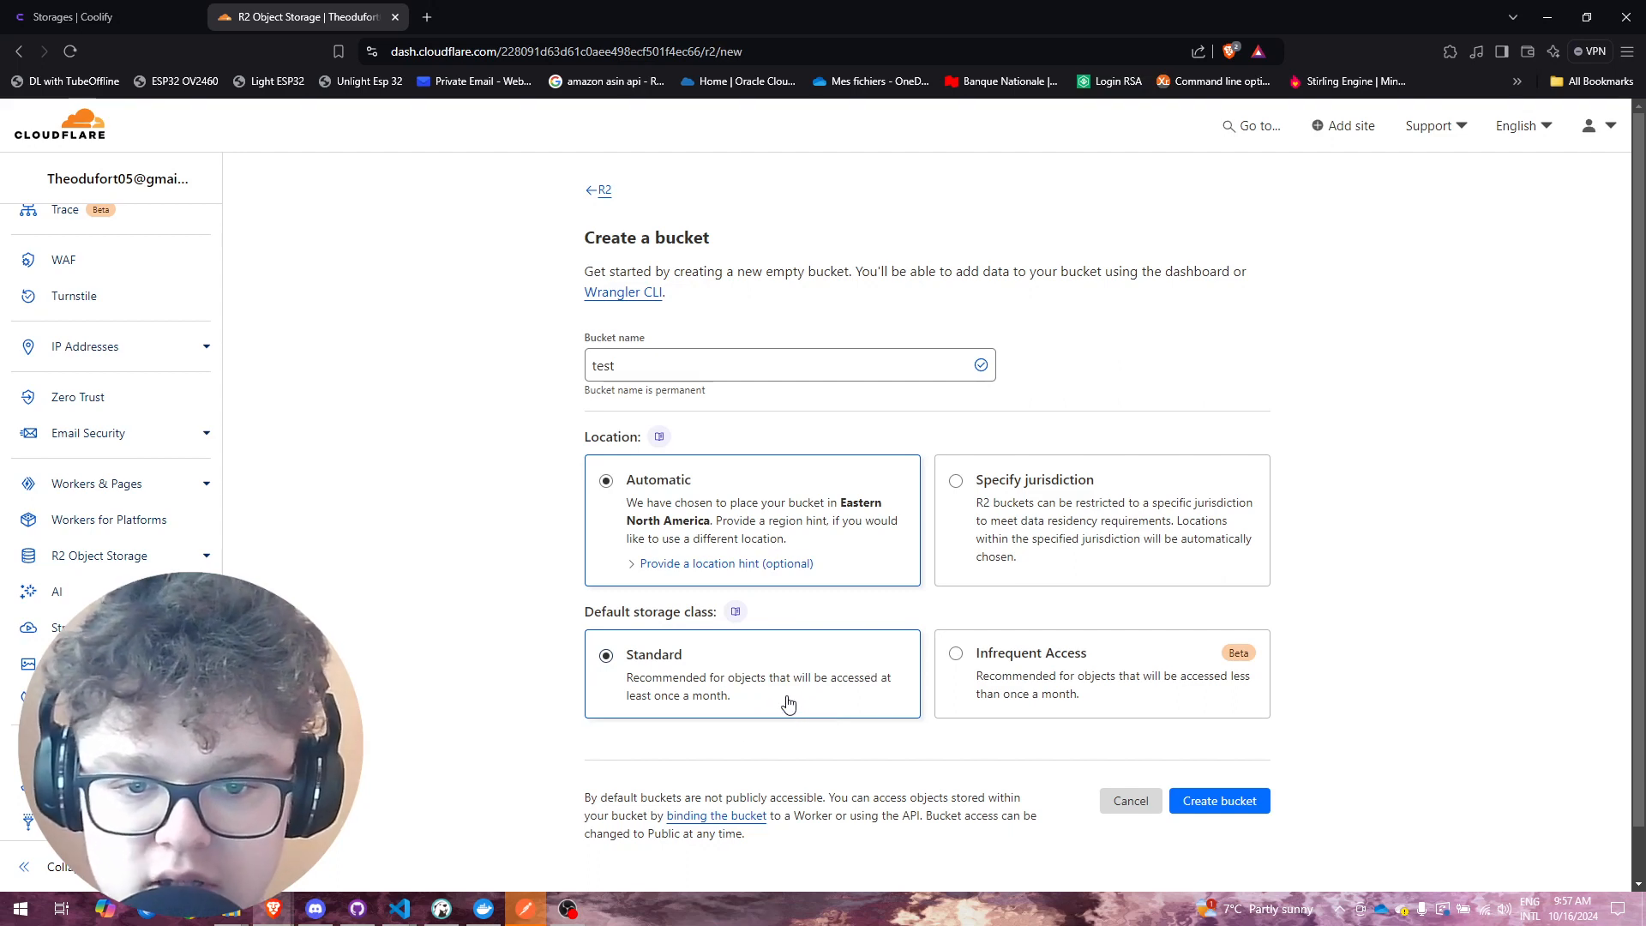
left_click(955, 658)
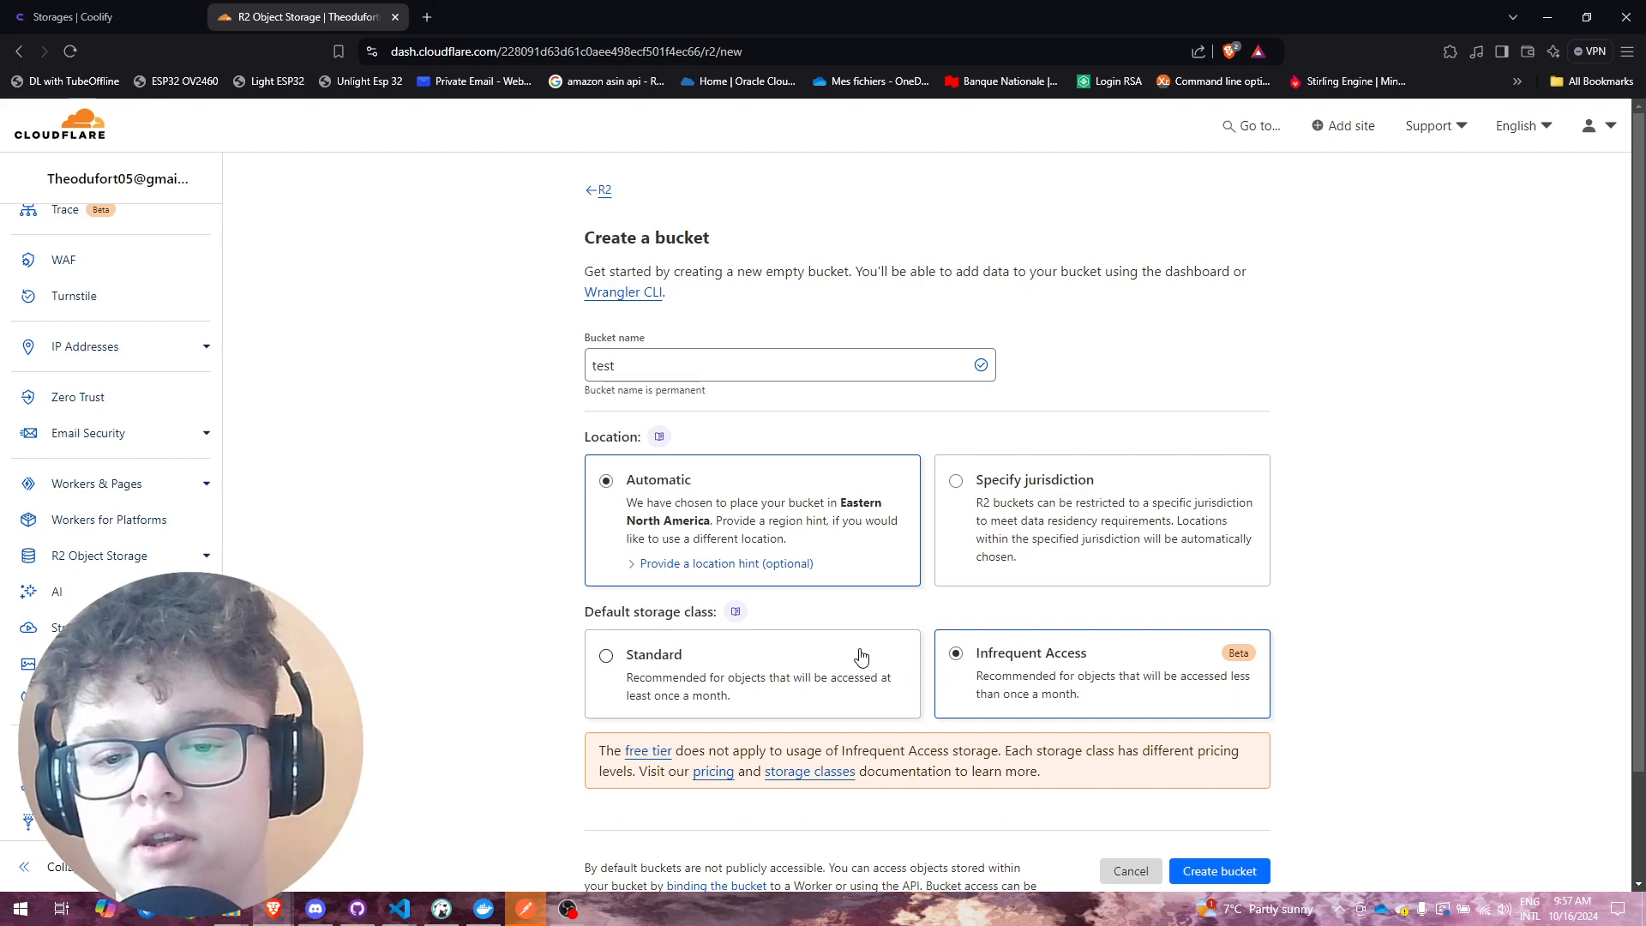
left_click(807, 658)
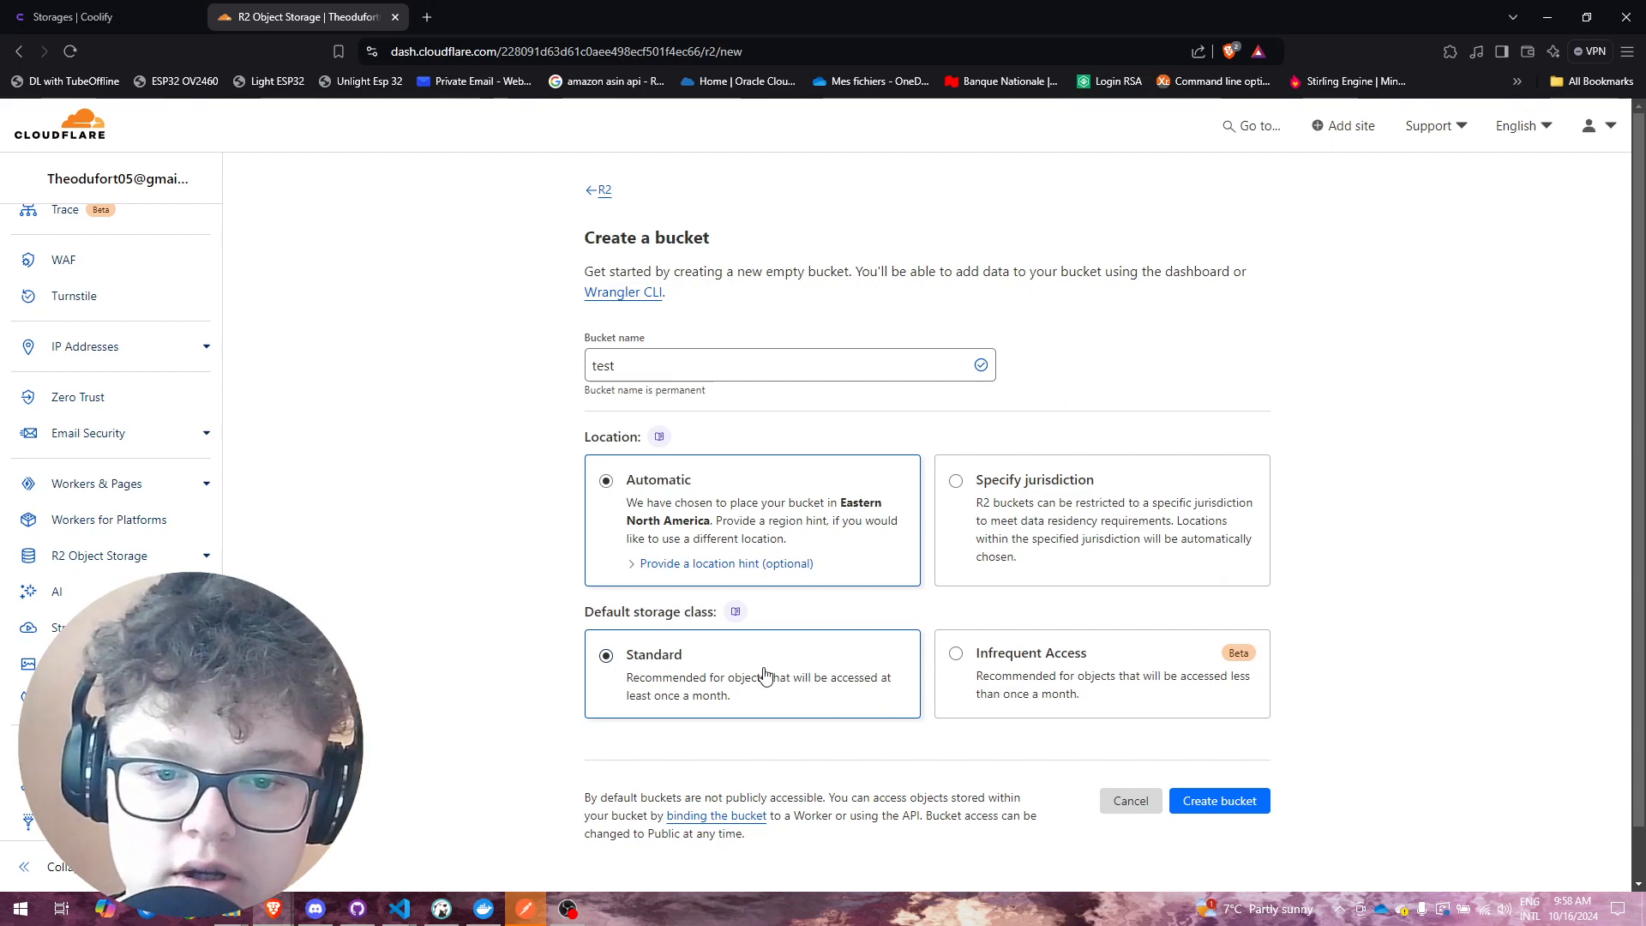
left_click(1216, 801)
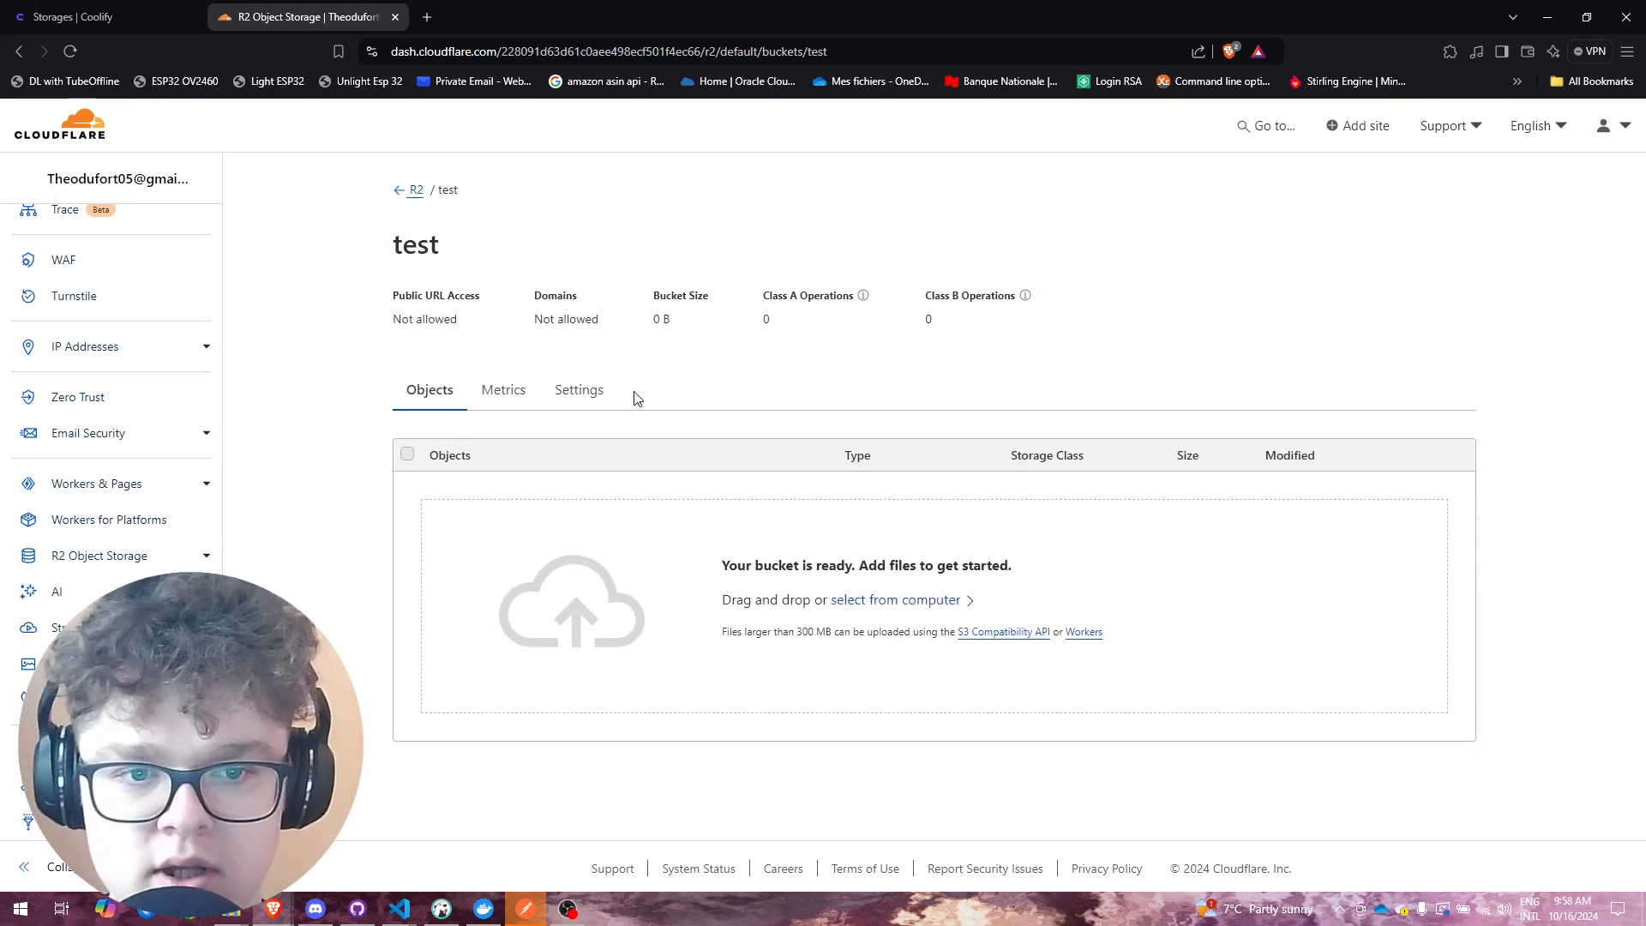
Step: Check the test bucket's Metrics and Settings, then return to the R2 Overview
left_click(510, 396)
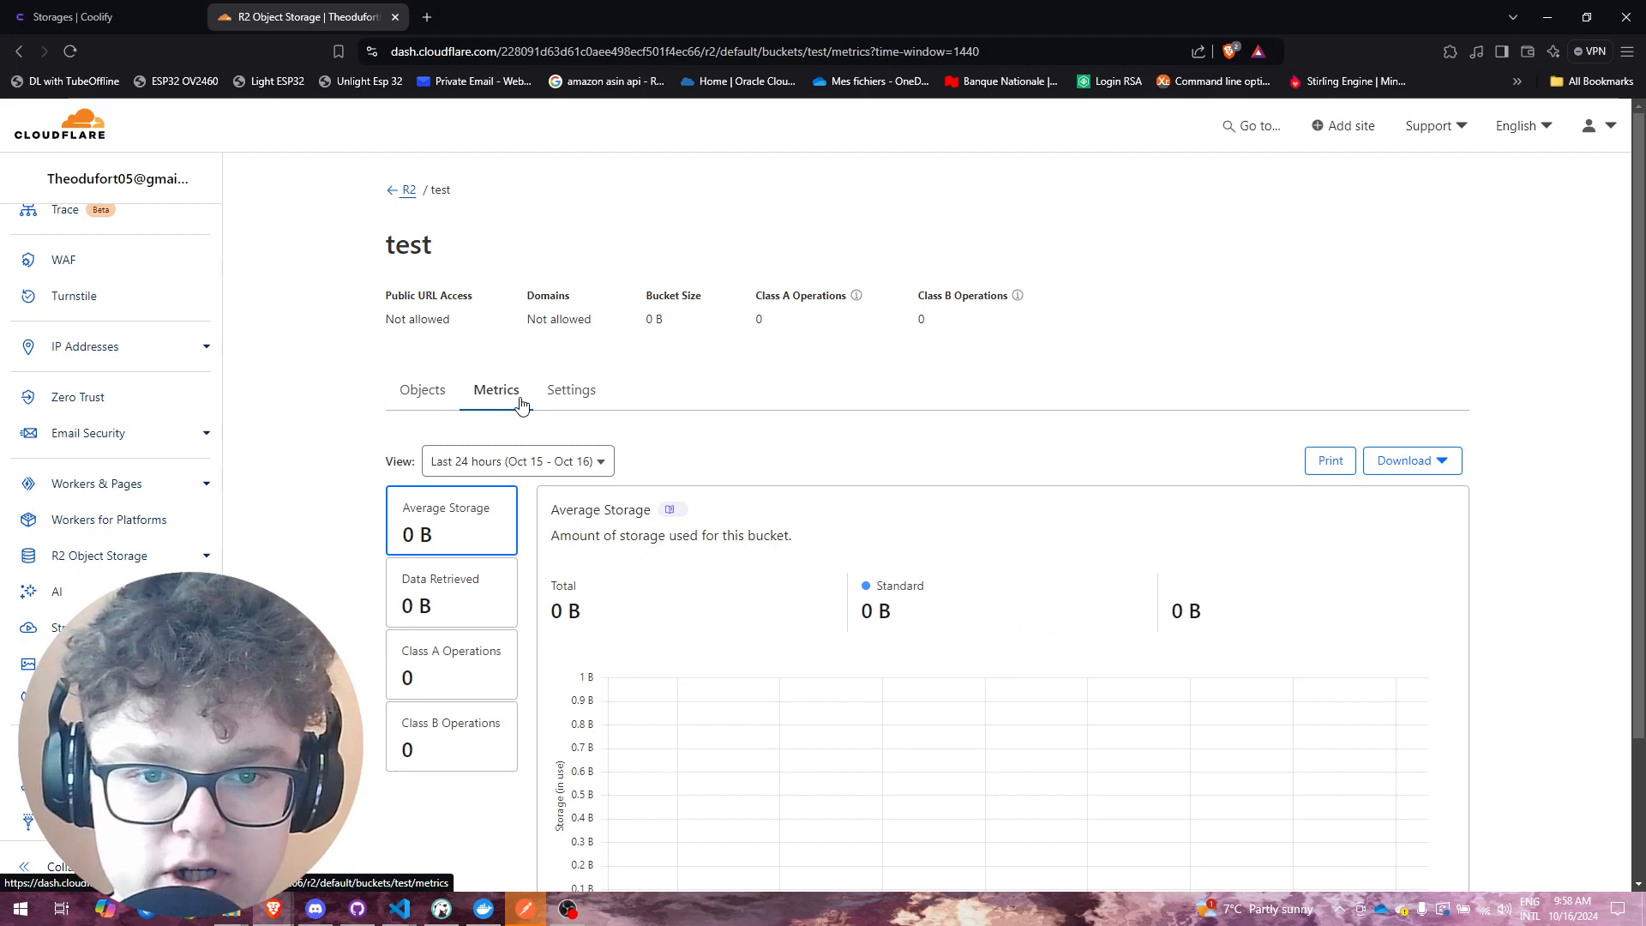
left_click(559, 402)
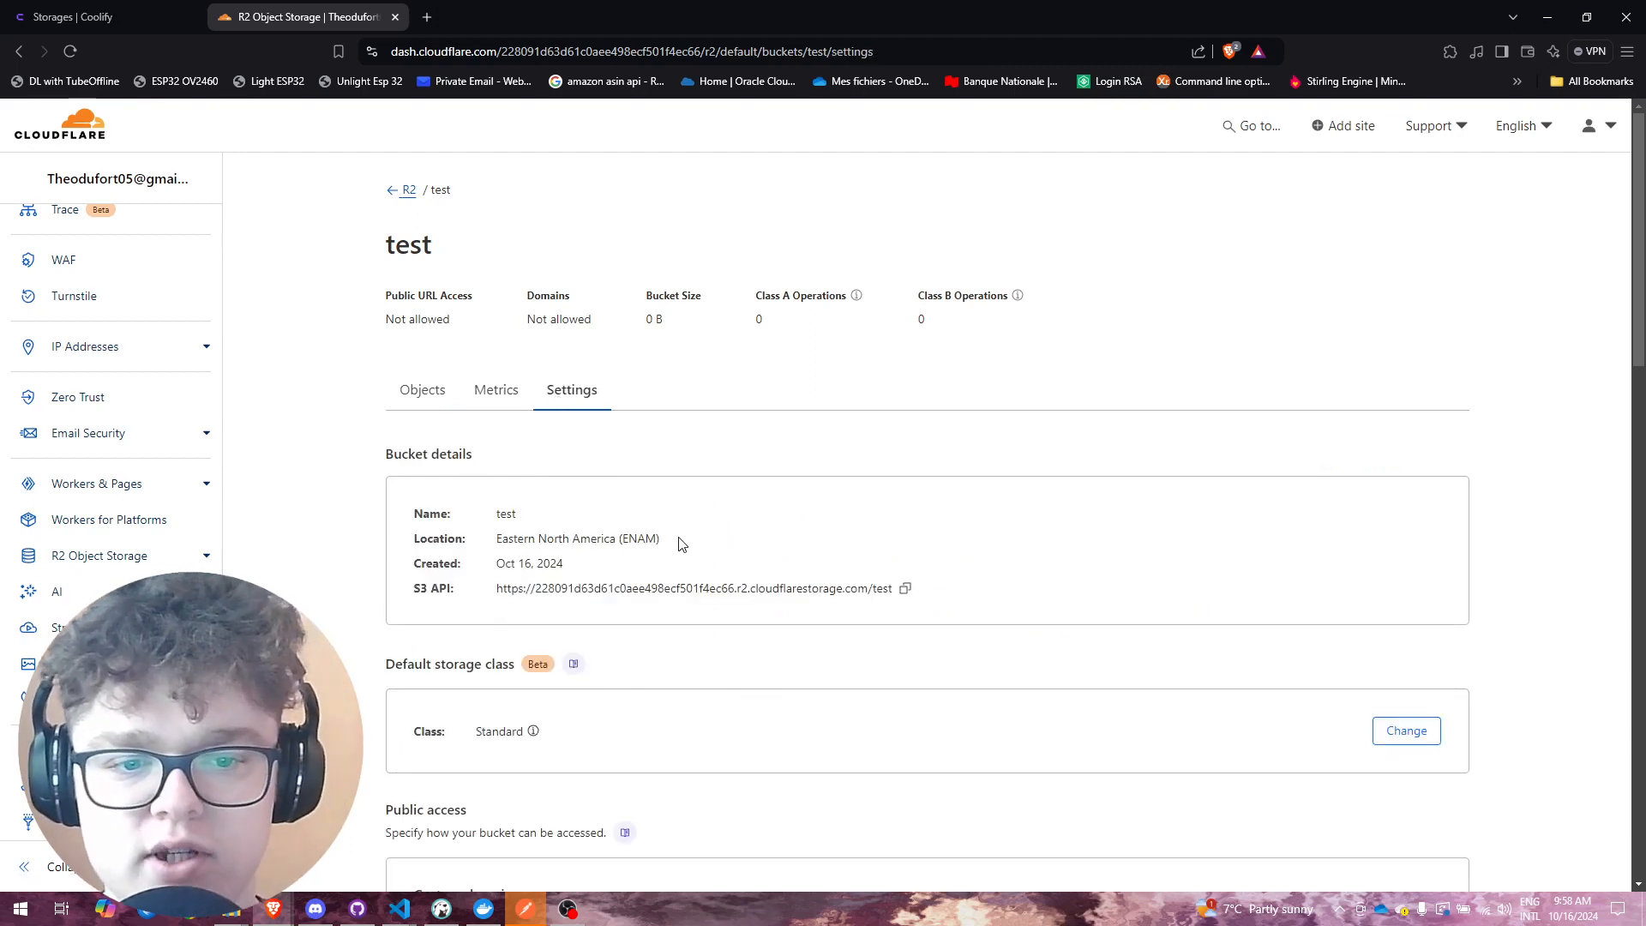
scroll(682, 545, "down", 2)
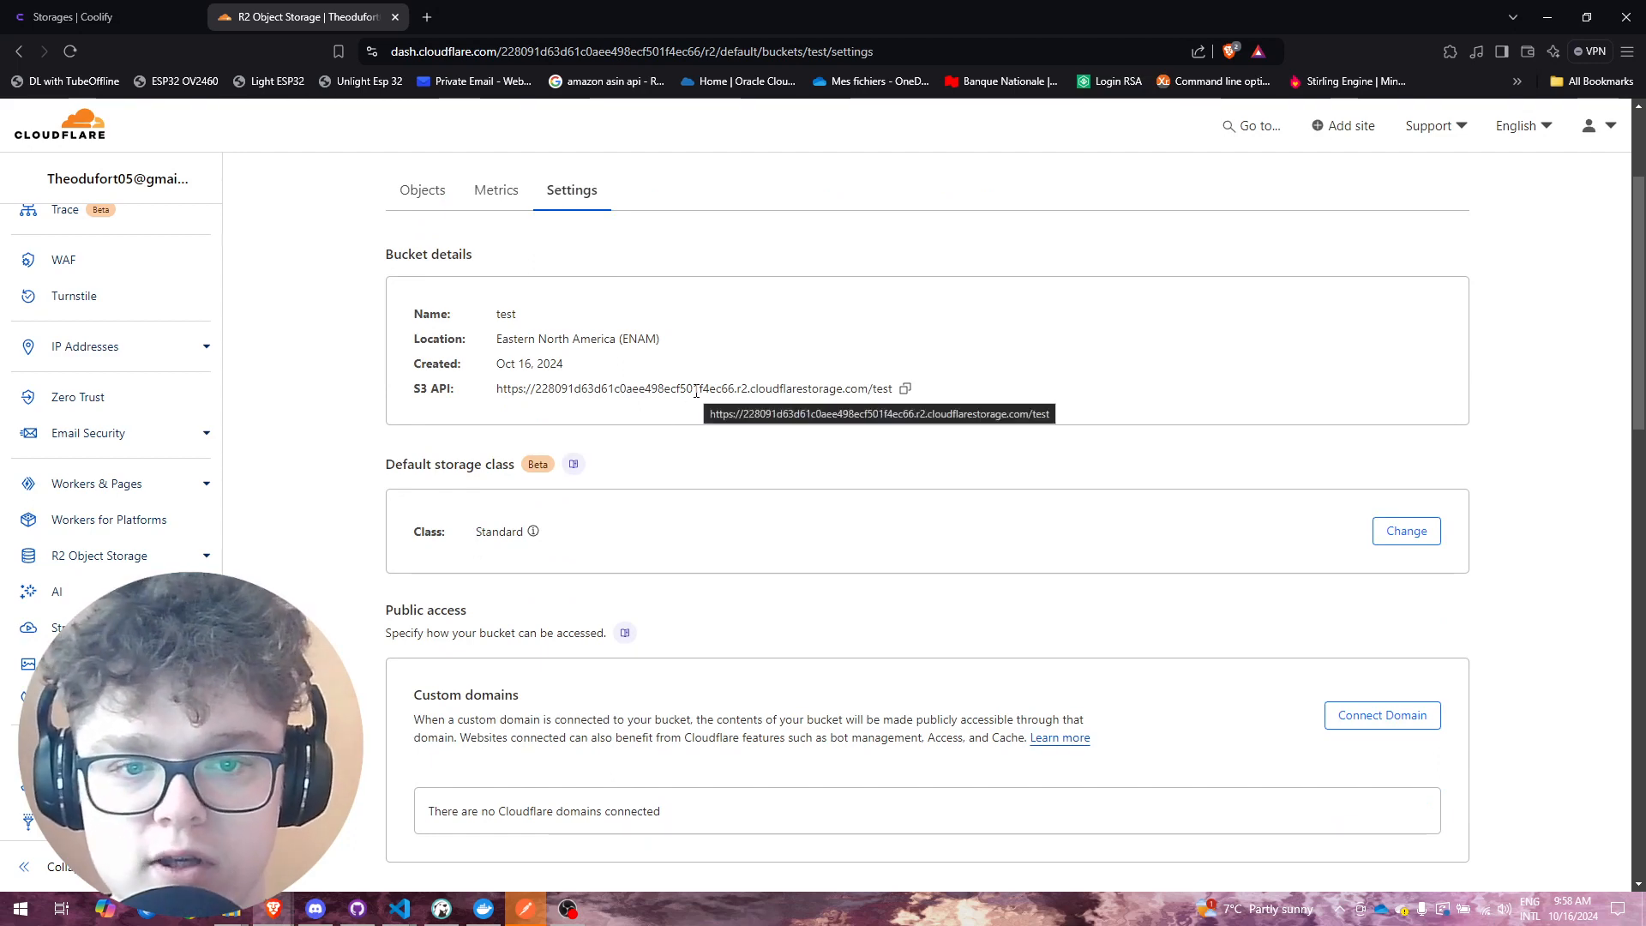
scroll(698, 402, "down", 4)
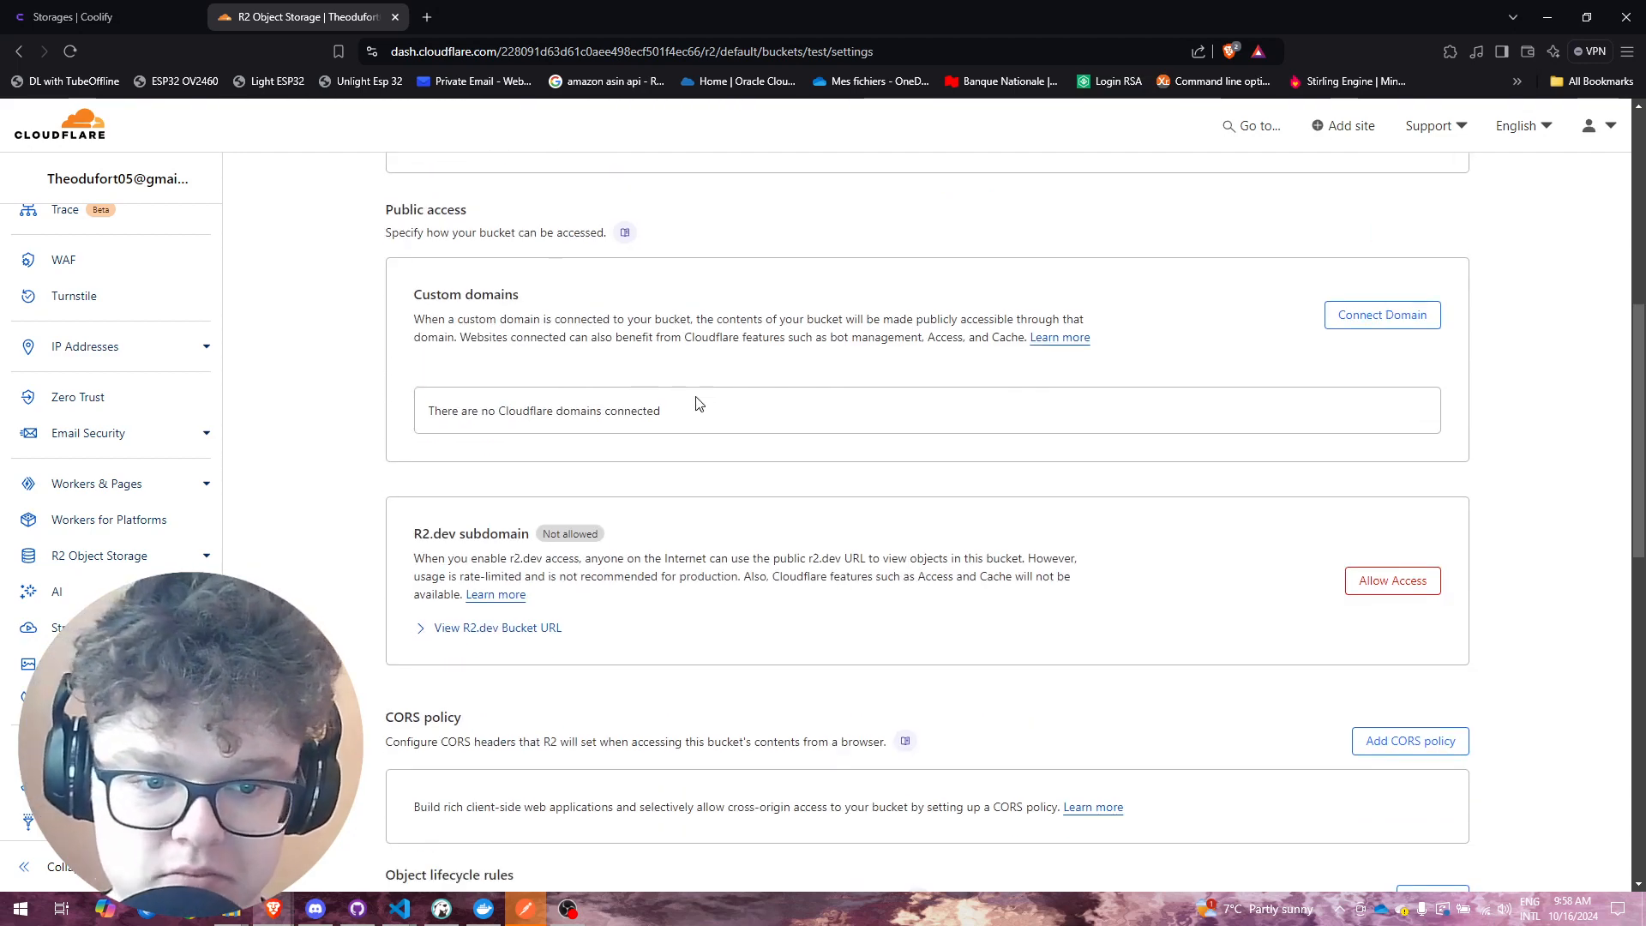
scroll(698, 403, "down", 8)
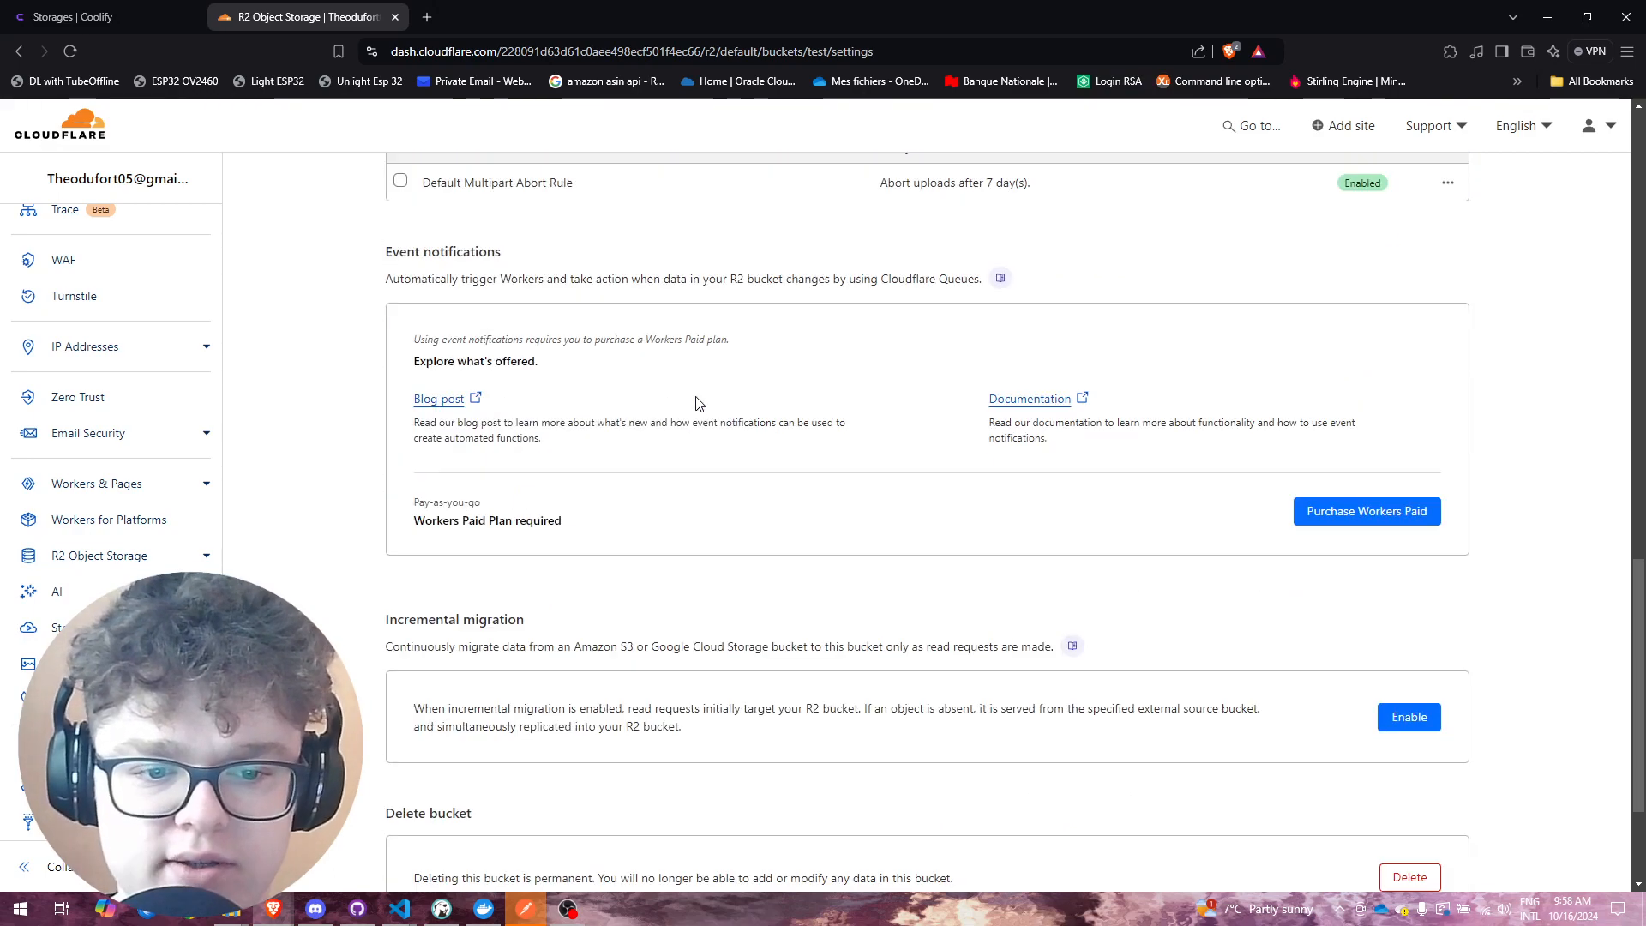
scroll(699, 403, "down", 2)
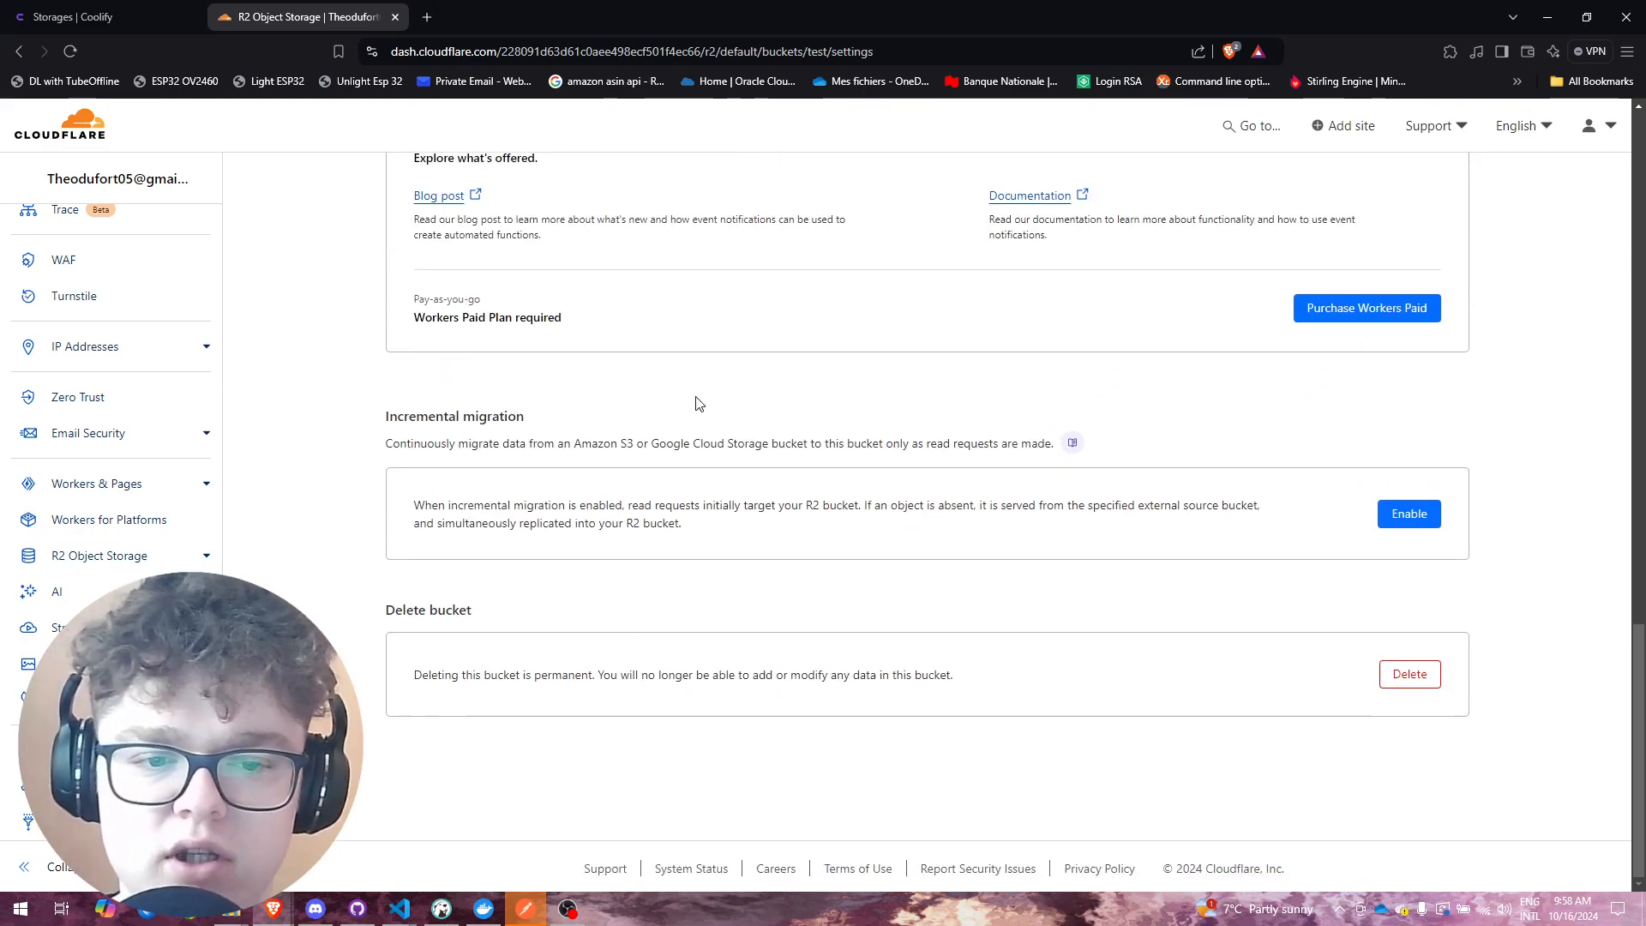
scroll(699, 403, "up", 8)
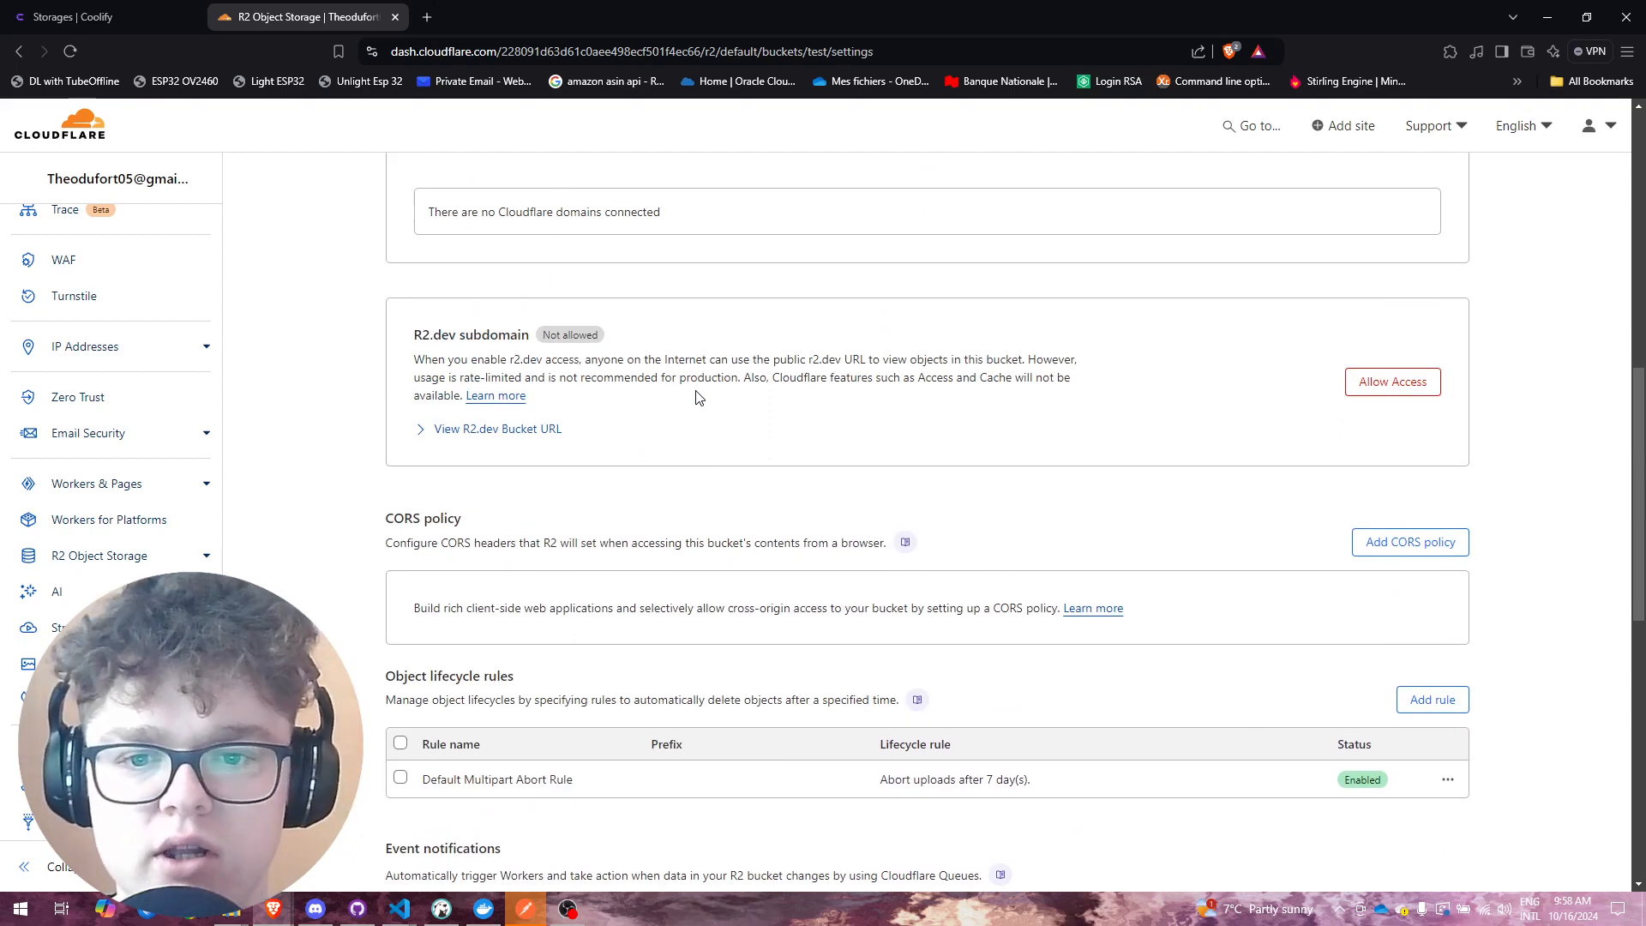
scroll(696, 397, "up", 9)
left_click(409, 191)
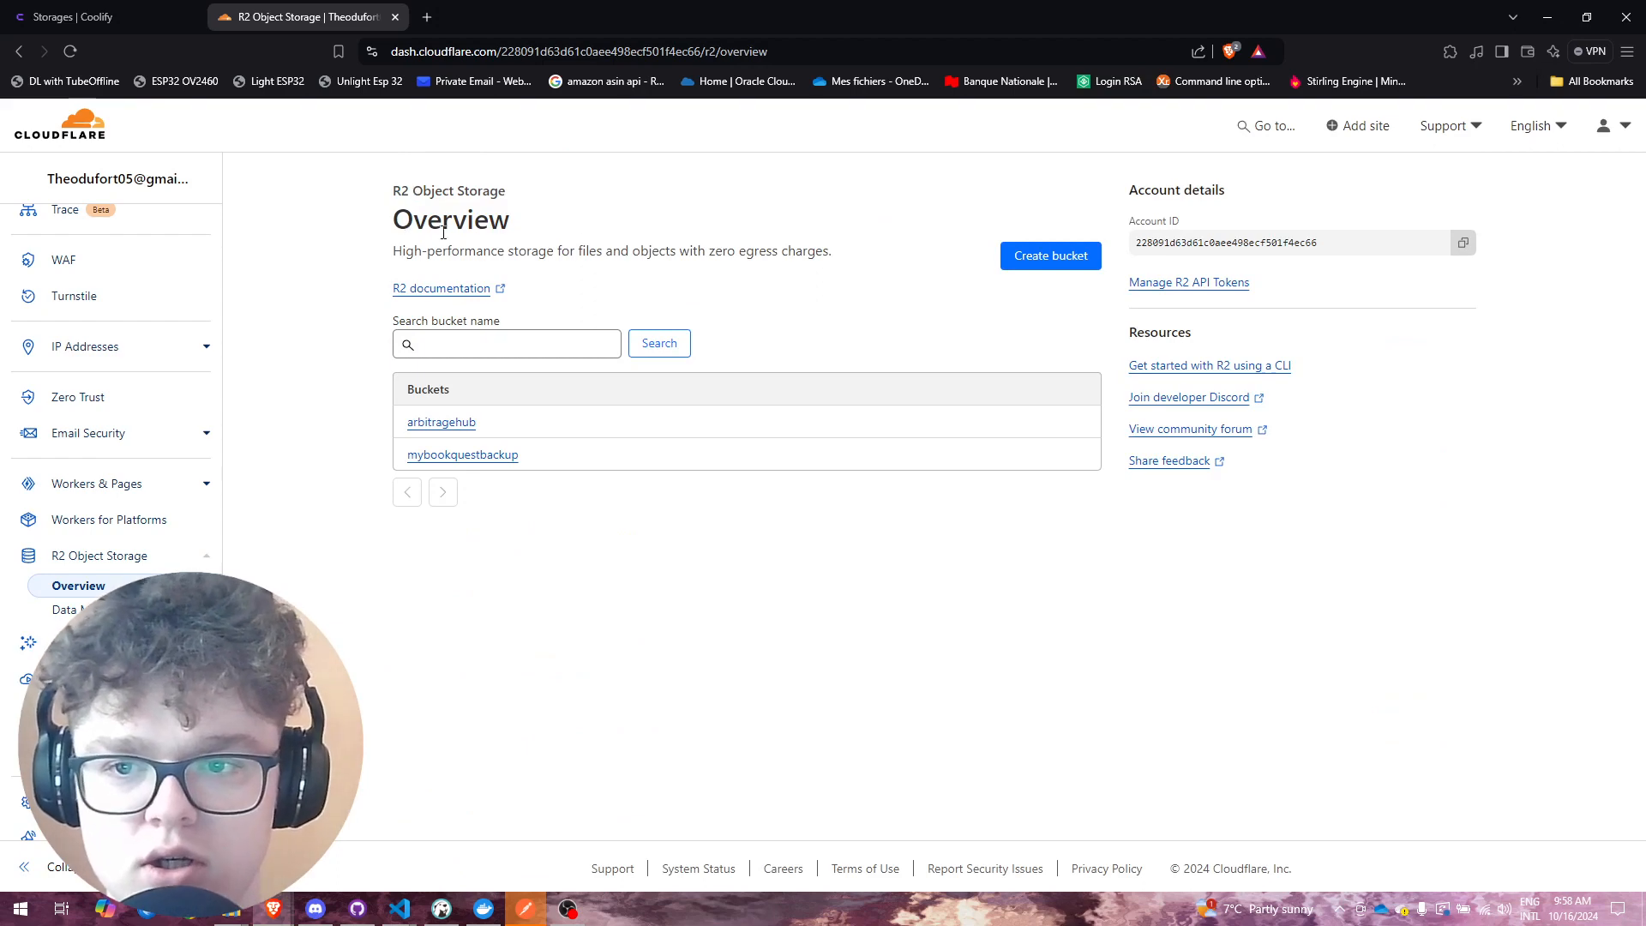
Step: Start a new R2 API token and name it 'testtoken'
left_click(1151, 291)
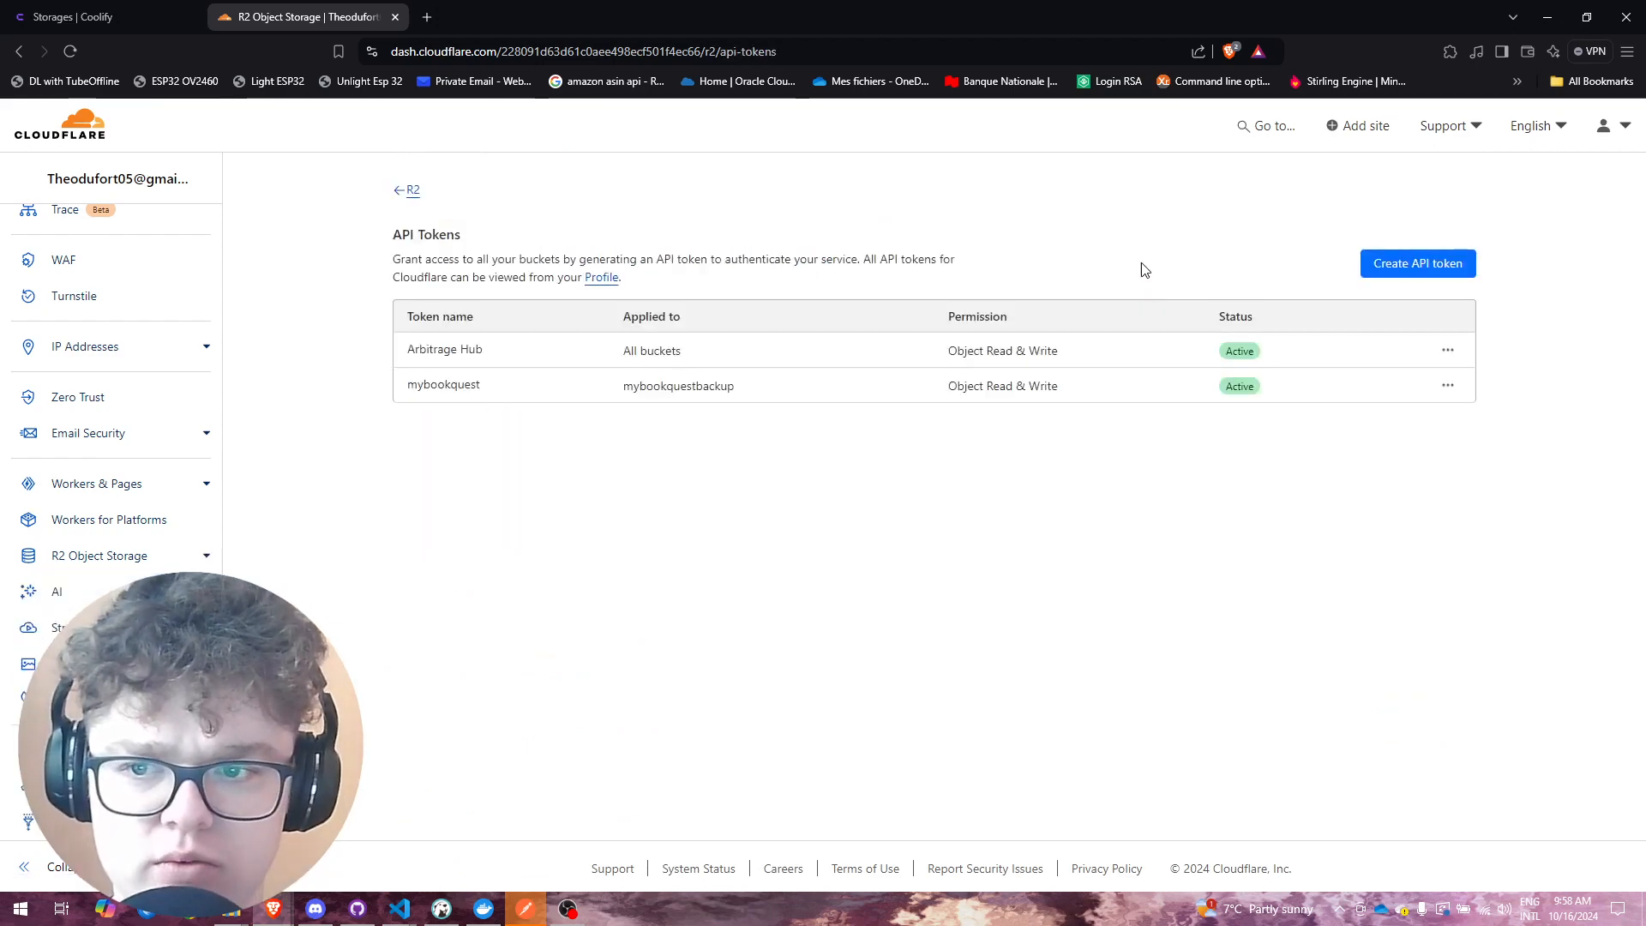
left_click(1424, 268)
left_click(967, 323)
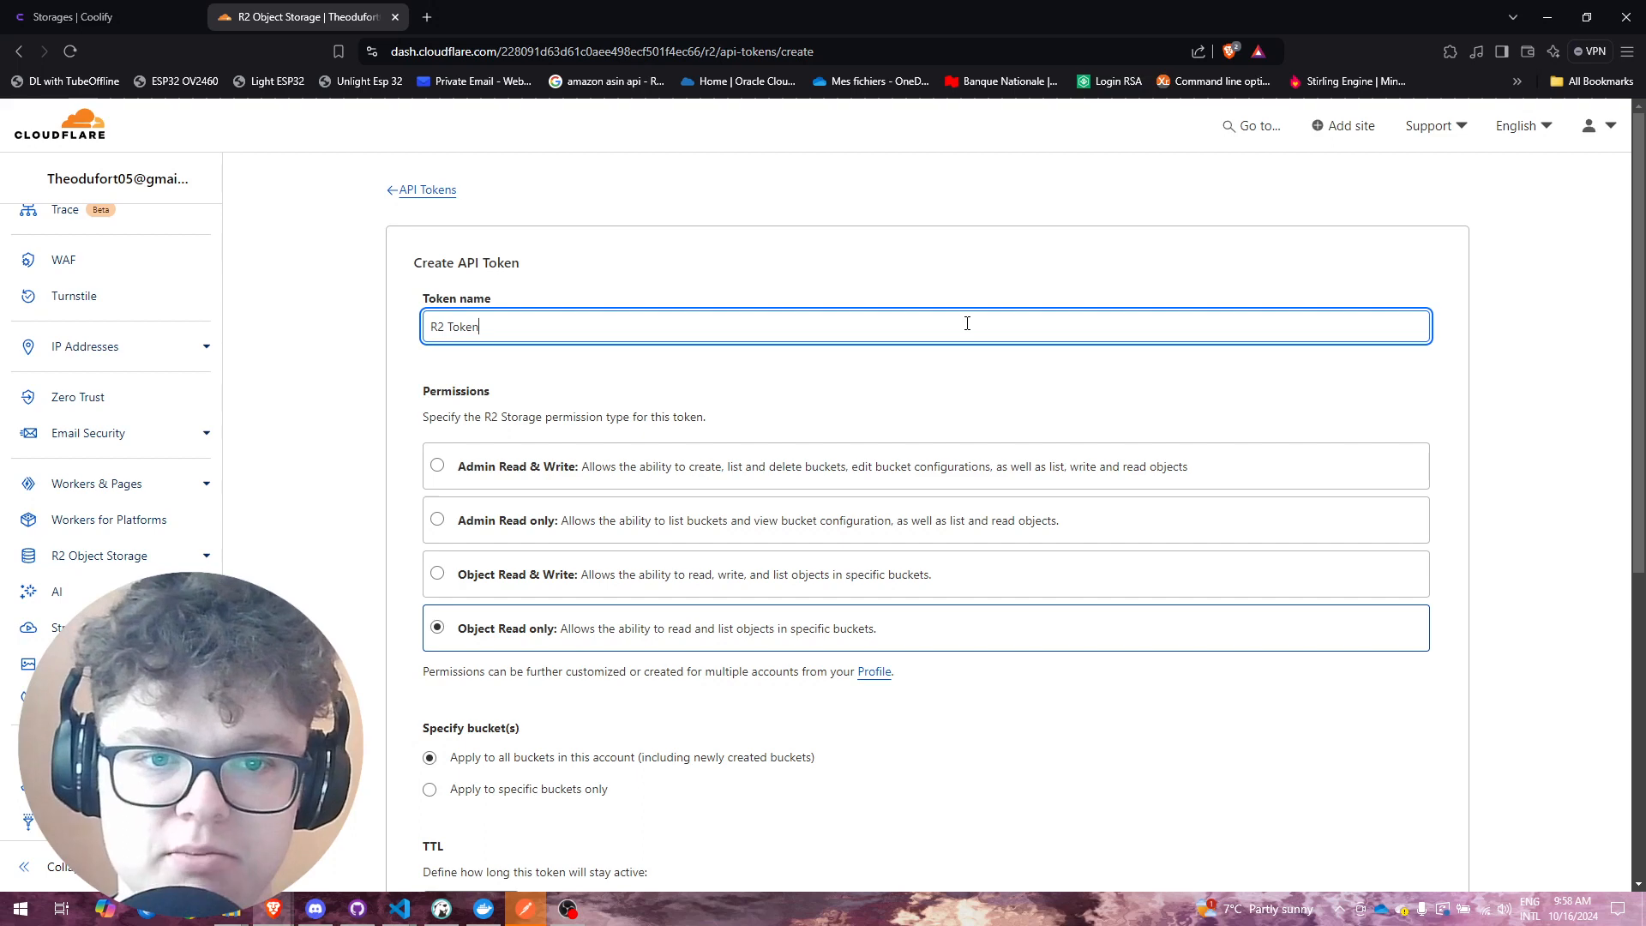
key("ctrl+a")
type("te")
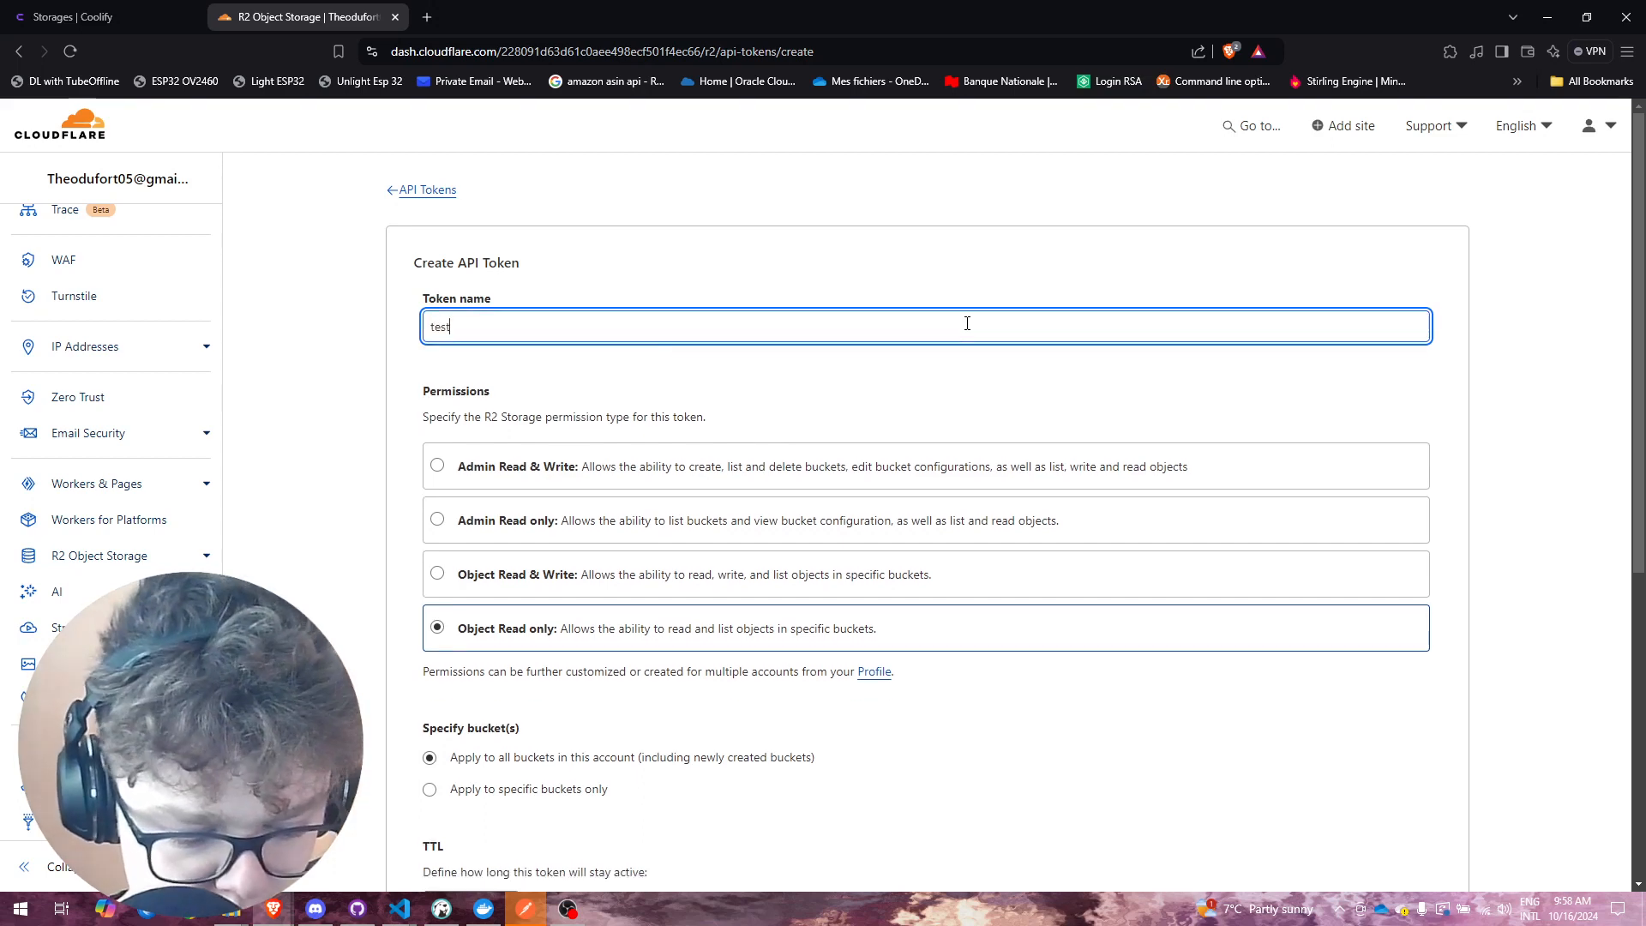
type("sttokens")
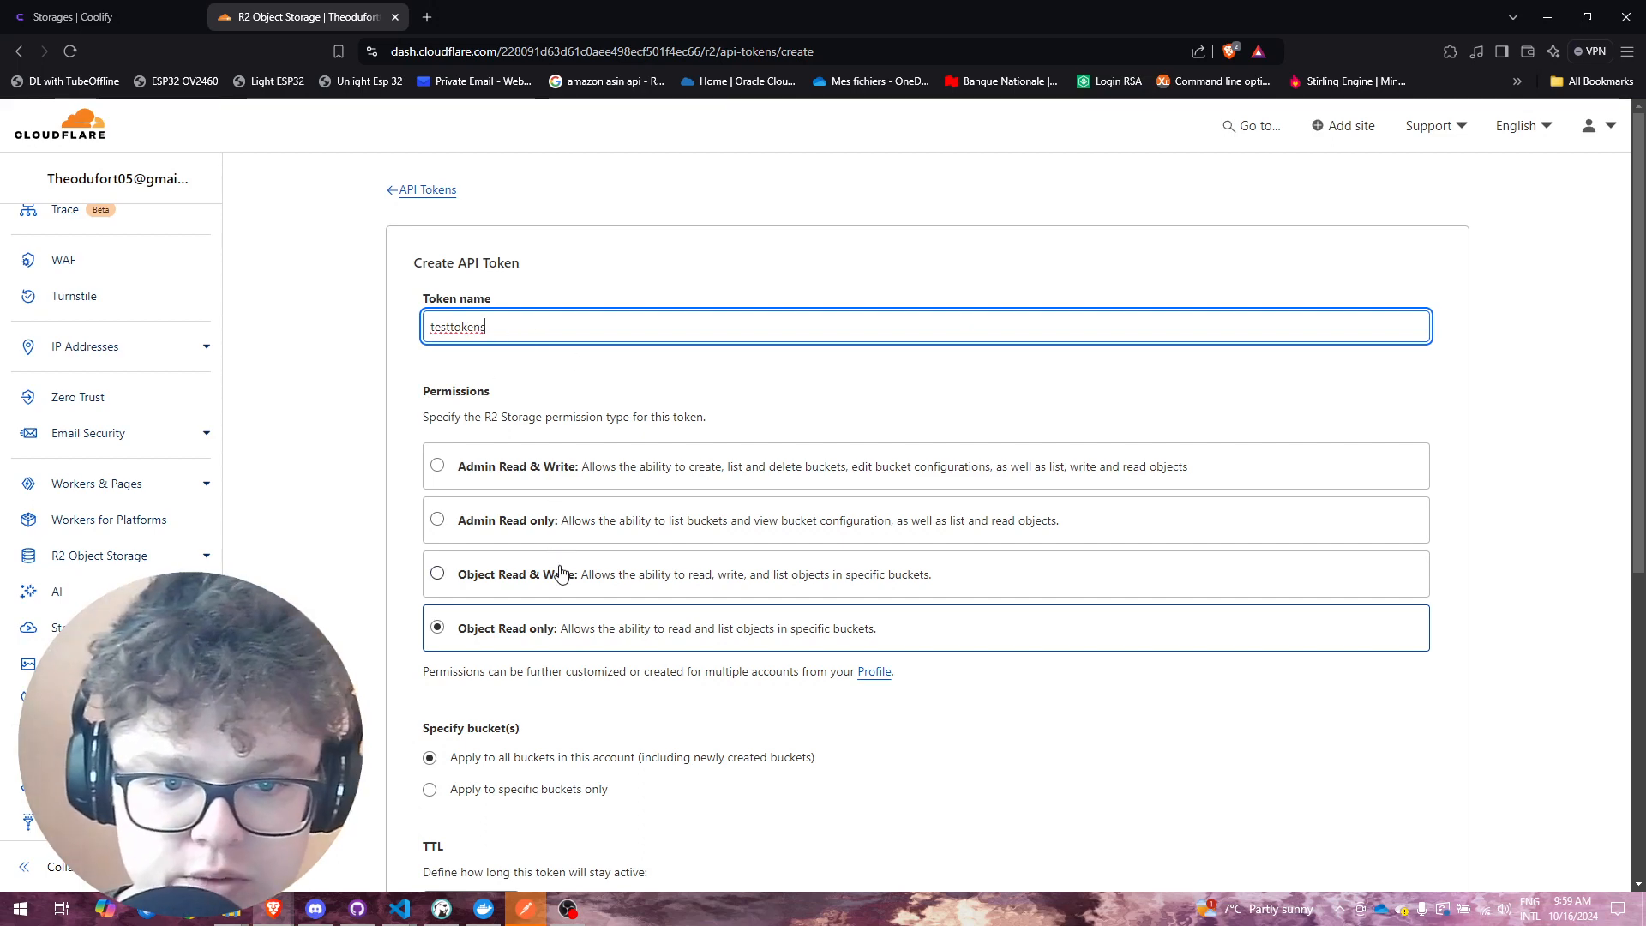
left_click(624, 583)
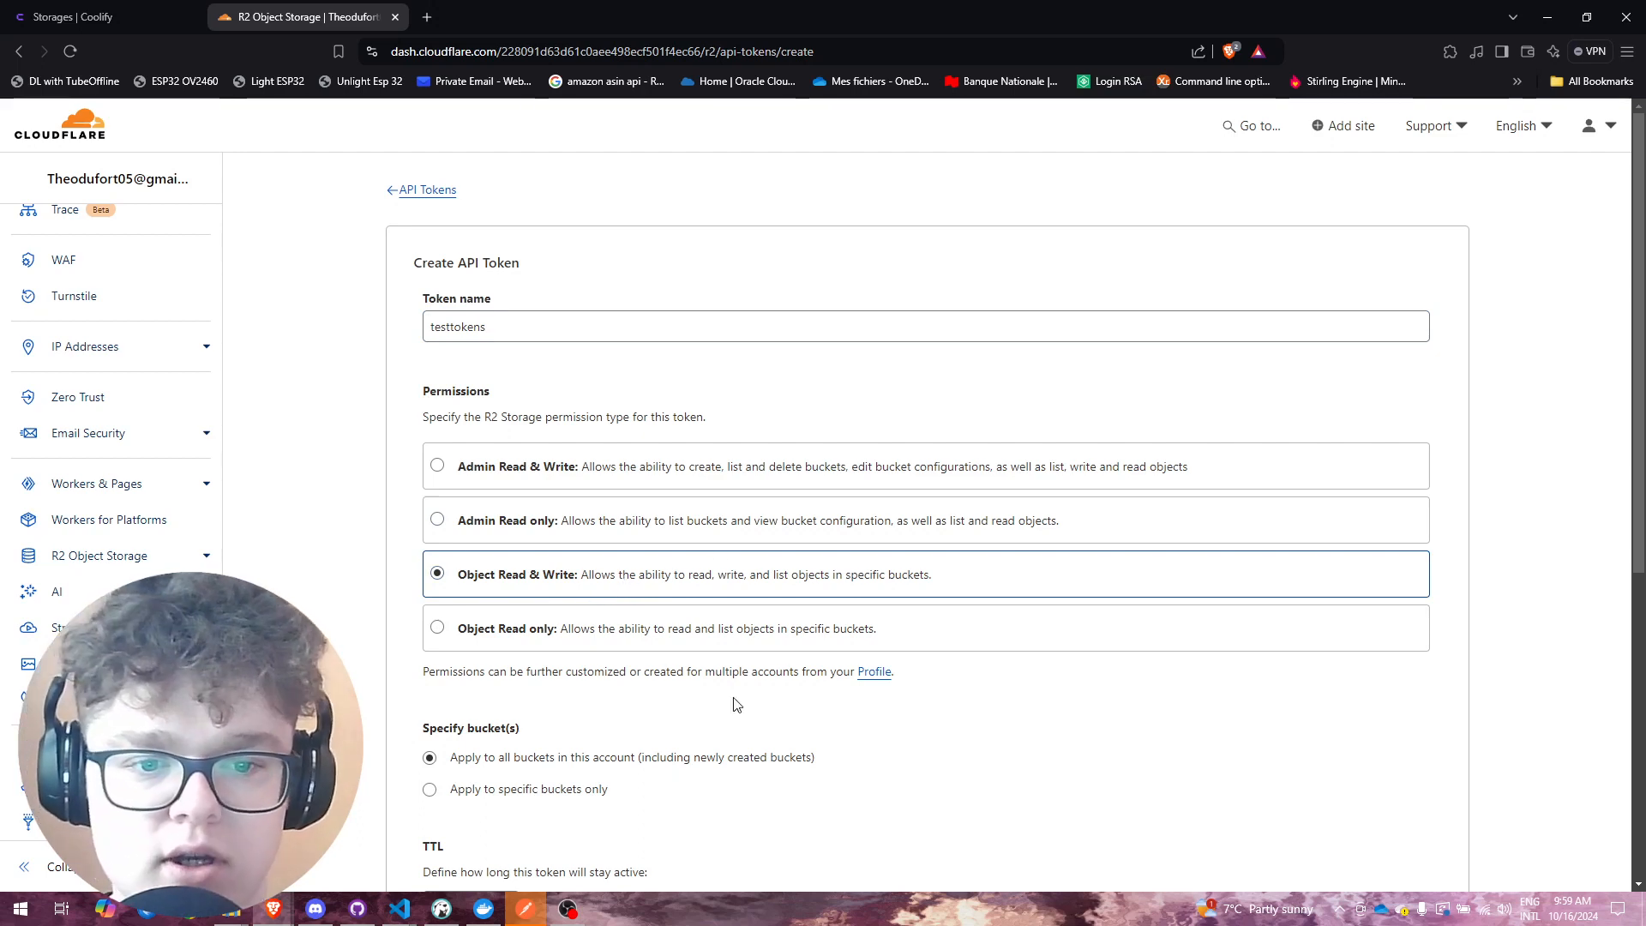
Step: Restrict the token to the test bucket with a Forever TTL and create it
scroll(735, 705, "down", 2)
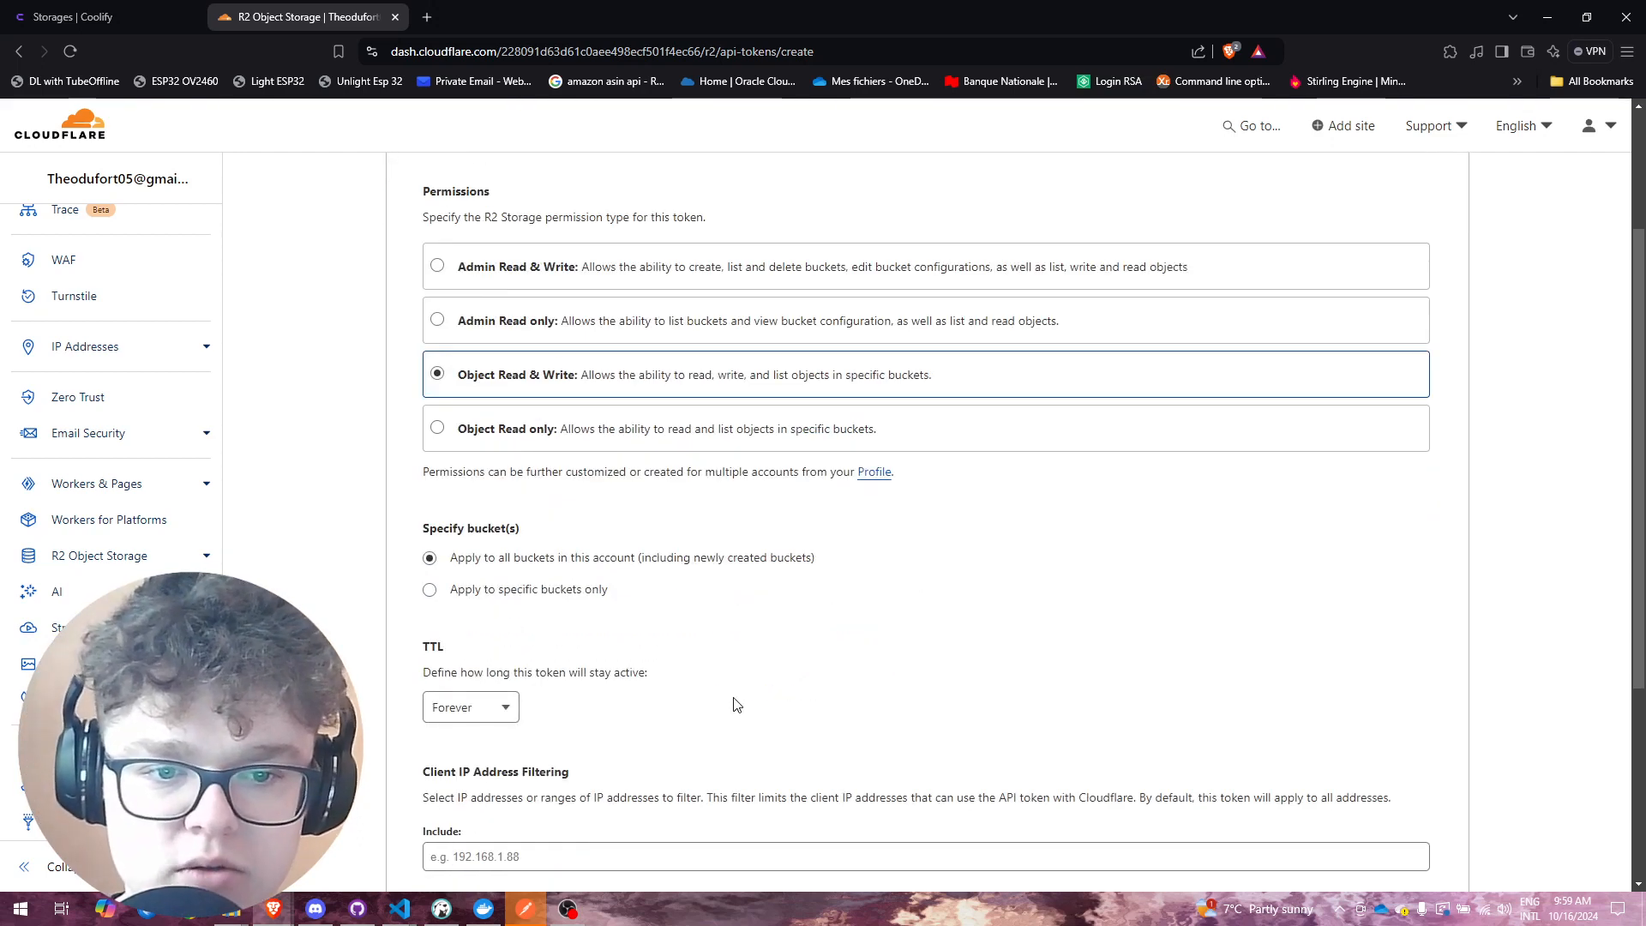
left_click(526, 589)
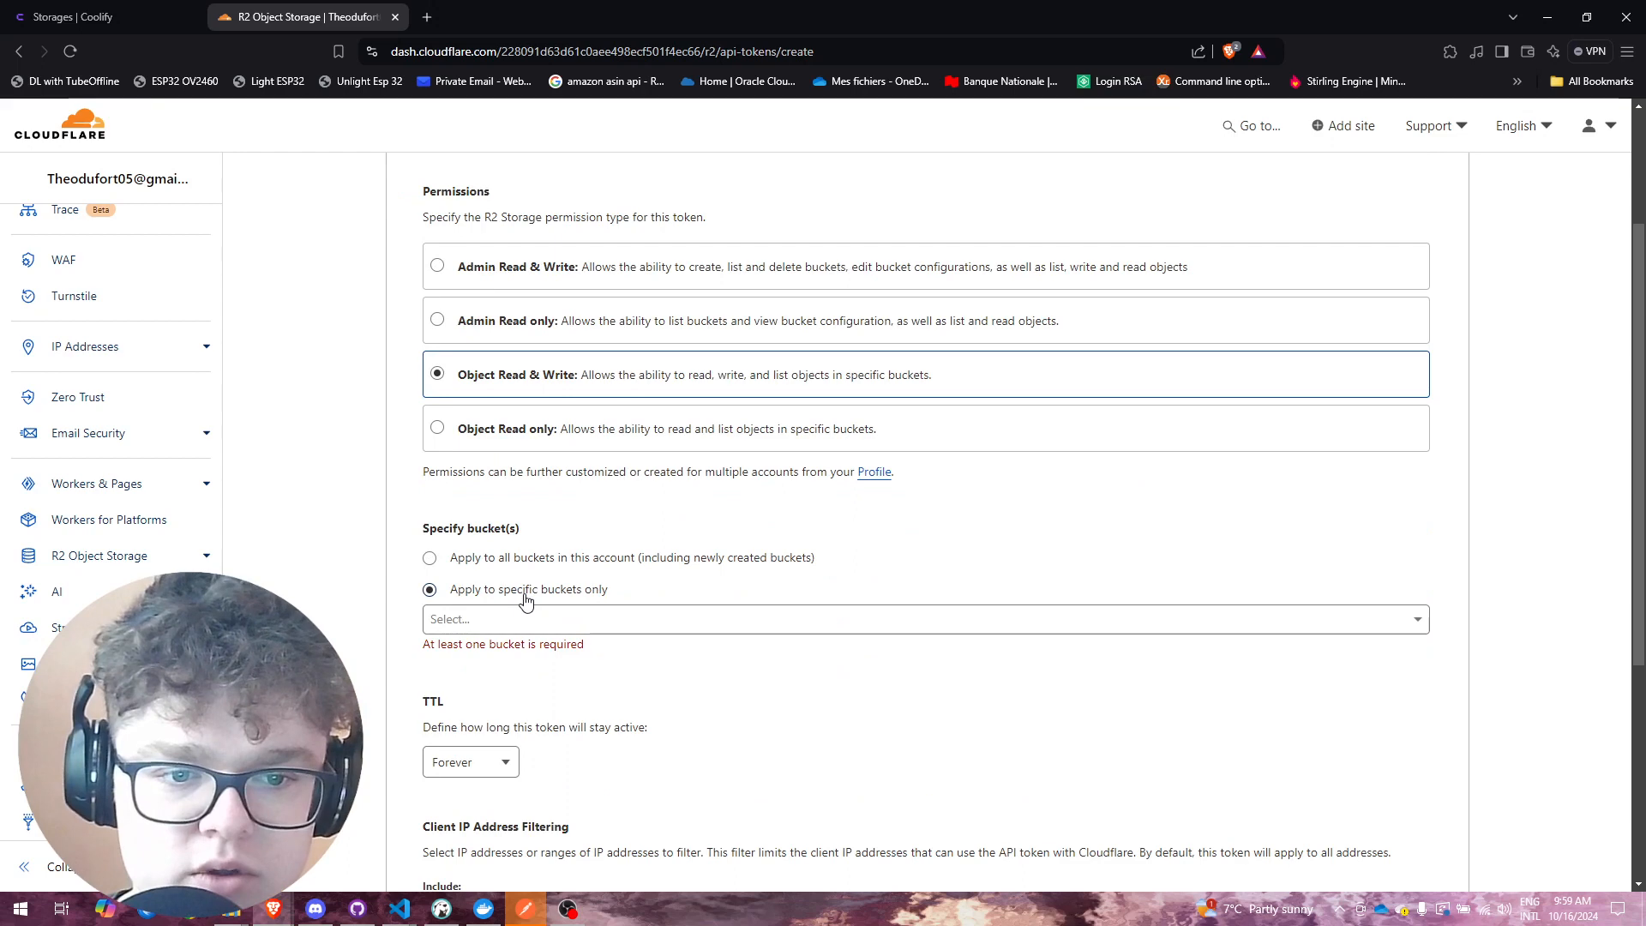
left_click(590, 625)
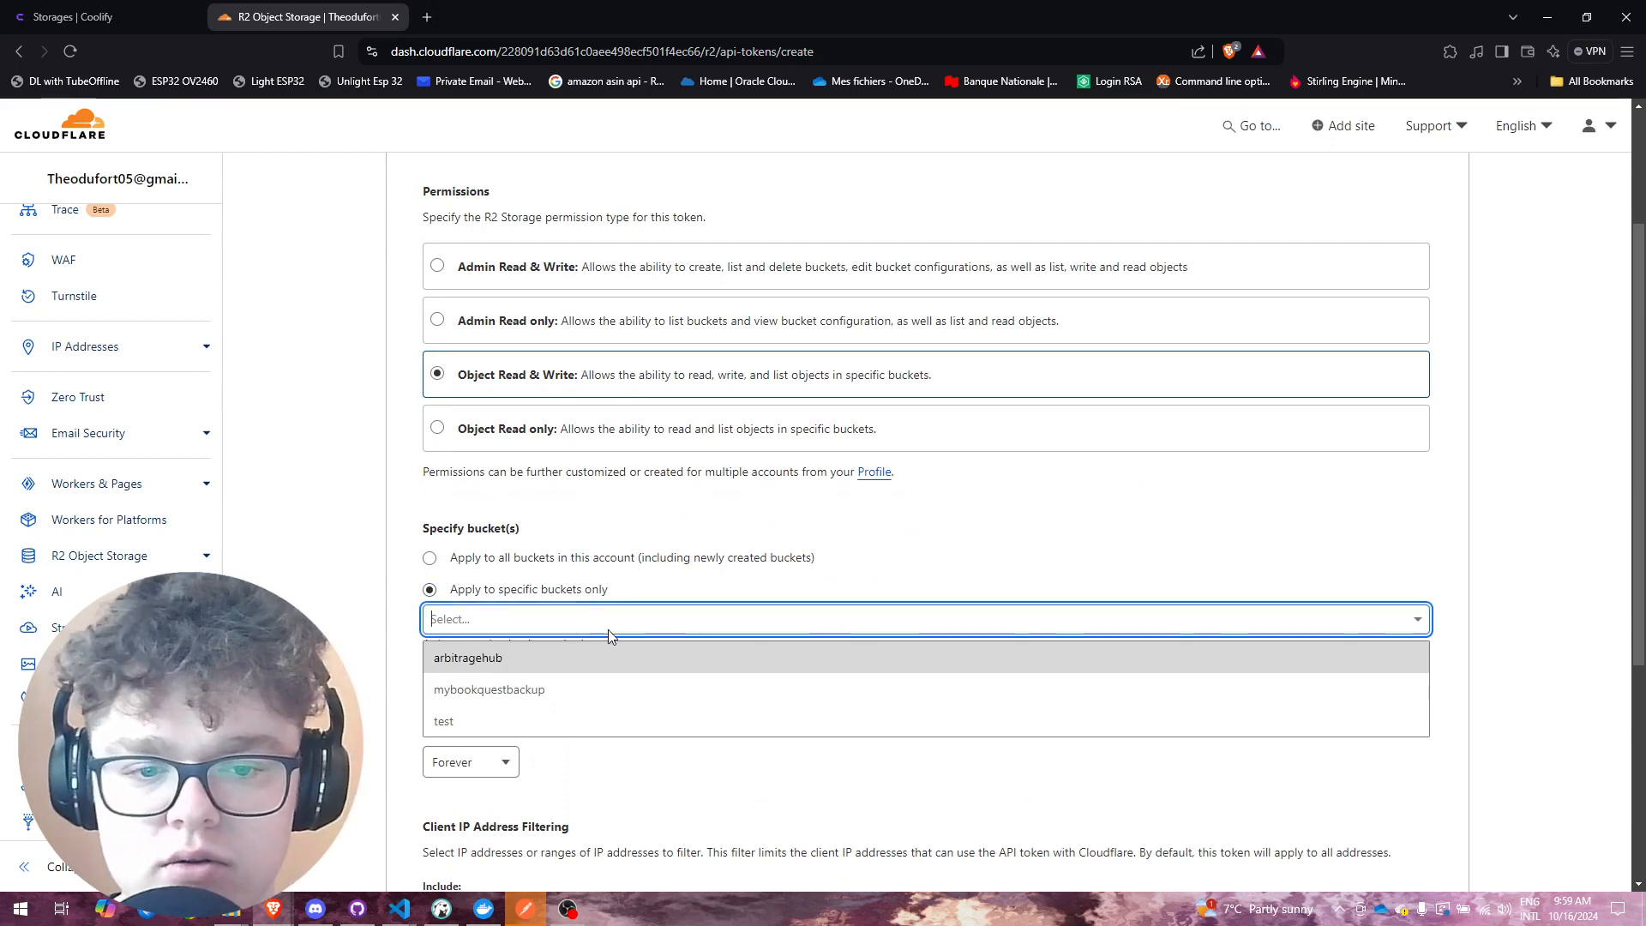
left_click(621, 731)
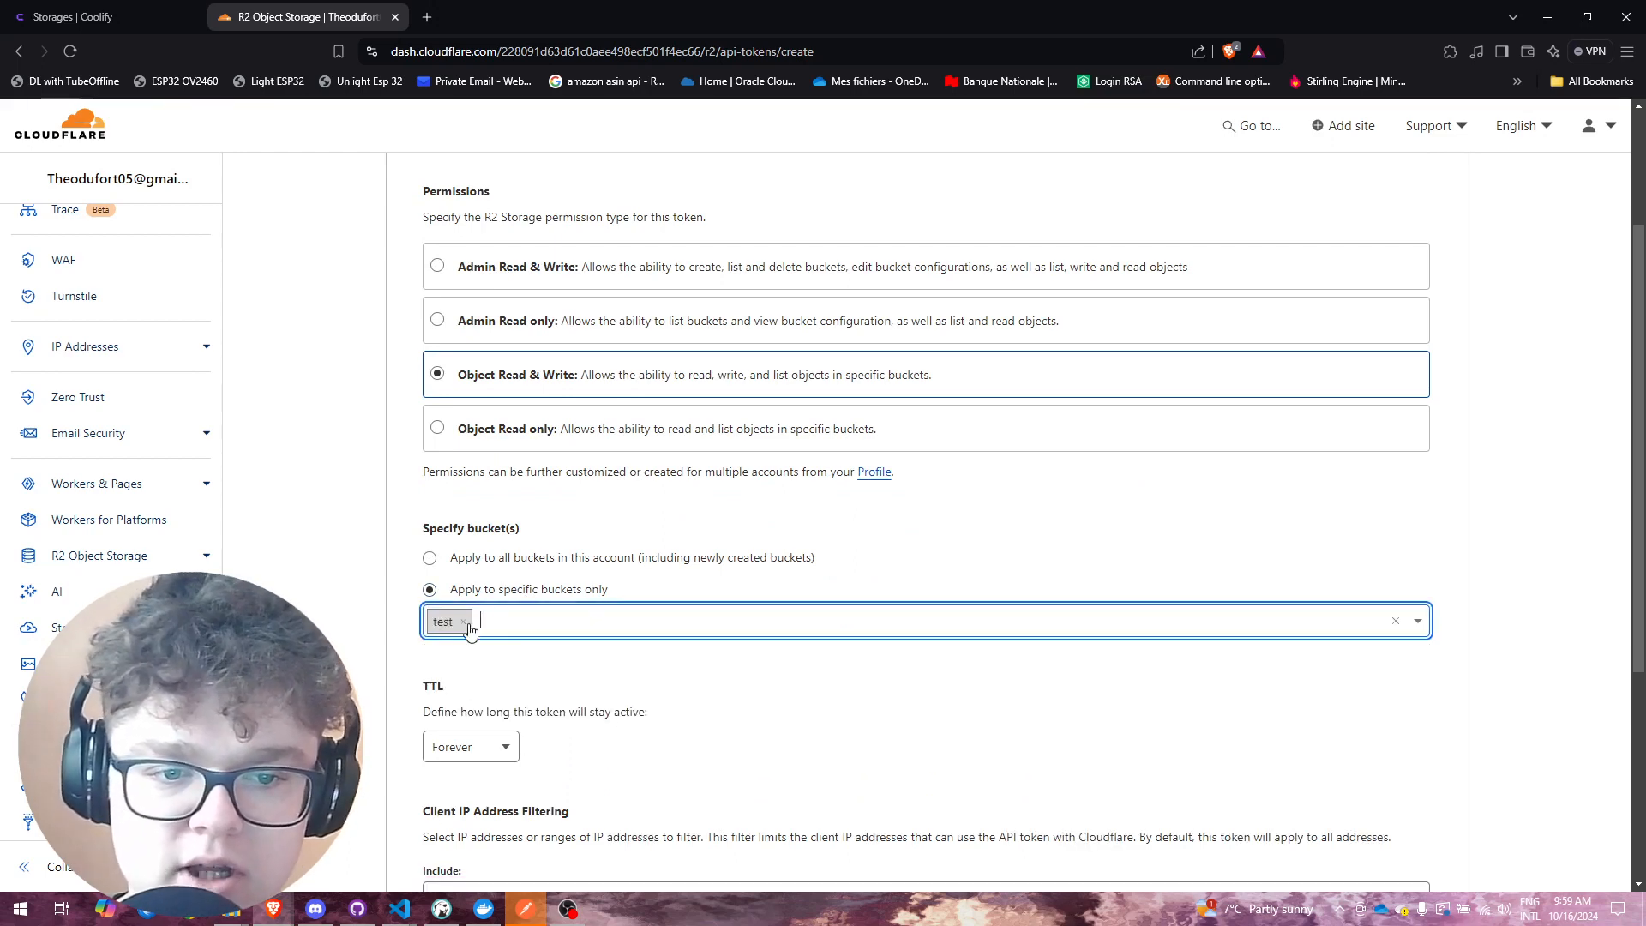
scroll(541, 682, "down", 4)
left_click(495, 386)
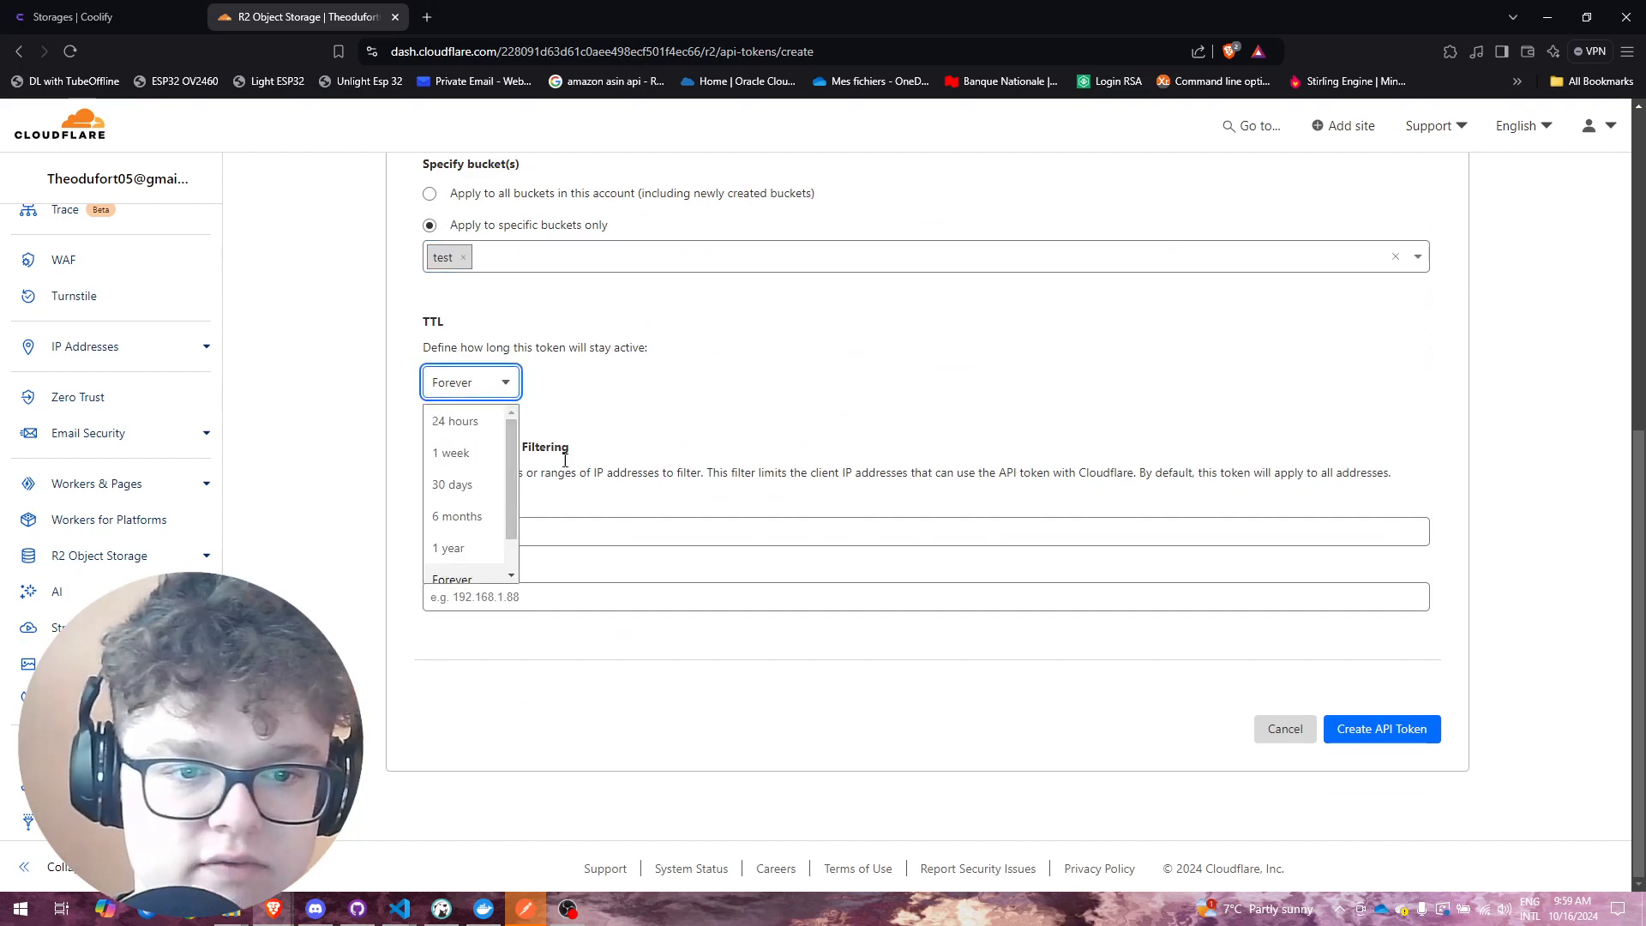
left_click(621, 396)
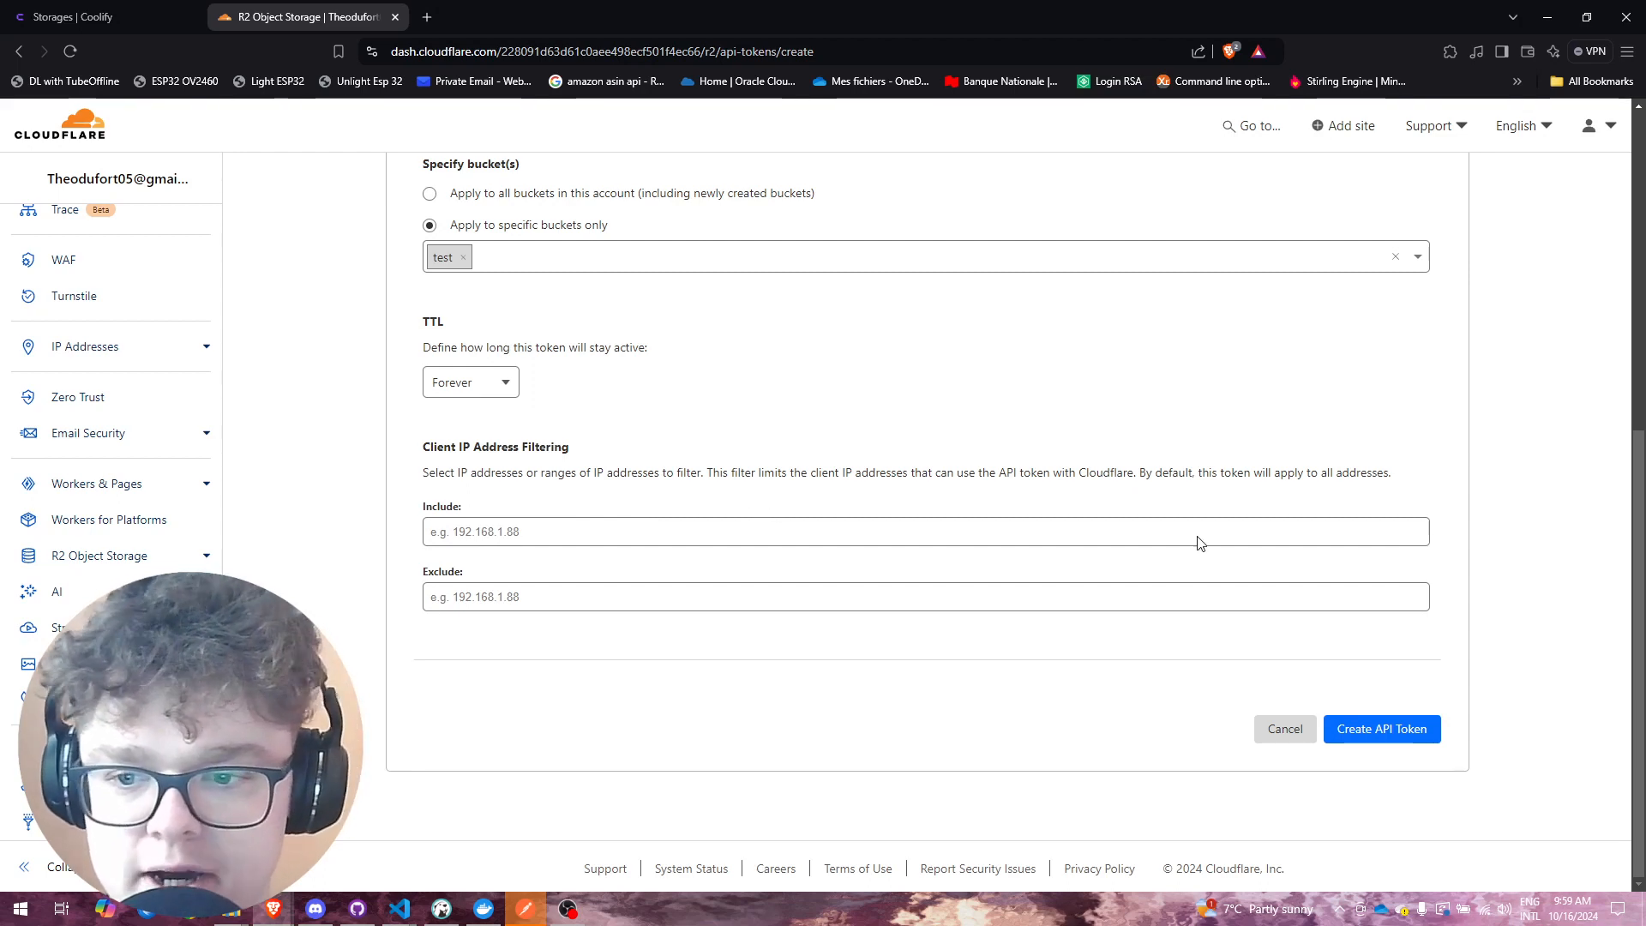
left_click(1394, 725)
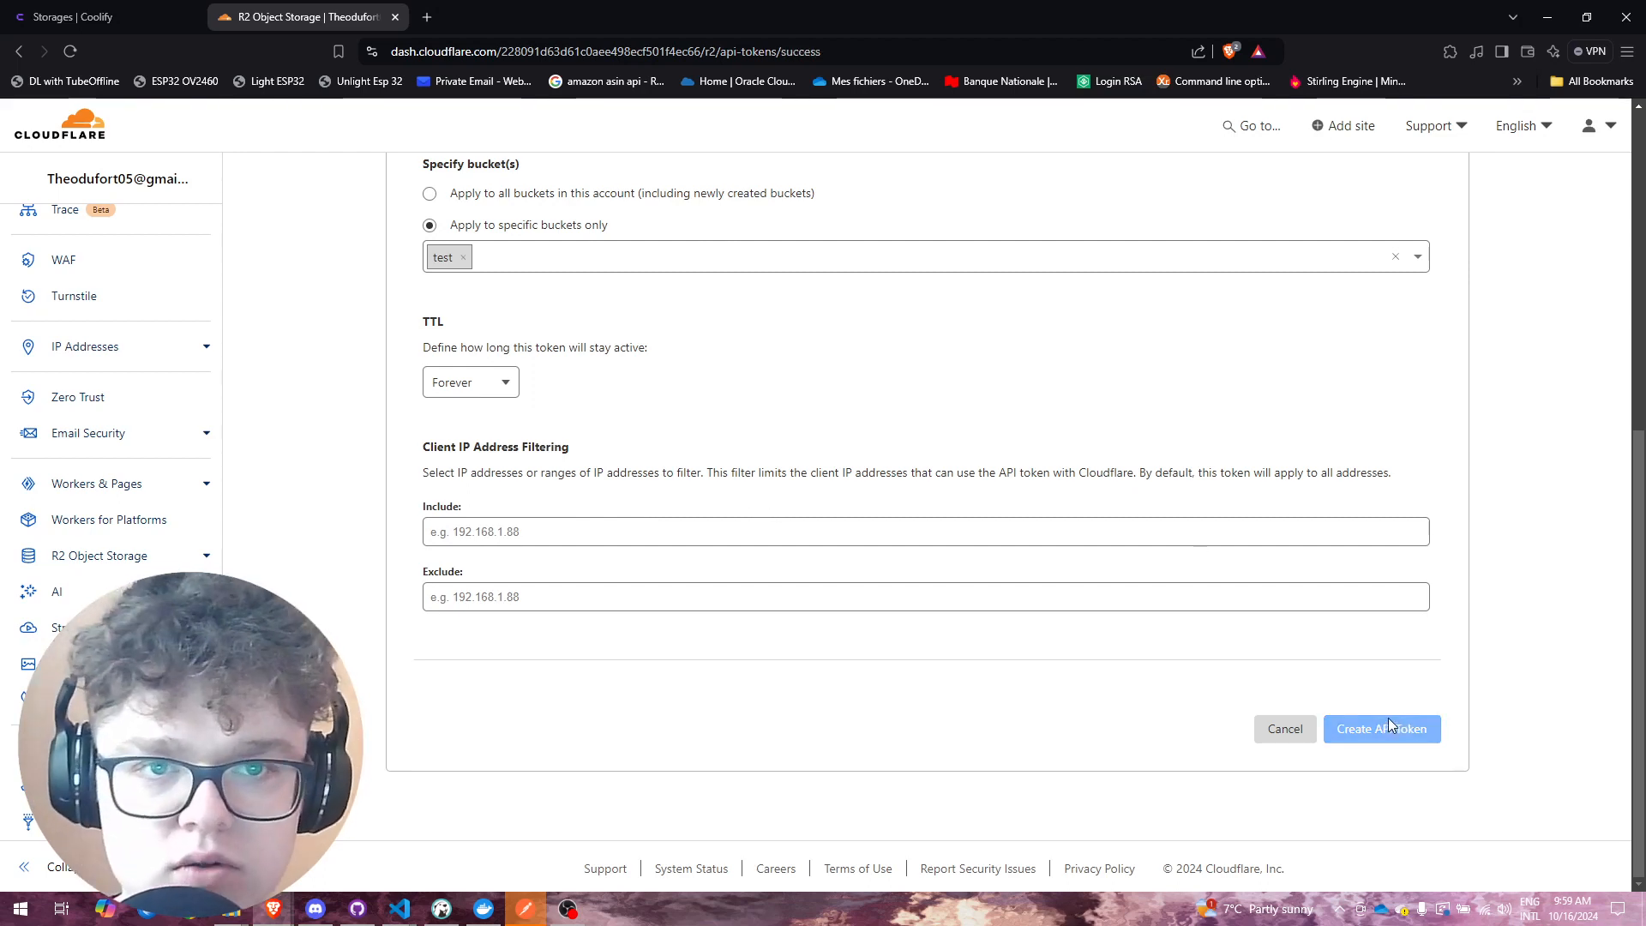
Step: Review the new token's S3 credentials, then return to Coolify's Storages page
scroll(1071, 432, "down", 5)
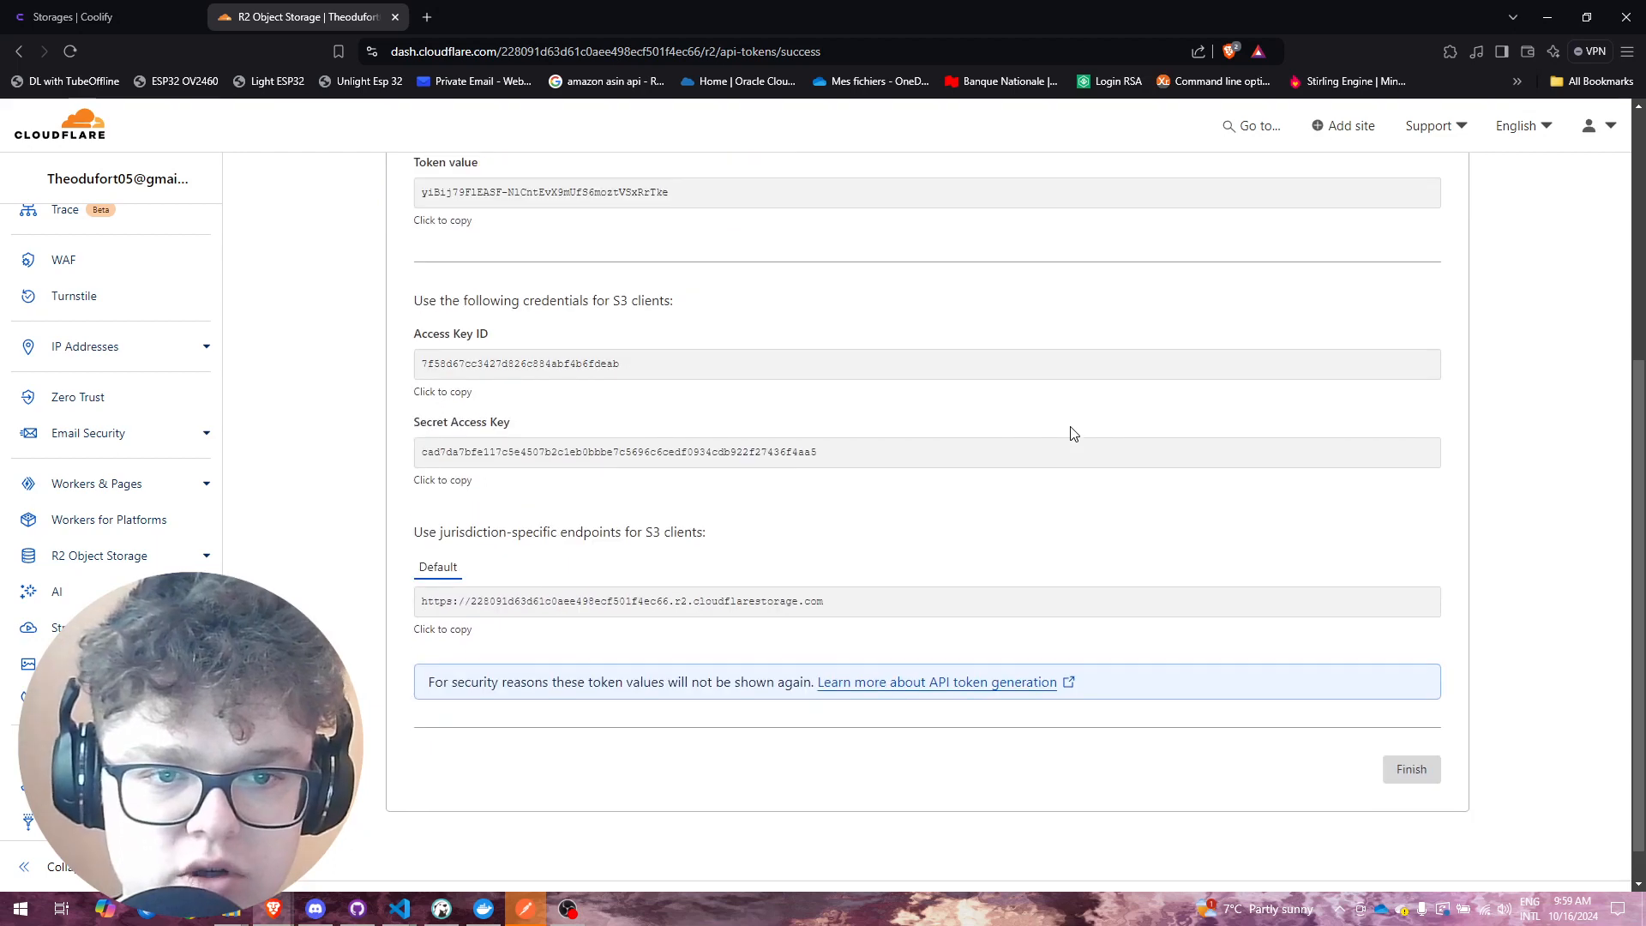
scroll(1074, 432, "up", 4)
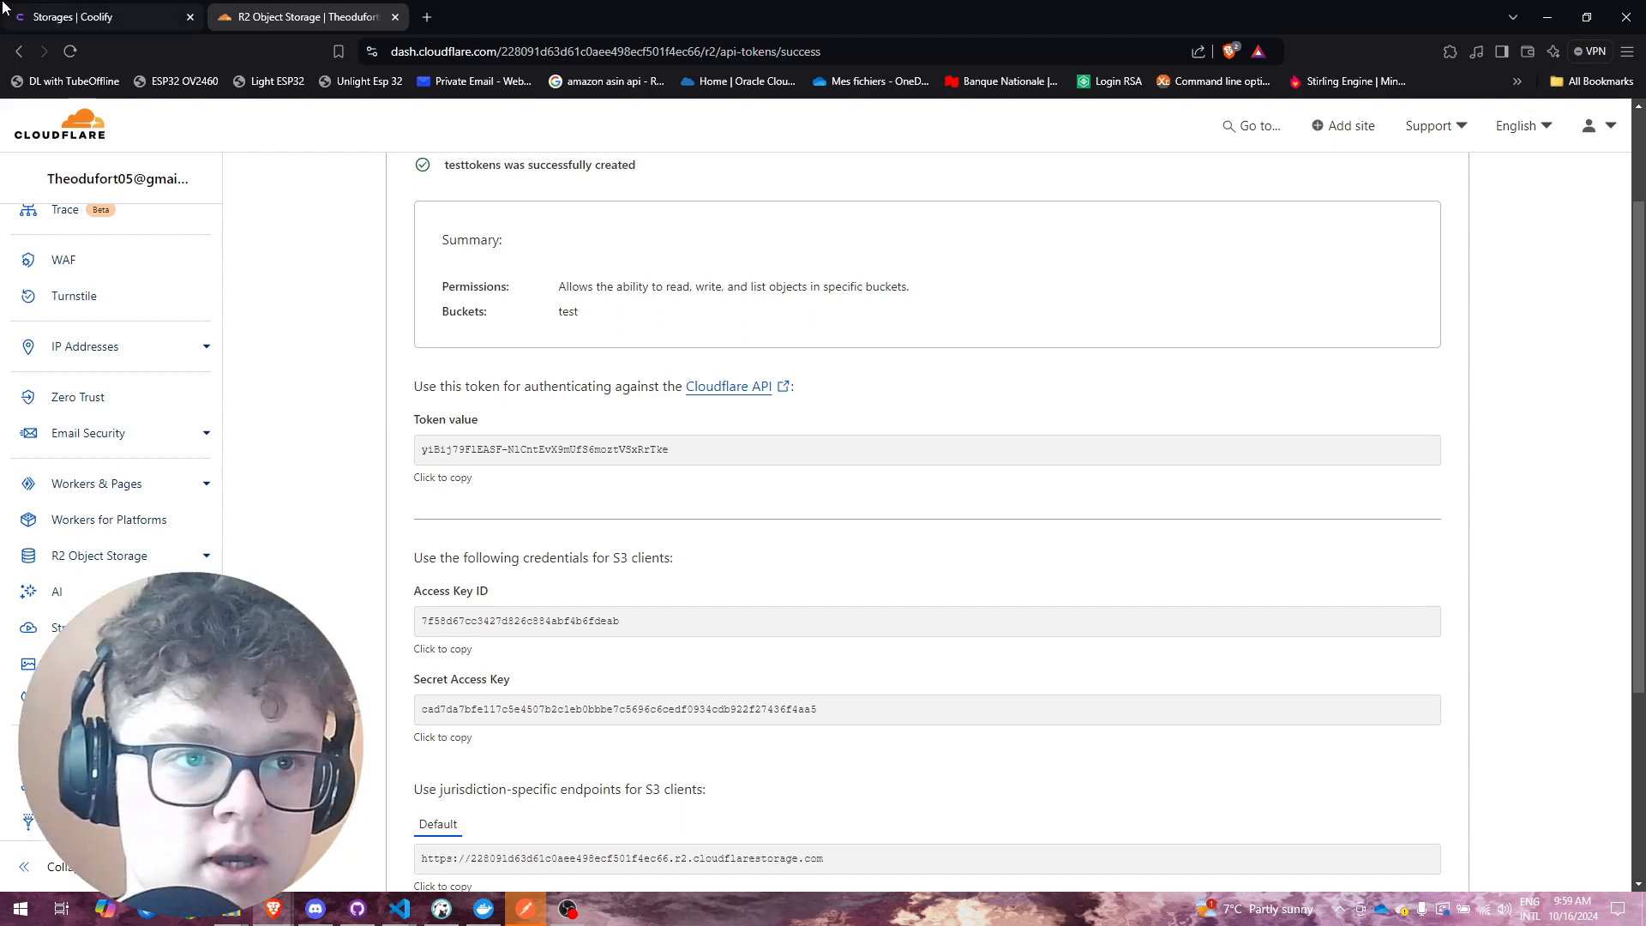
left_click(94, 18)
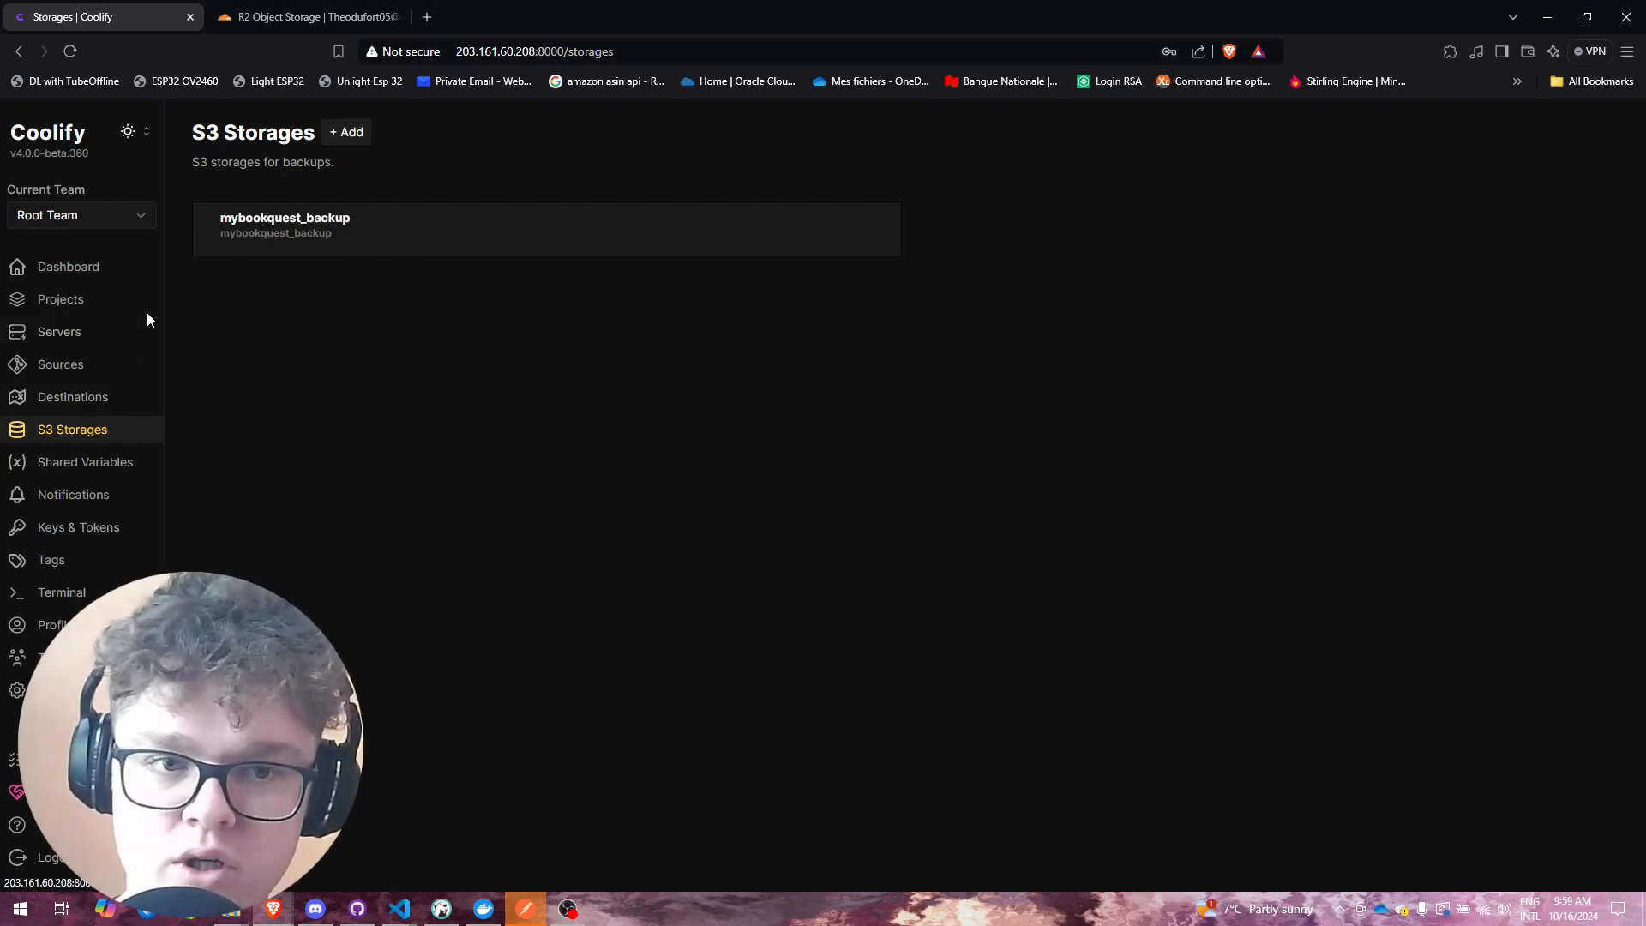
Step: Add a new S3 storage with name and description both 'test_backup'
left_click(350, 133)
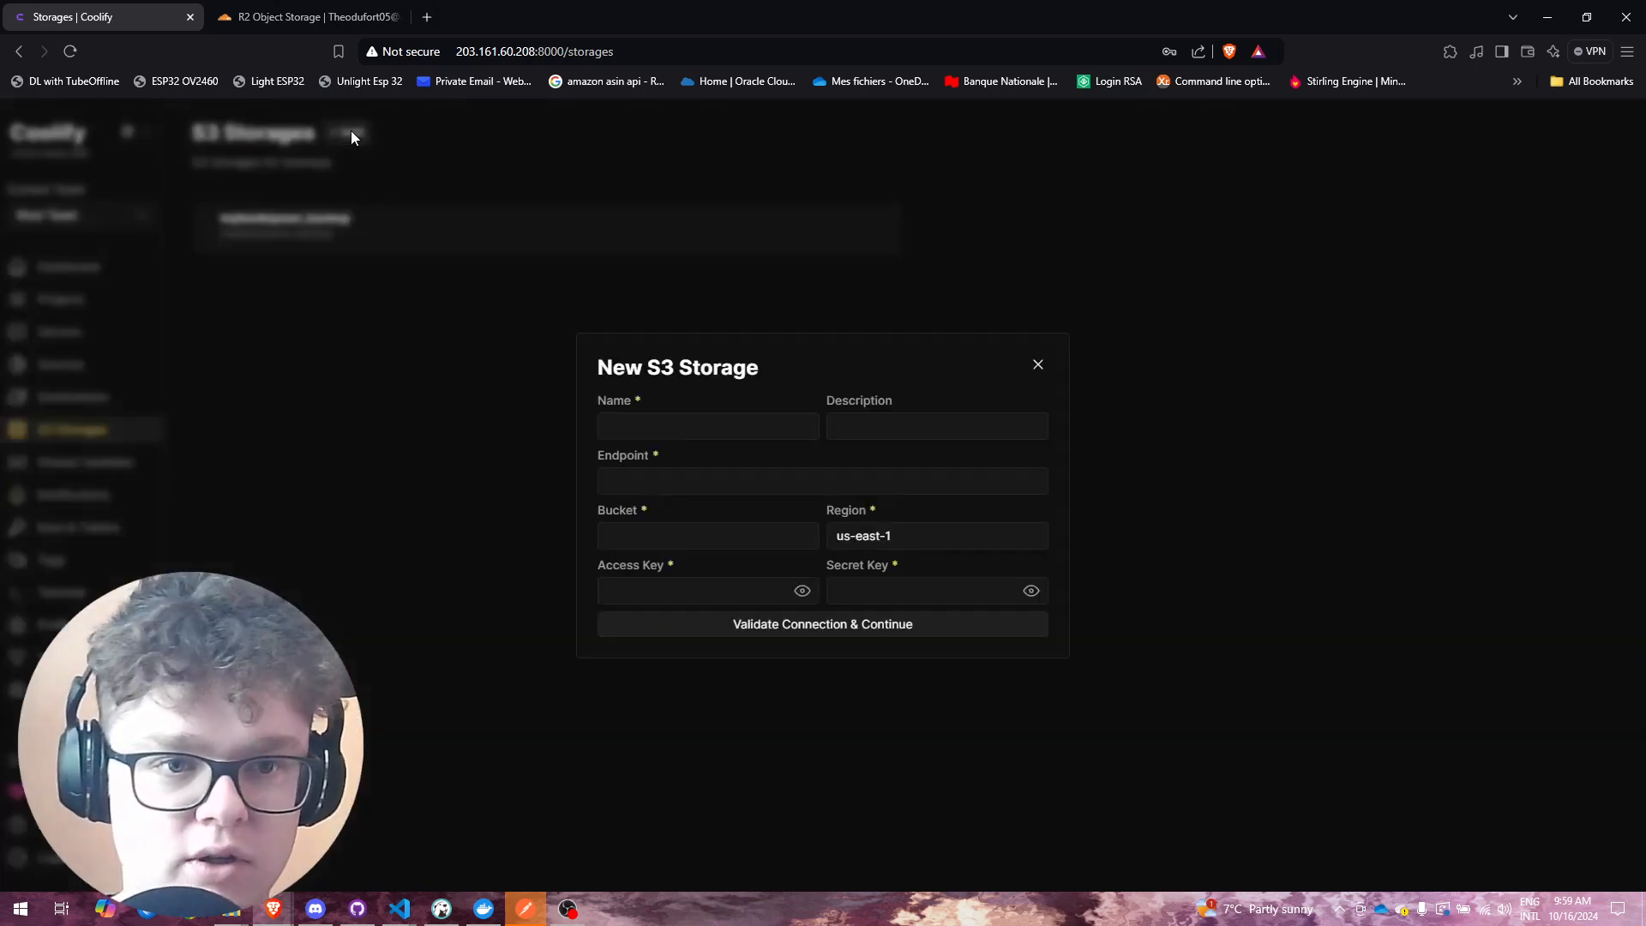
left_click(658, 431)
type("test_backup")
left_click(858, 433)
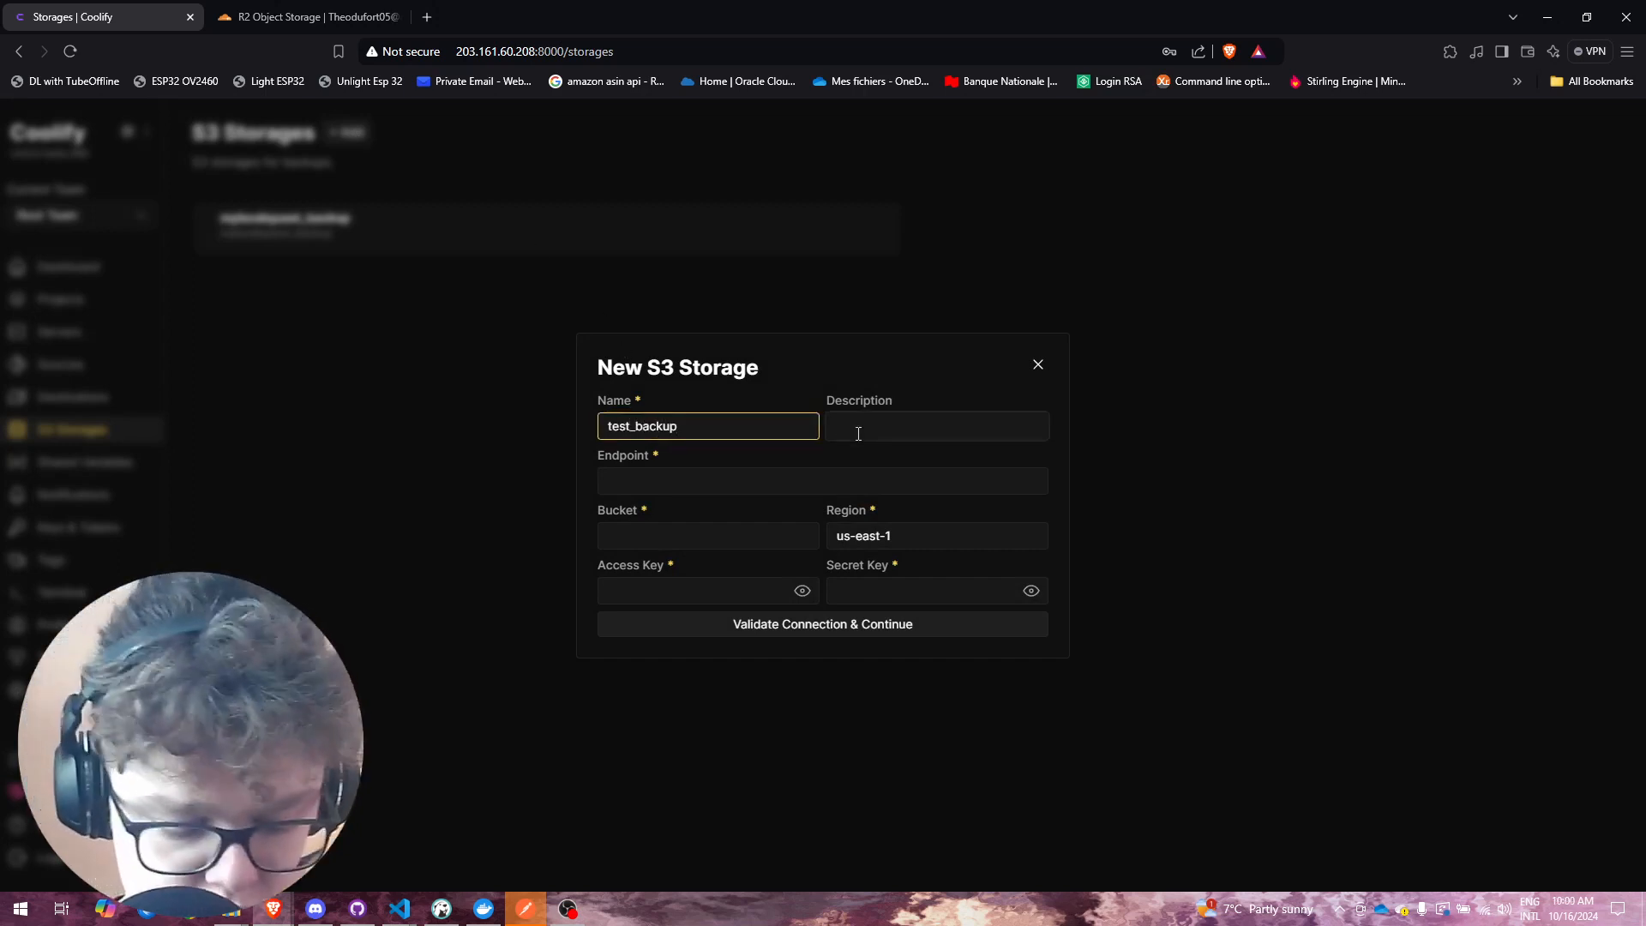
left_click(734, 423)
key("ctrl+a")
key("ctrl+c")
left_click(860, 424)
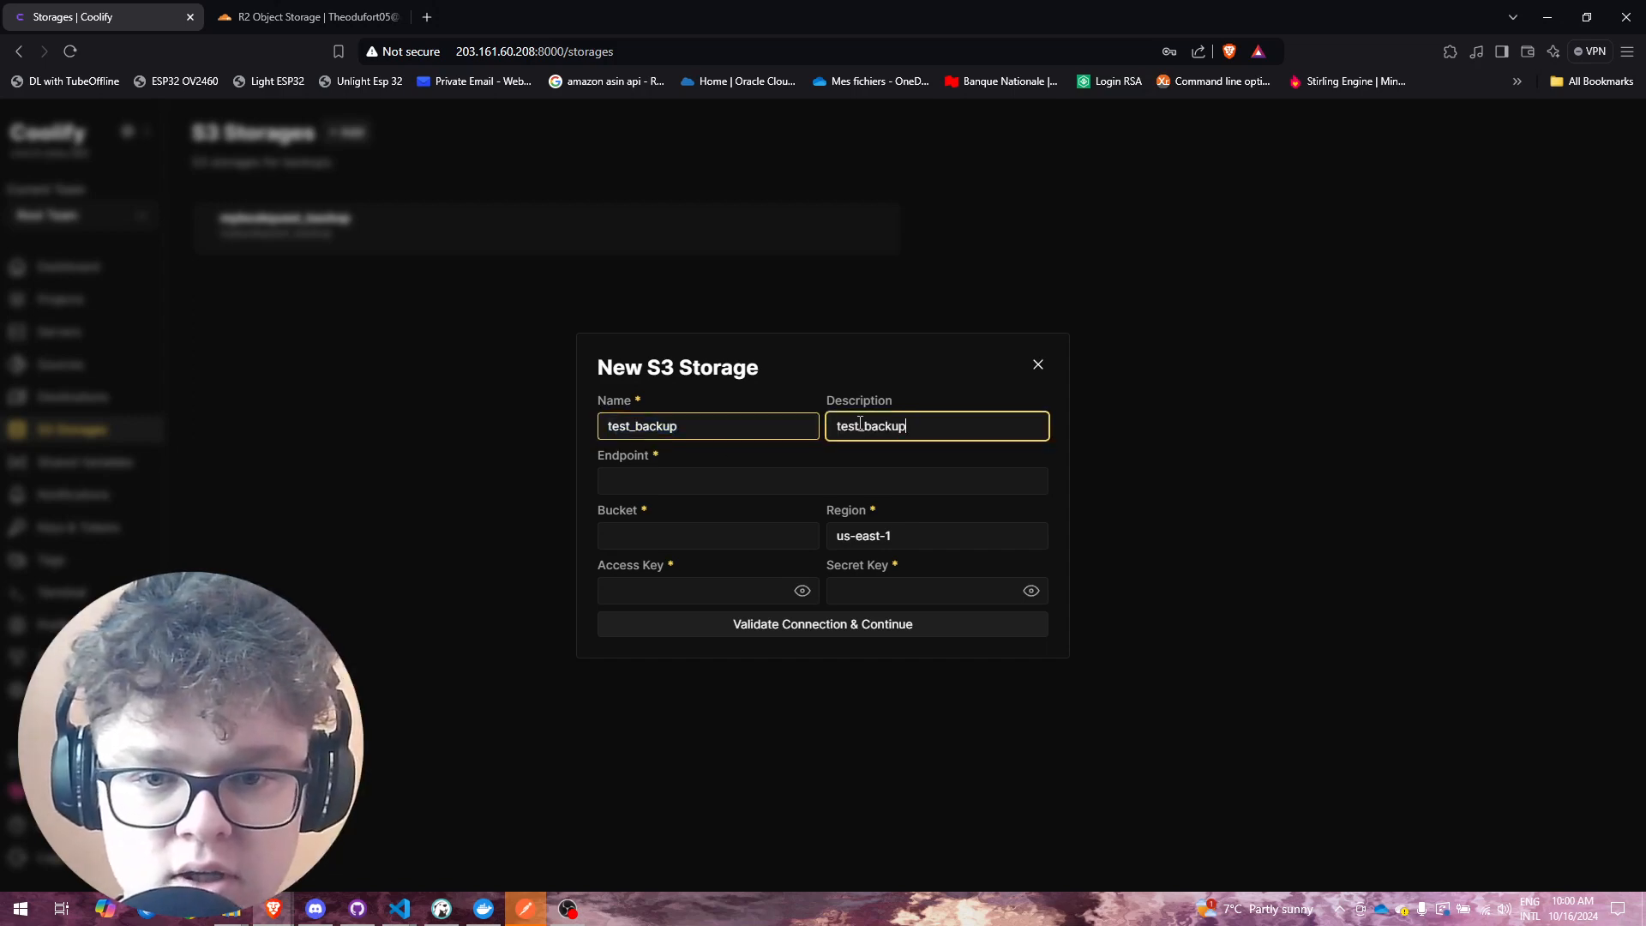
key("ctrl+v")
Step: Paste the Cloudflare R2 endpoint URL into the storage's Endpoint field
left_click(329, 6)
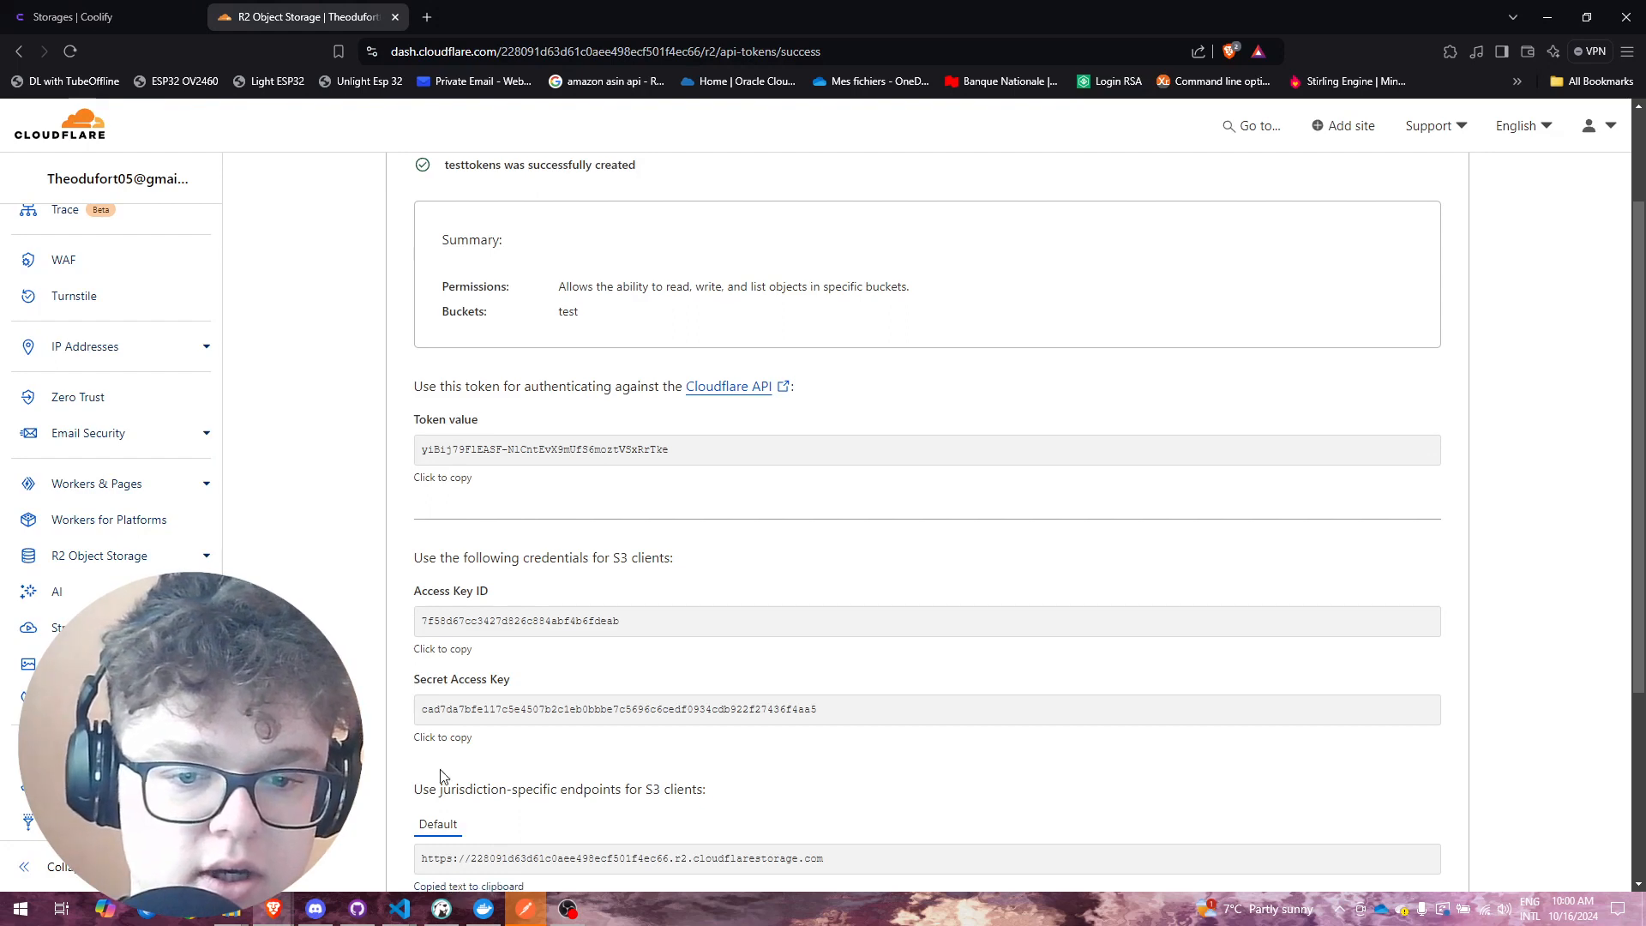
left_click(137, 10)
left_click(711, 481)
key("ctrl+v")
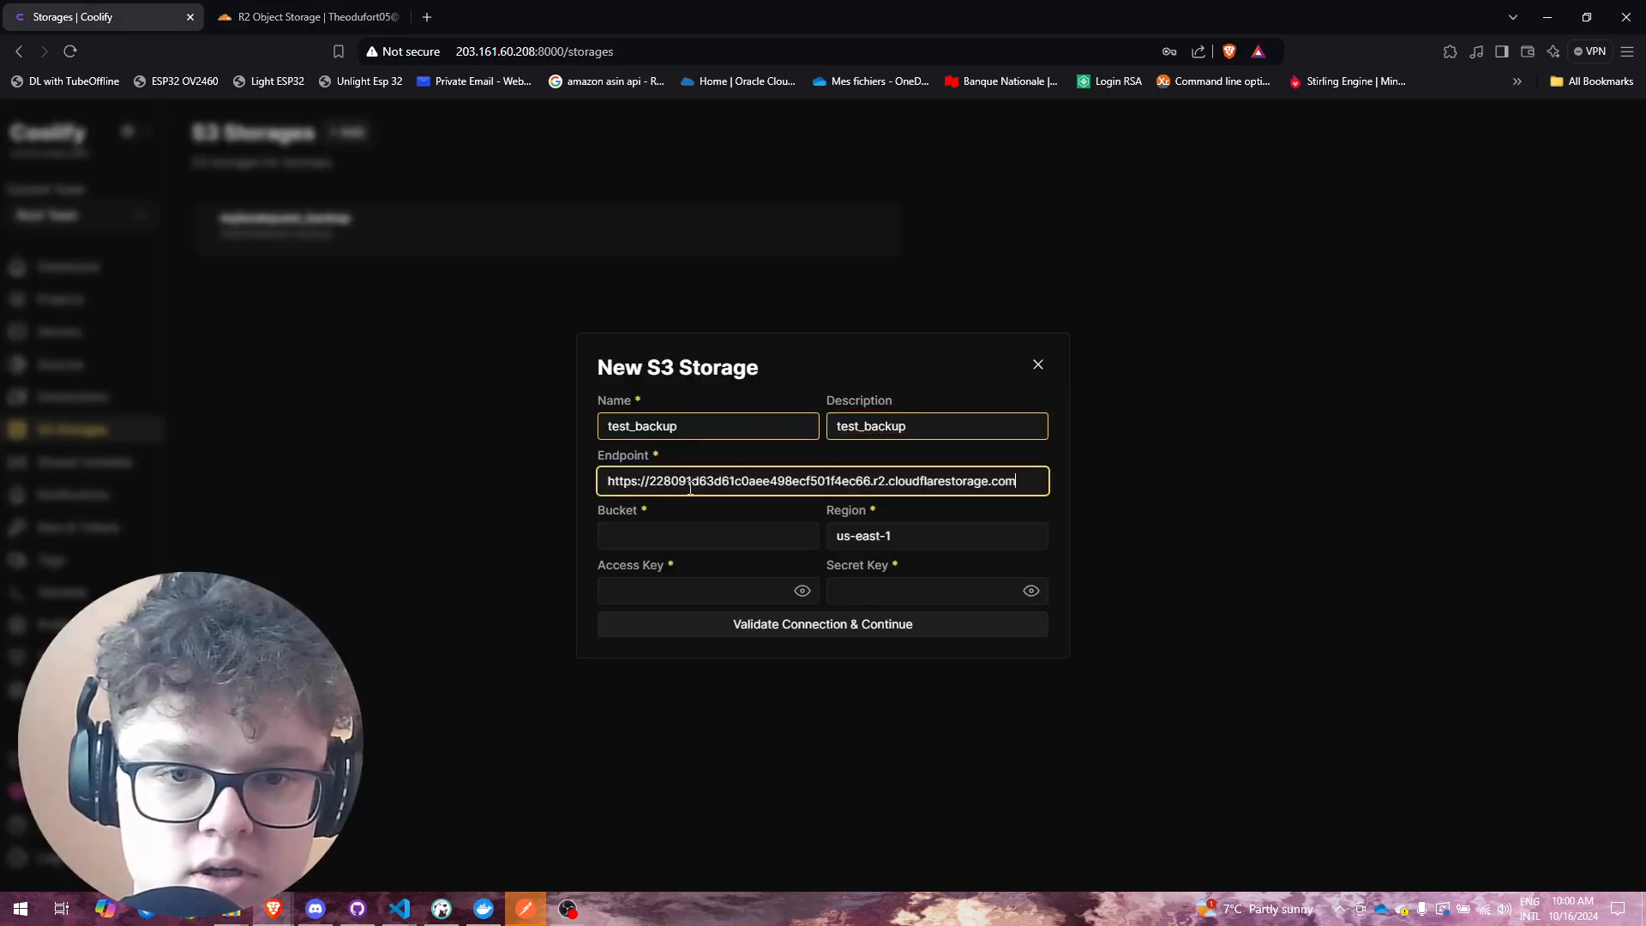
Step: Fill the Secret Key field with the R2 Secret Access Key, replacing a wrong value
left_click(296, 16)
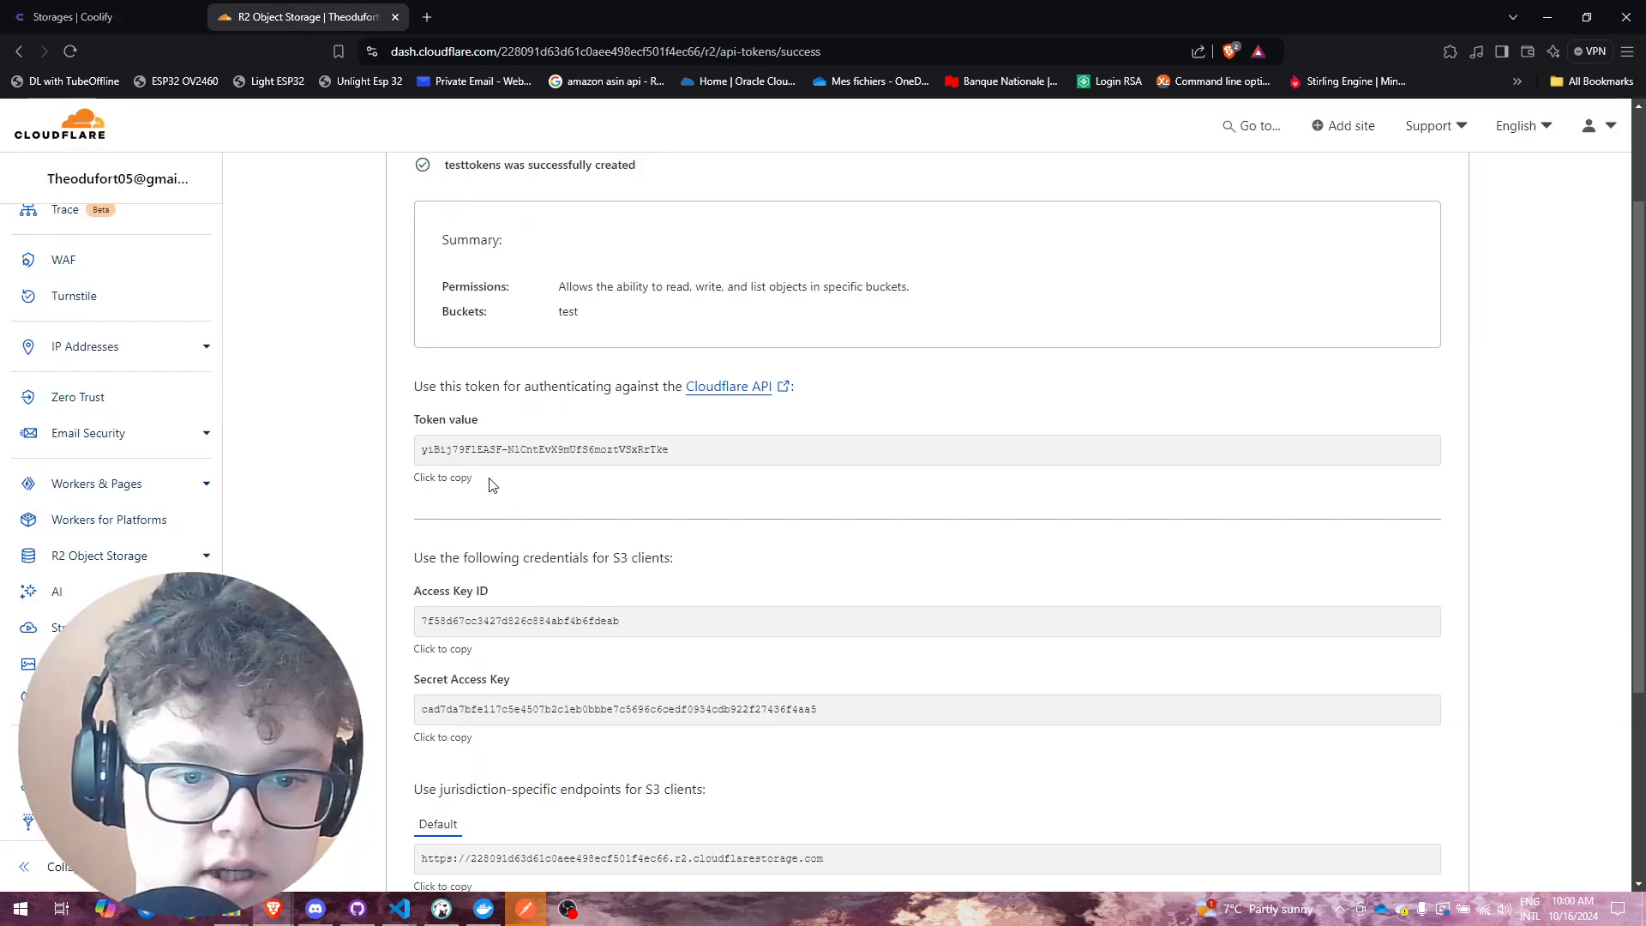
scroll(540, 695, "up", 2)
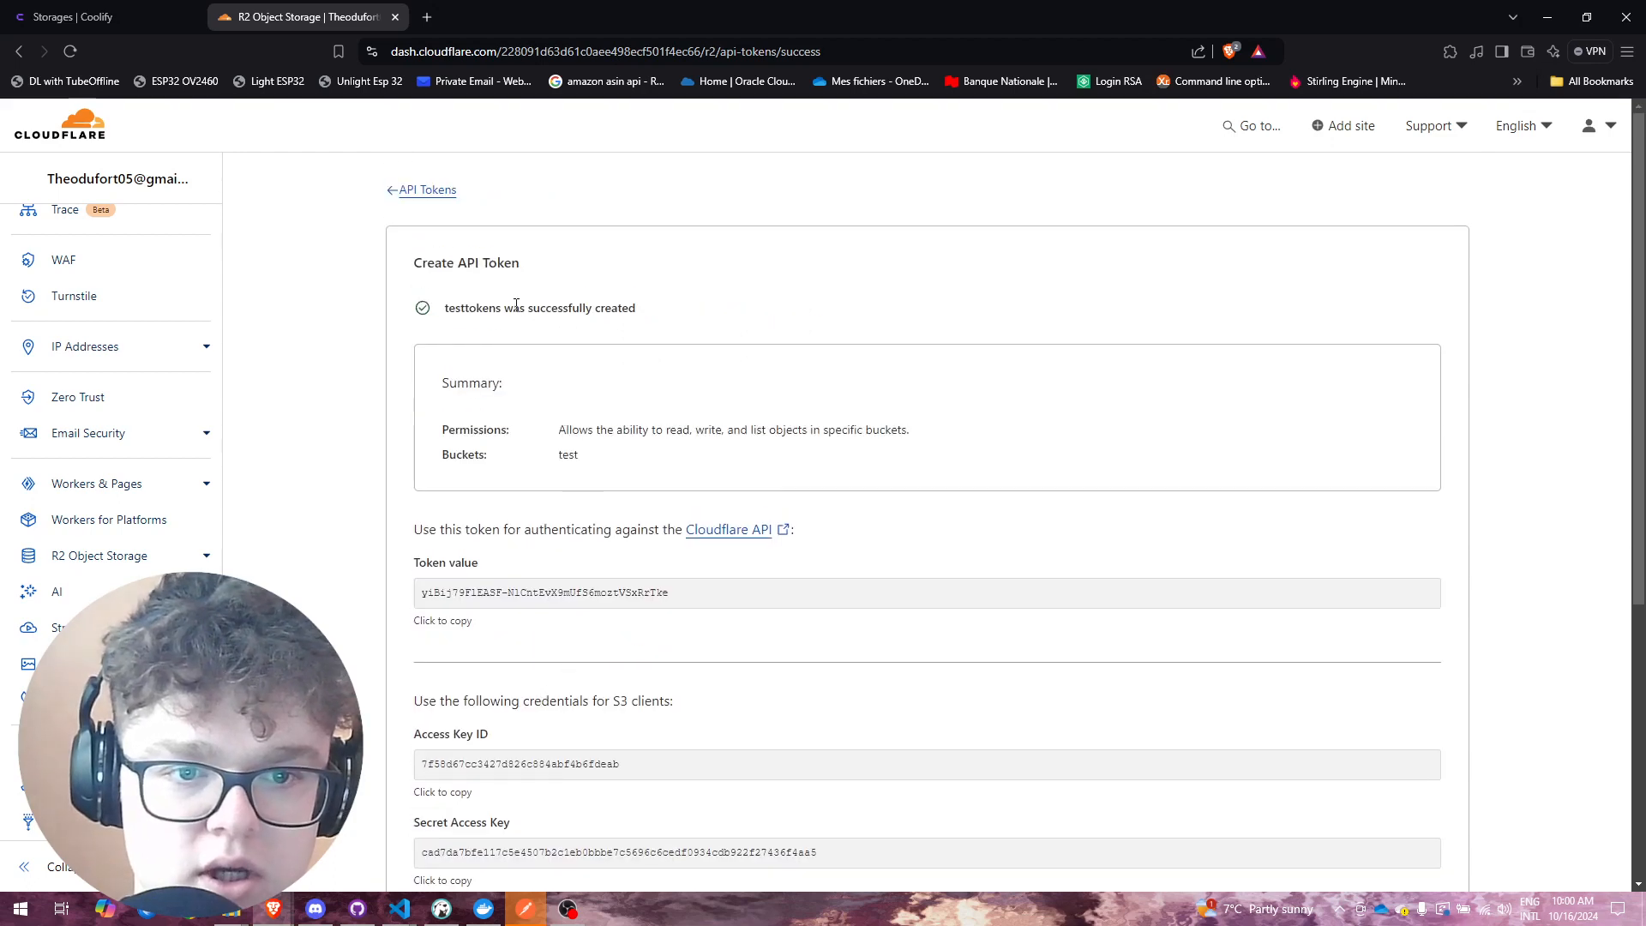
scroll(617, 591, "down", 4)
scroll(794, 648, "up", 2)
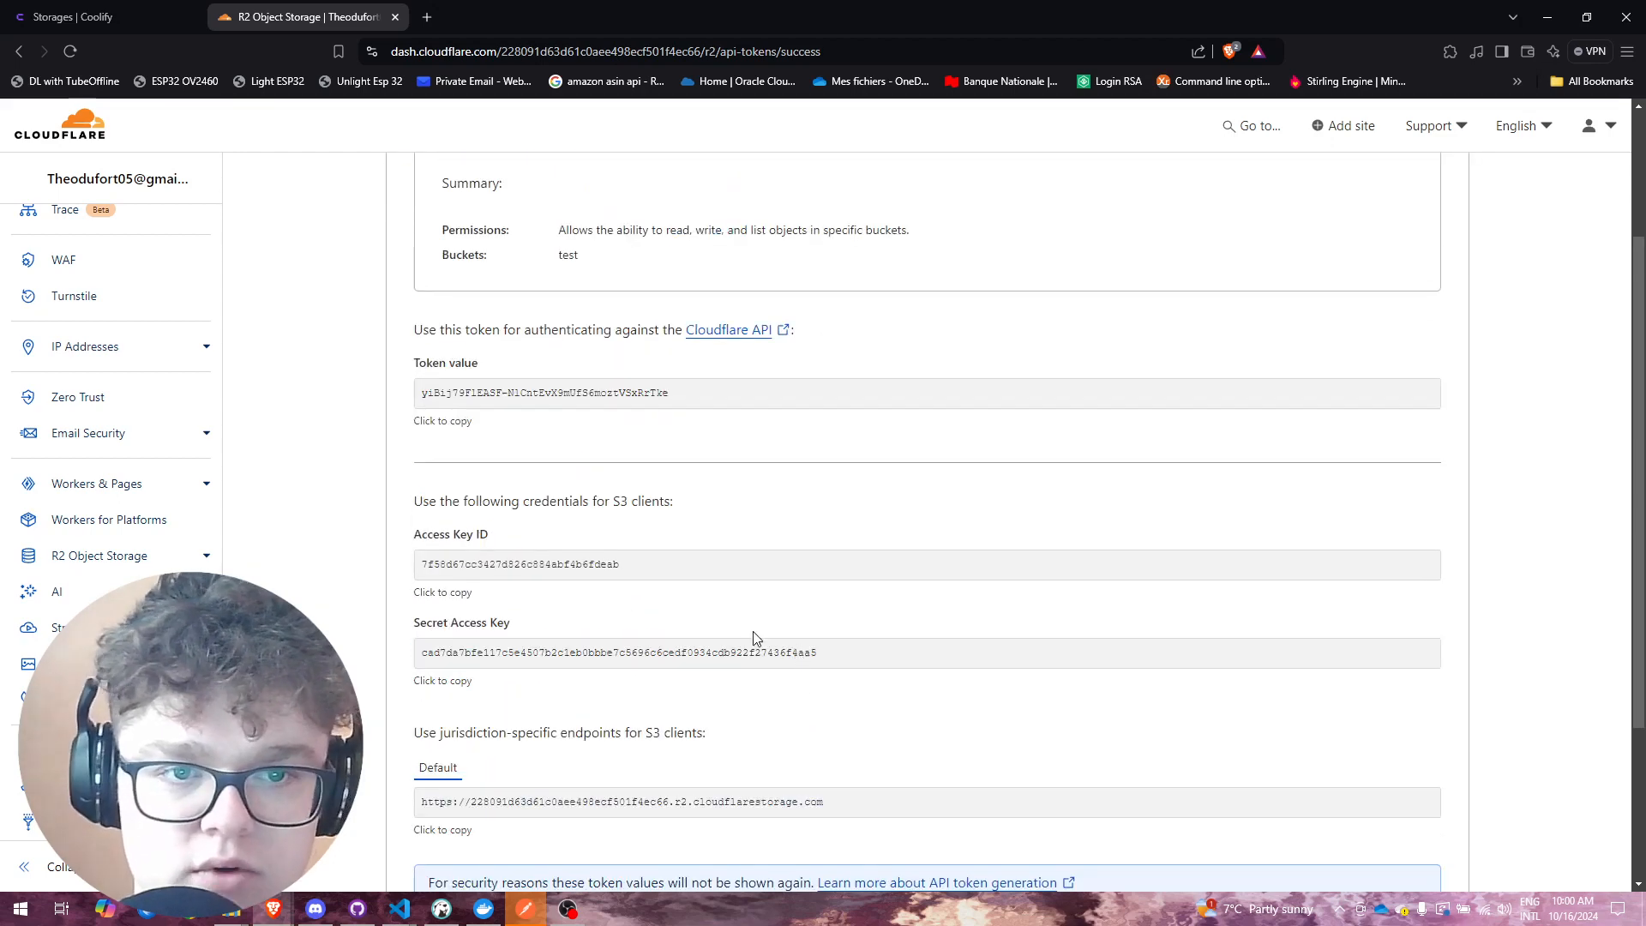
left_click(535, 395)
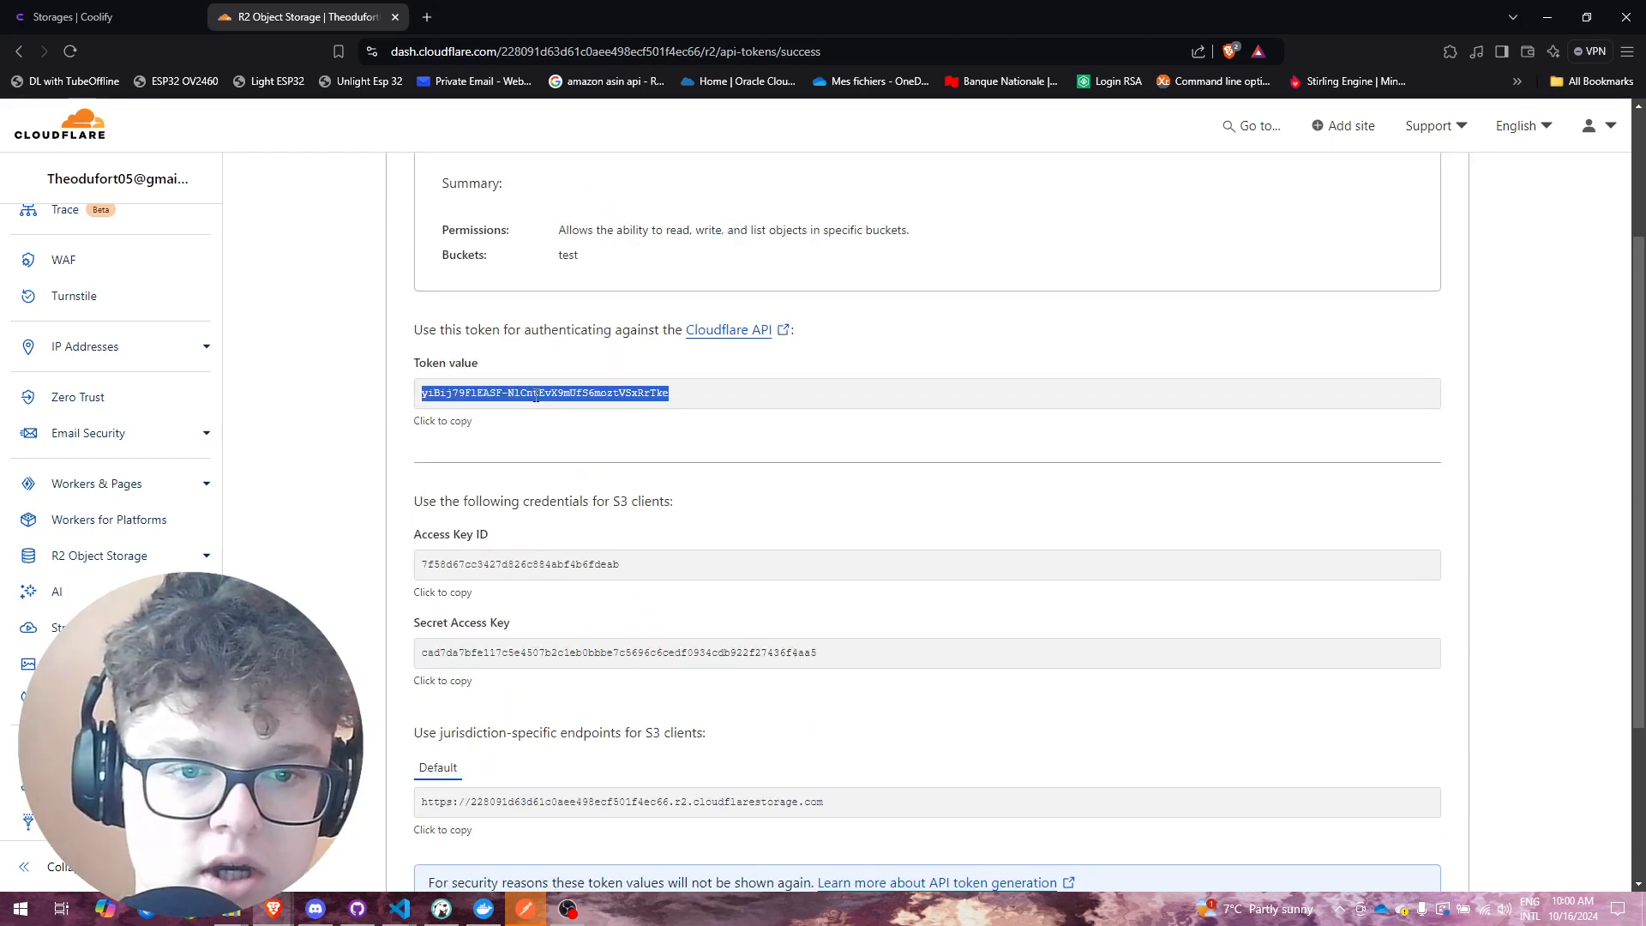
key("ctrl+shift+Tab")
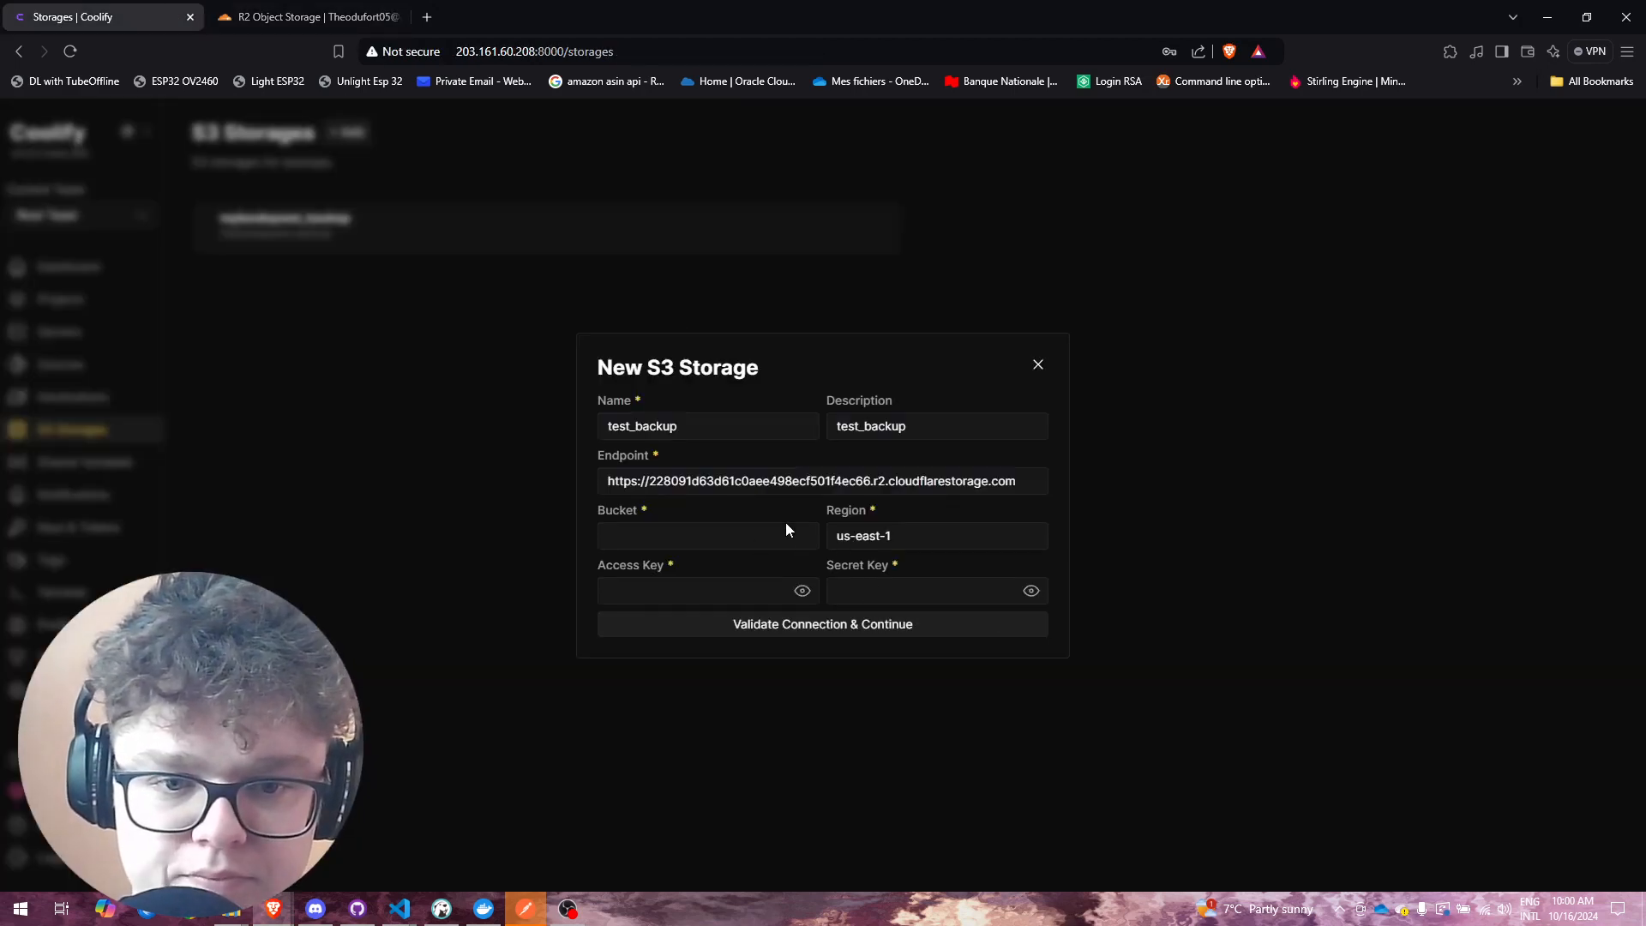
left_click(883, 592)
key("ctrl+v")
left_click(300, 16)
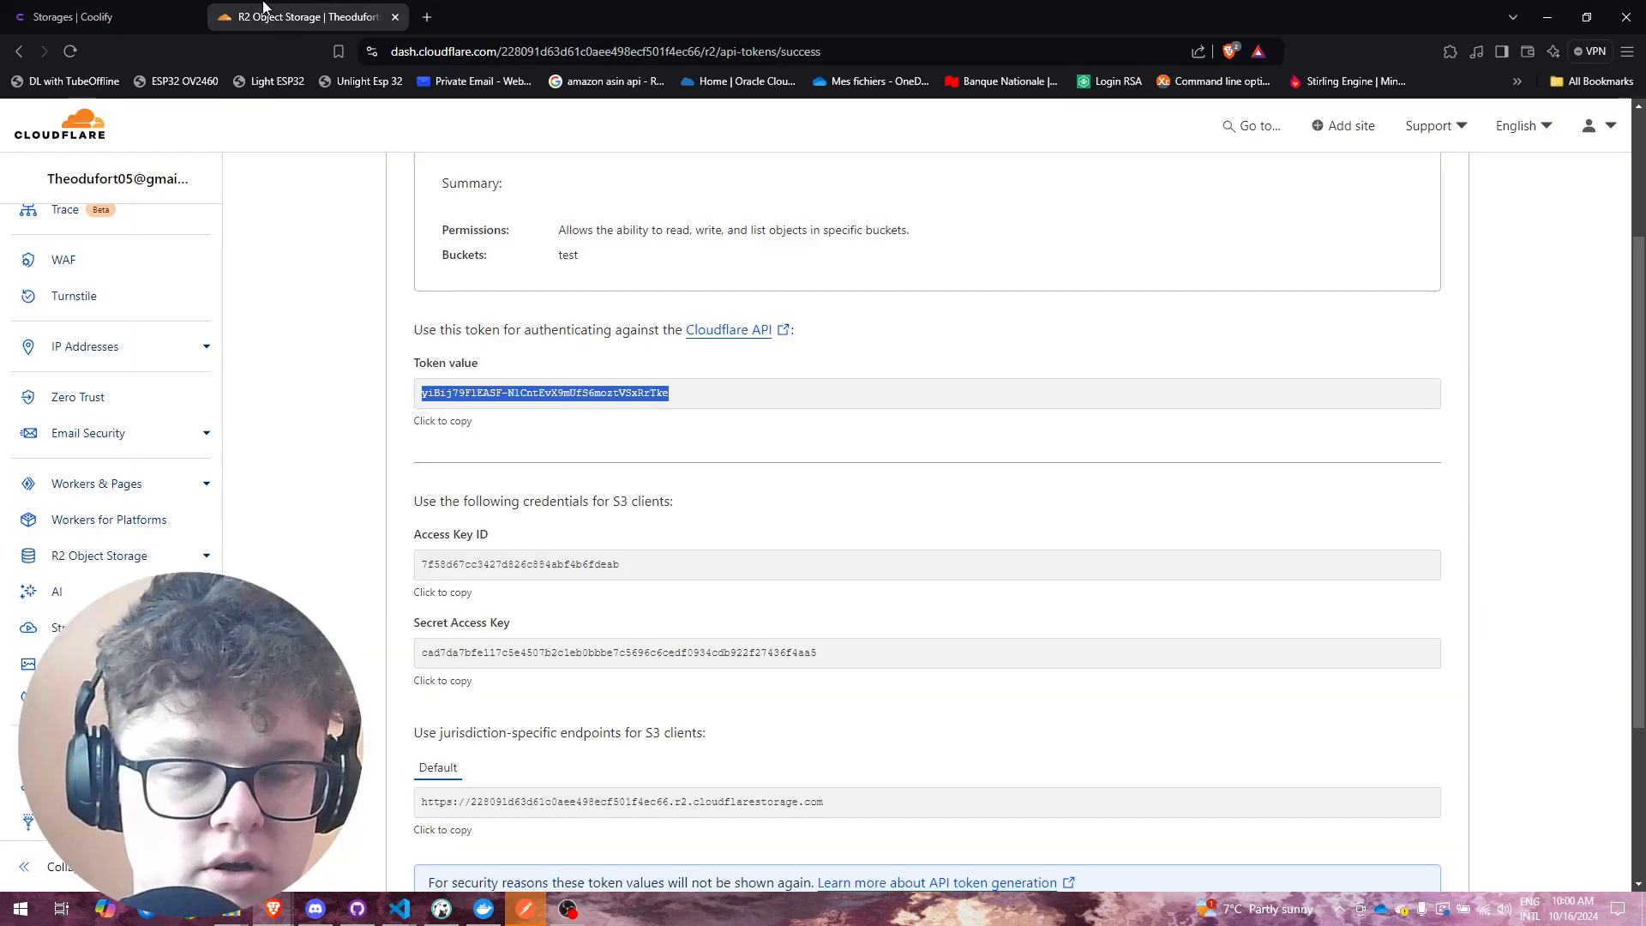
left_click(480, 653)
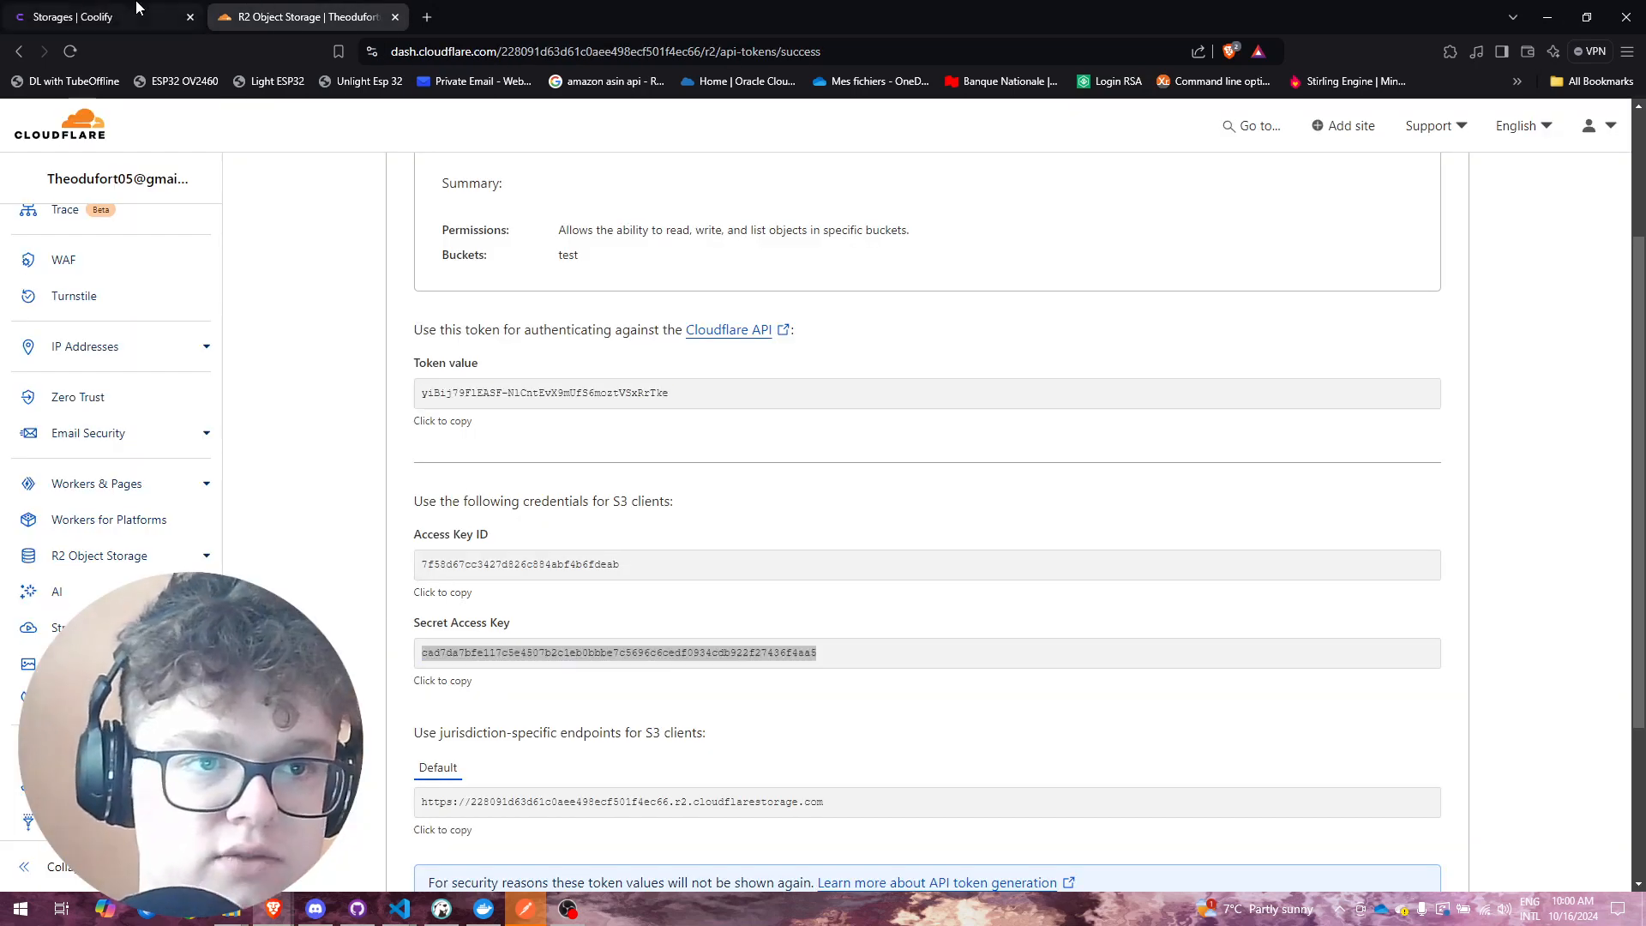
left_click(73, 16)
key("ctrl+a")
key("ctrl+v")
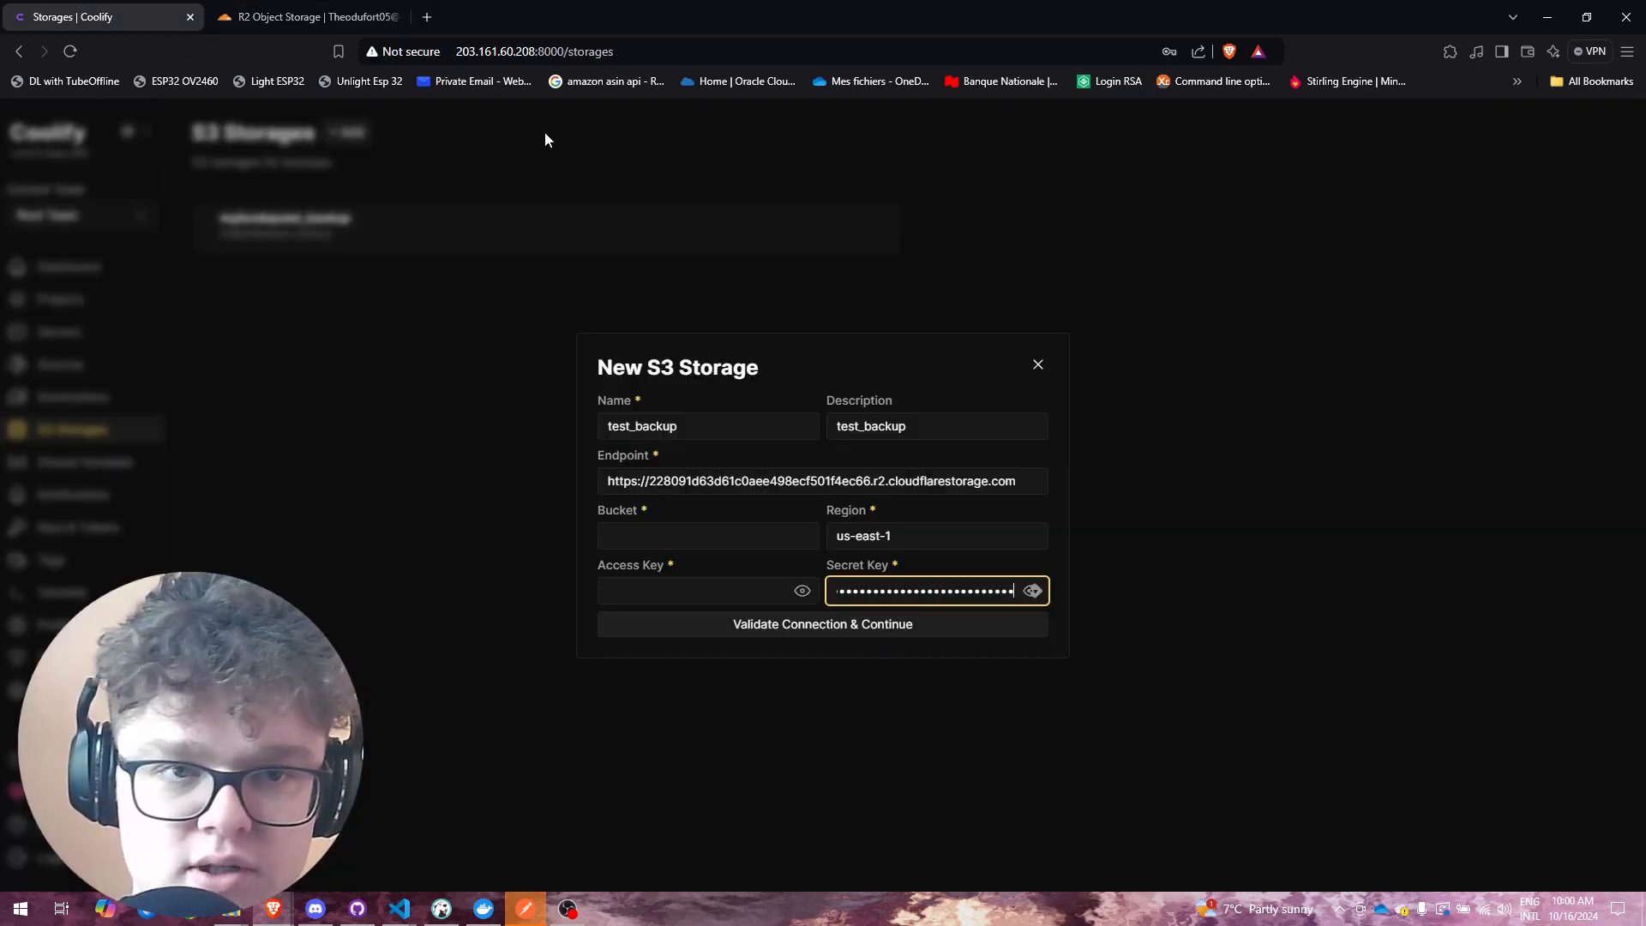
Step: Copy the R2 Access Key ID into the storage's Access Key field
left_click(353, 24)
left_click(506, 566)
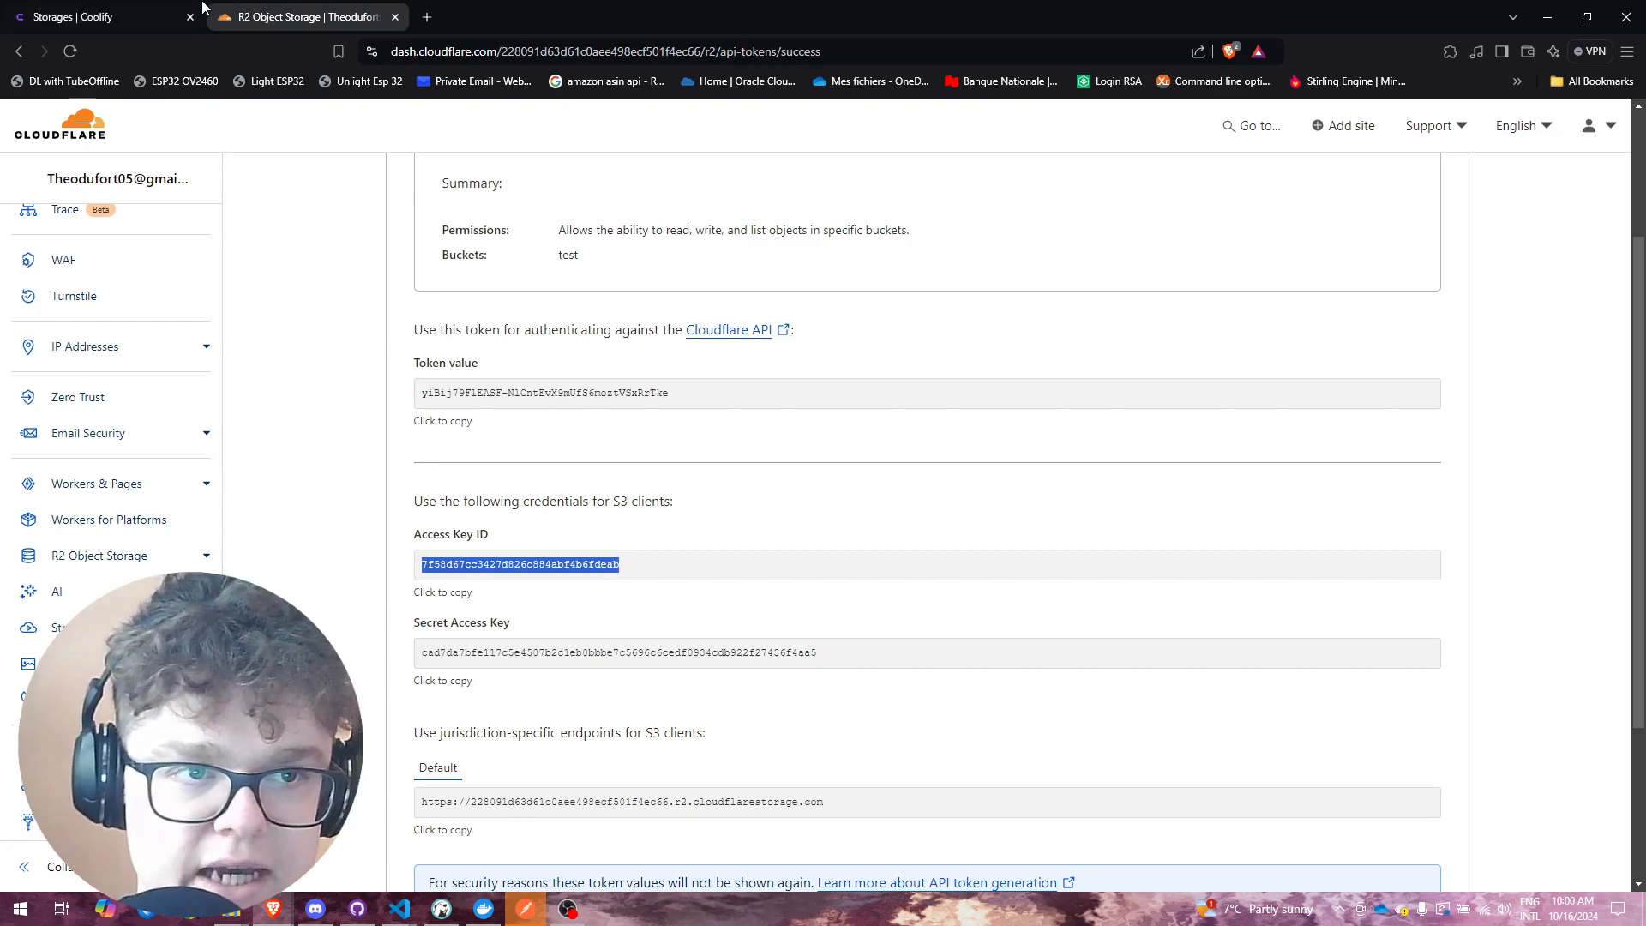
left_click(72, 16)
left_click(632, 590)
key("ctrl+v")
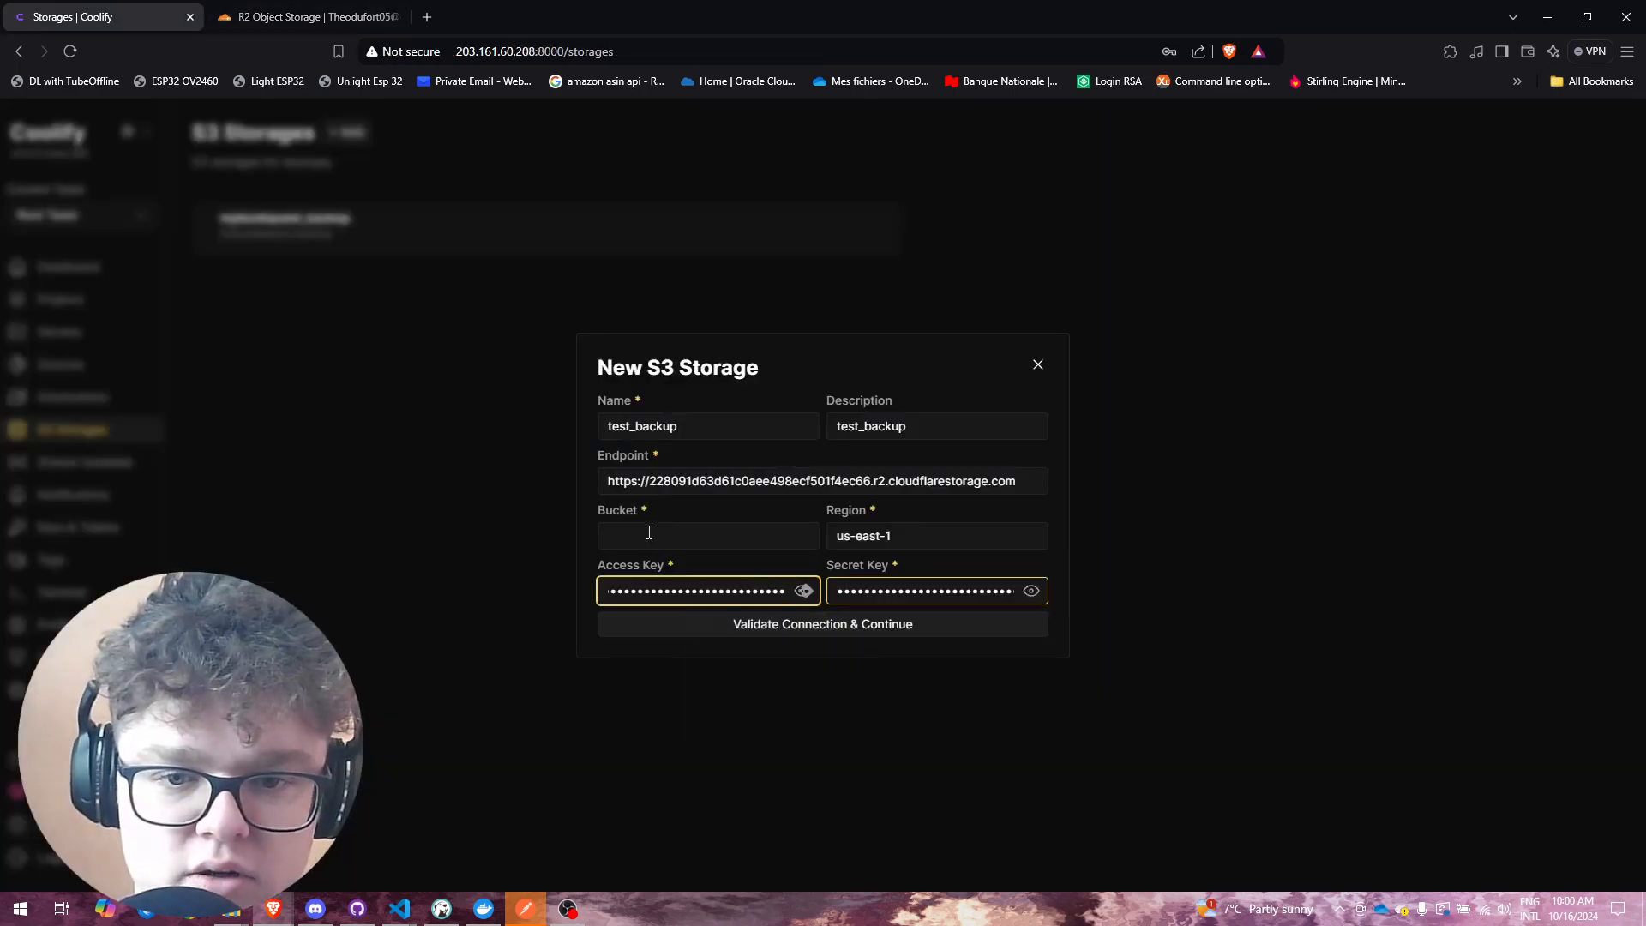
Step: Finish the Cloudflare token creation and go back to the storage form's Bucket field
left_click(257, 16)
scroll(1260, 742, "down", 3)
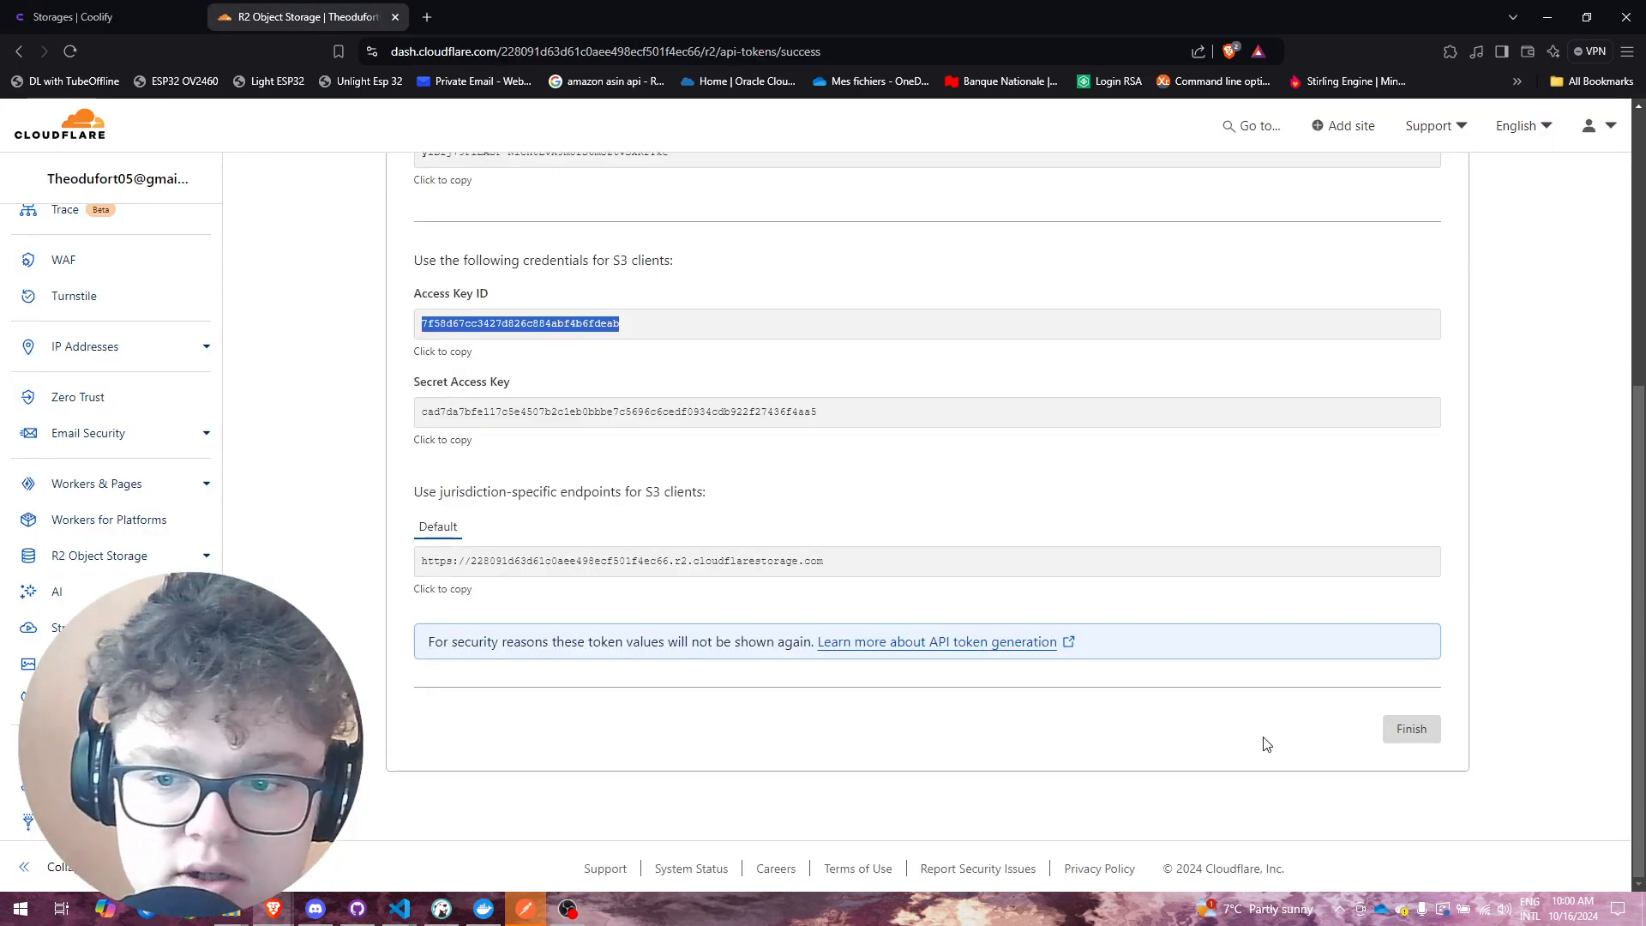
left_click(1419, 729)
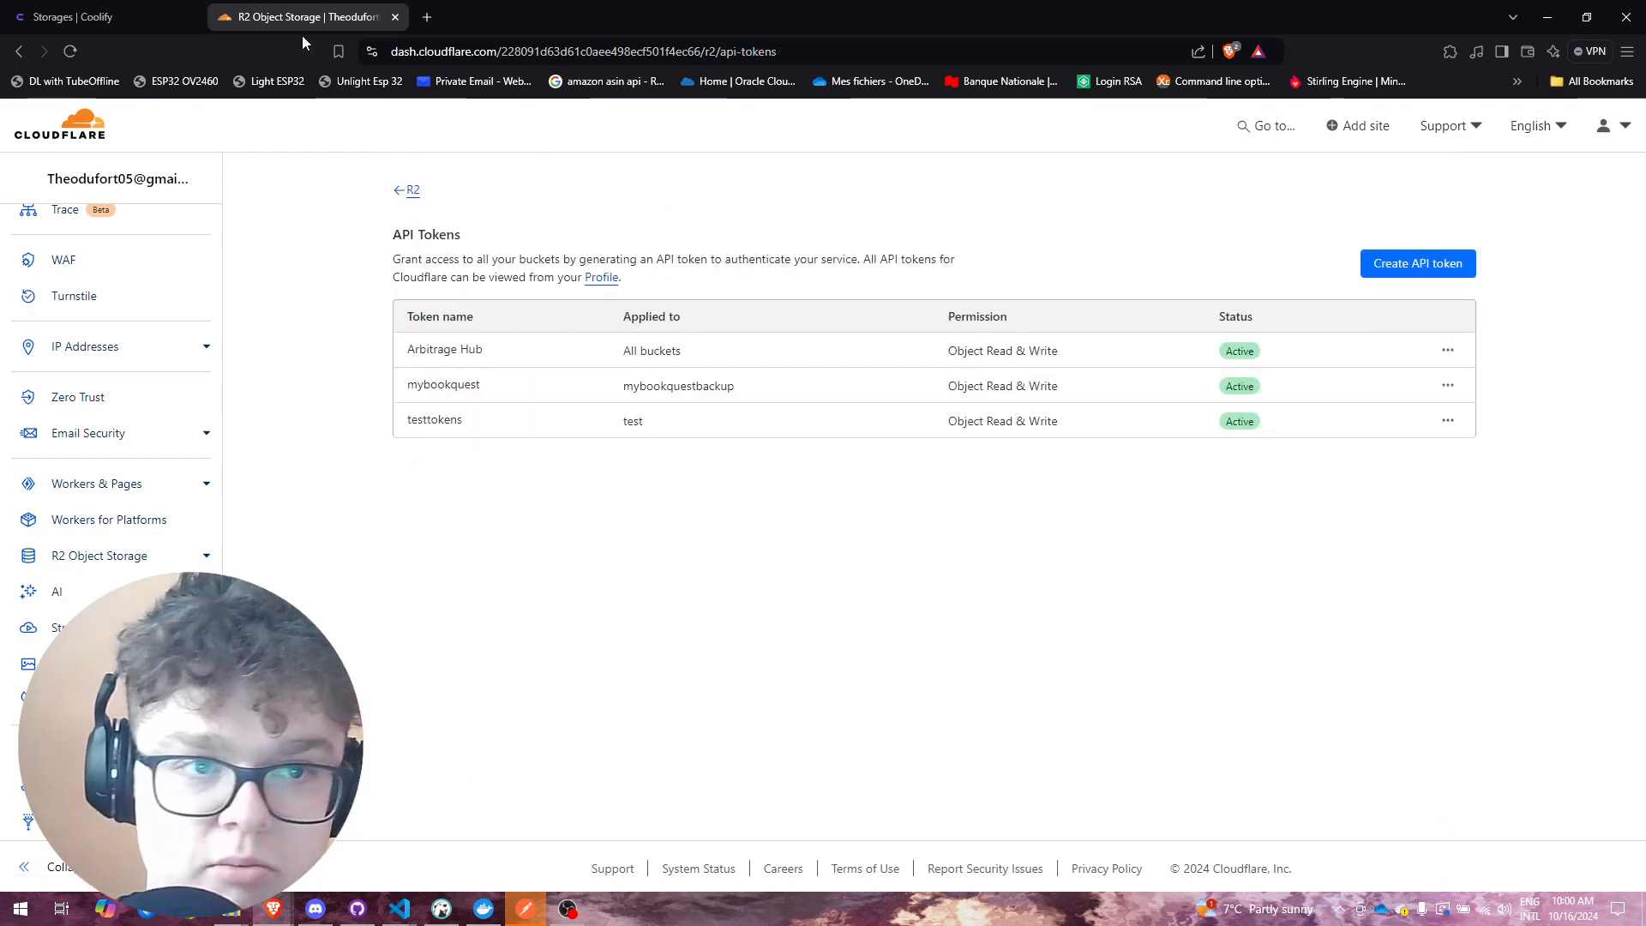
left_click(172, 17)
left_click(686, 532)
Step: Set bucket 'test', validate the R2 connection, save test_backup, and reopen S3 Storages
type("test")
left_click(805, 621)
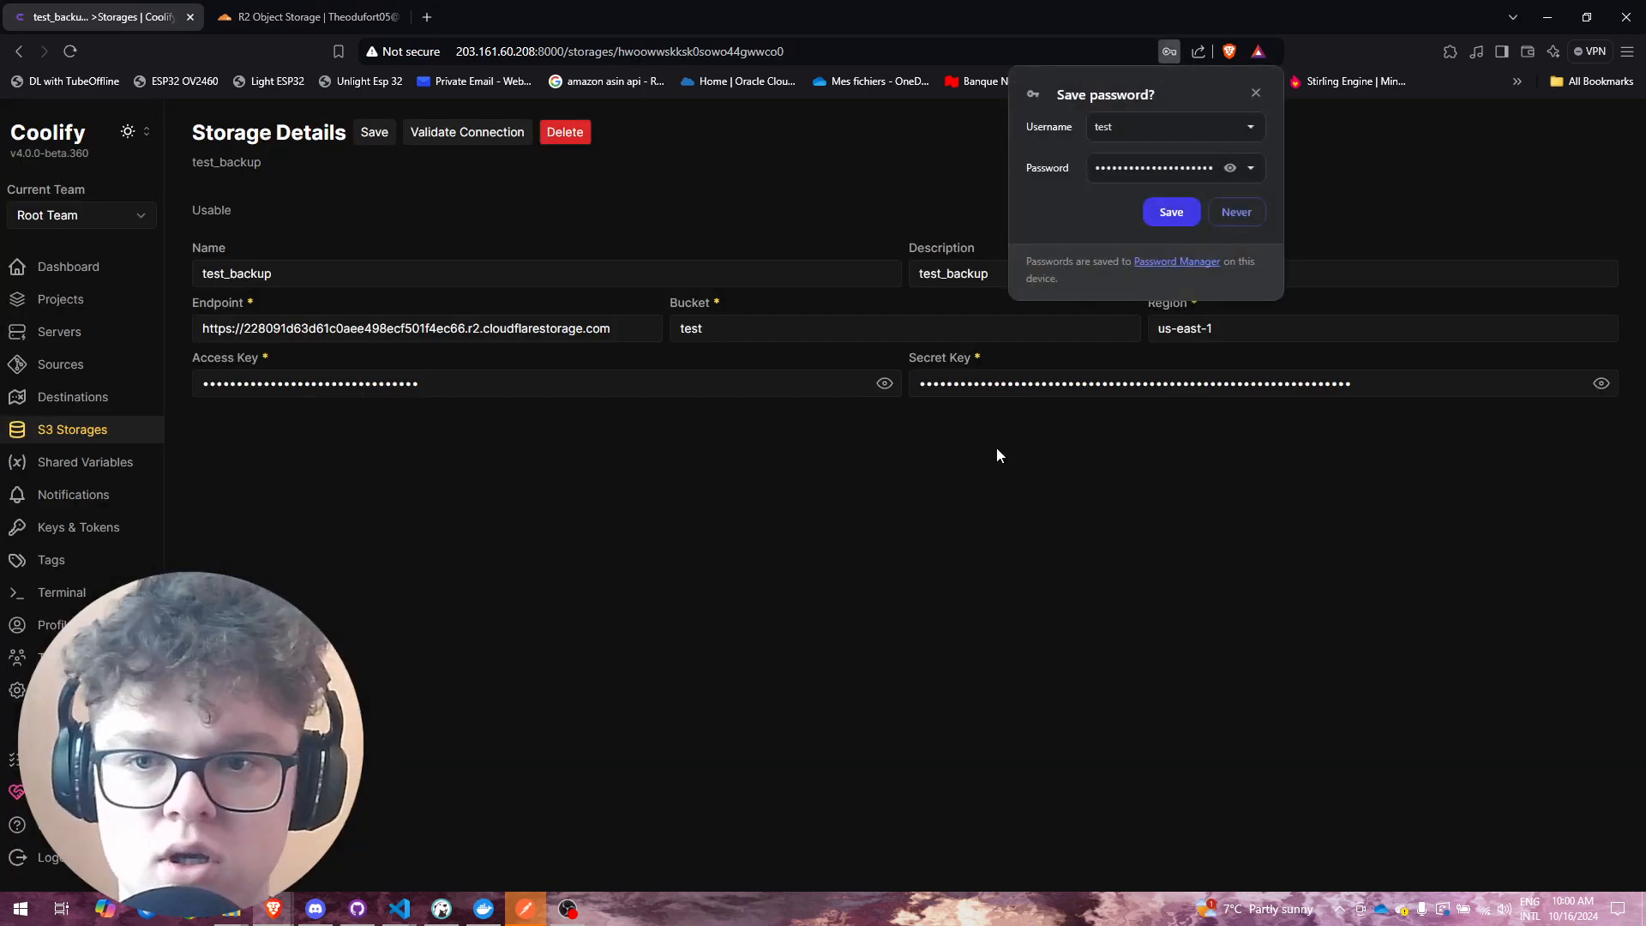
left_click(1235, 211)
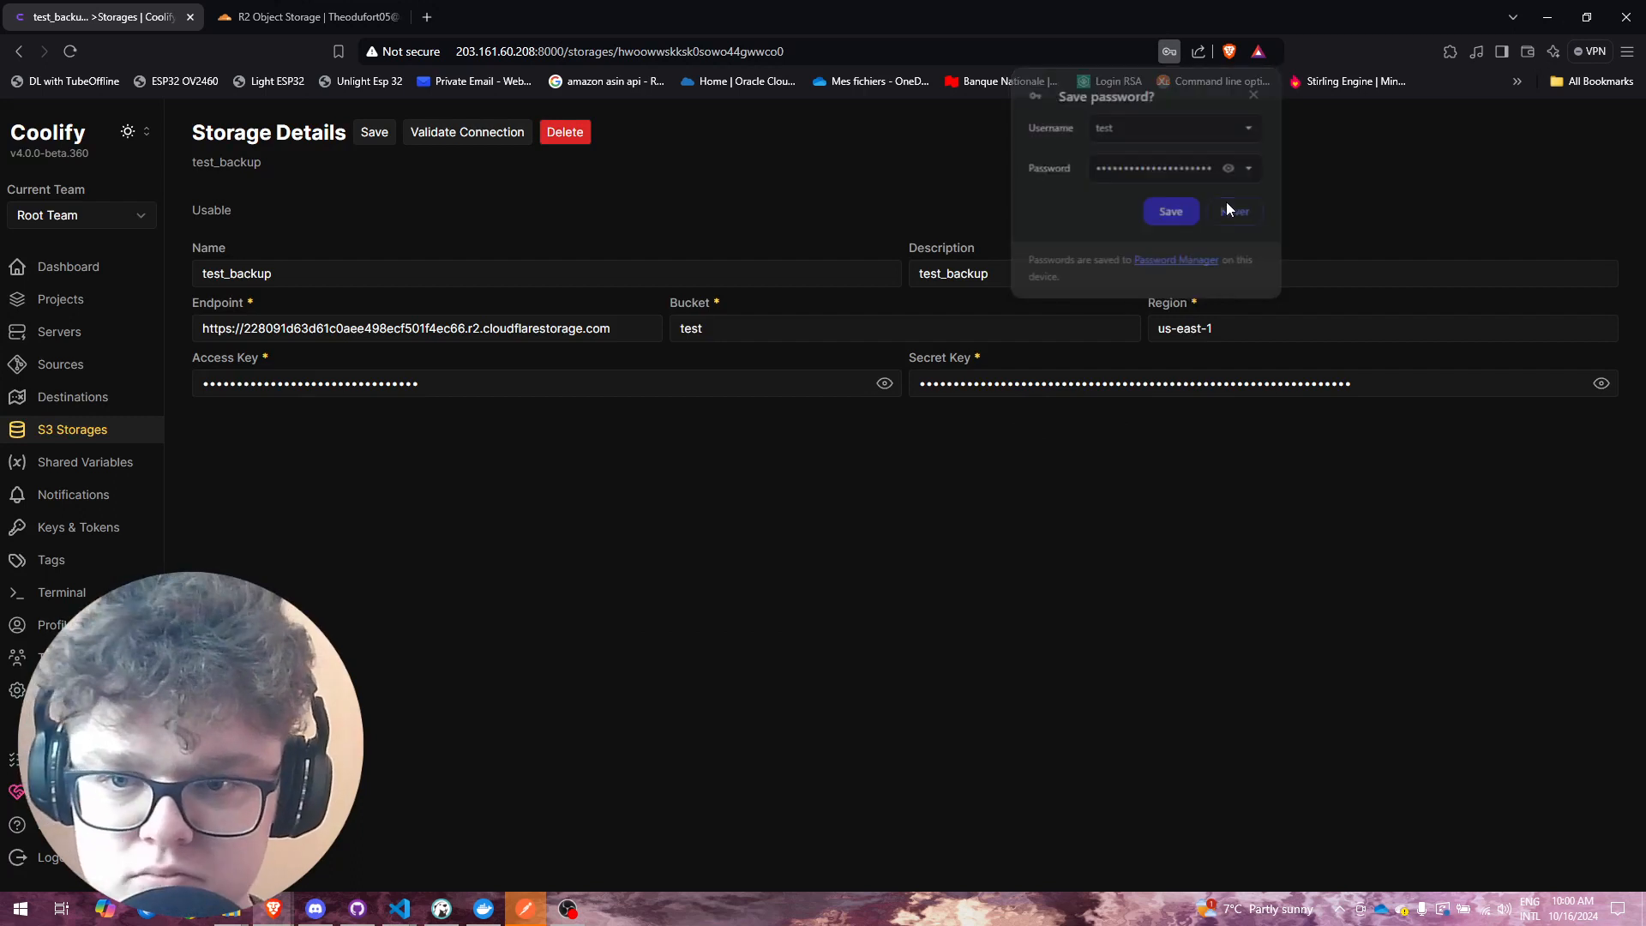
left_click(474, 133)
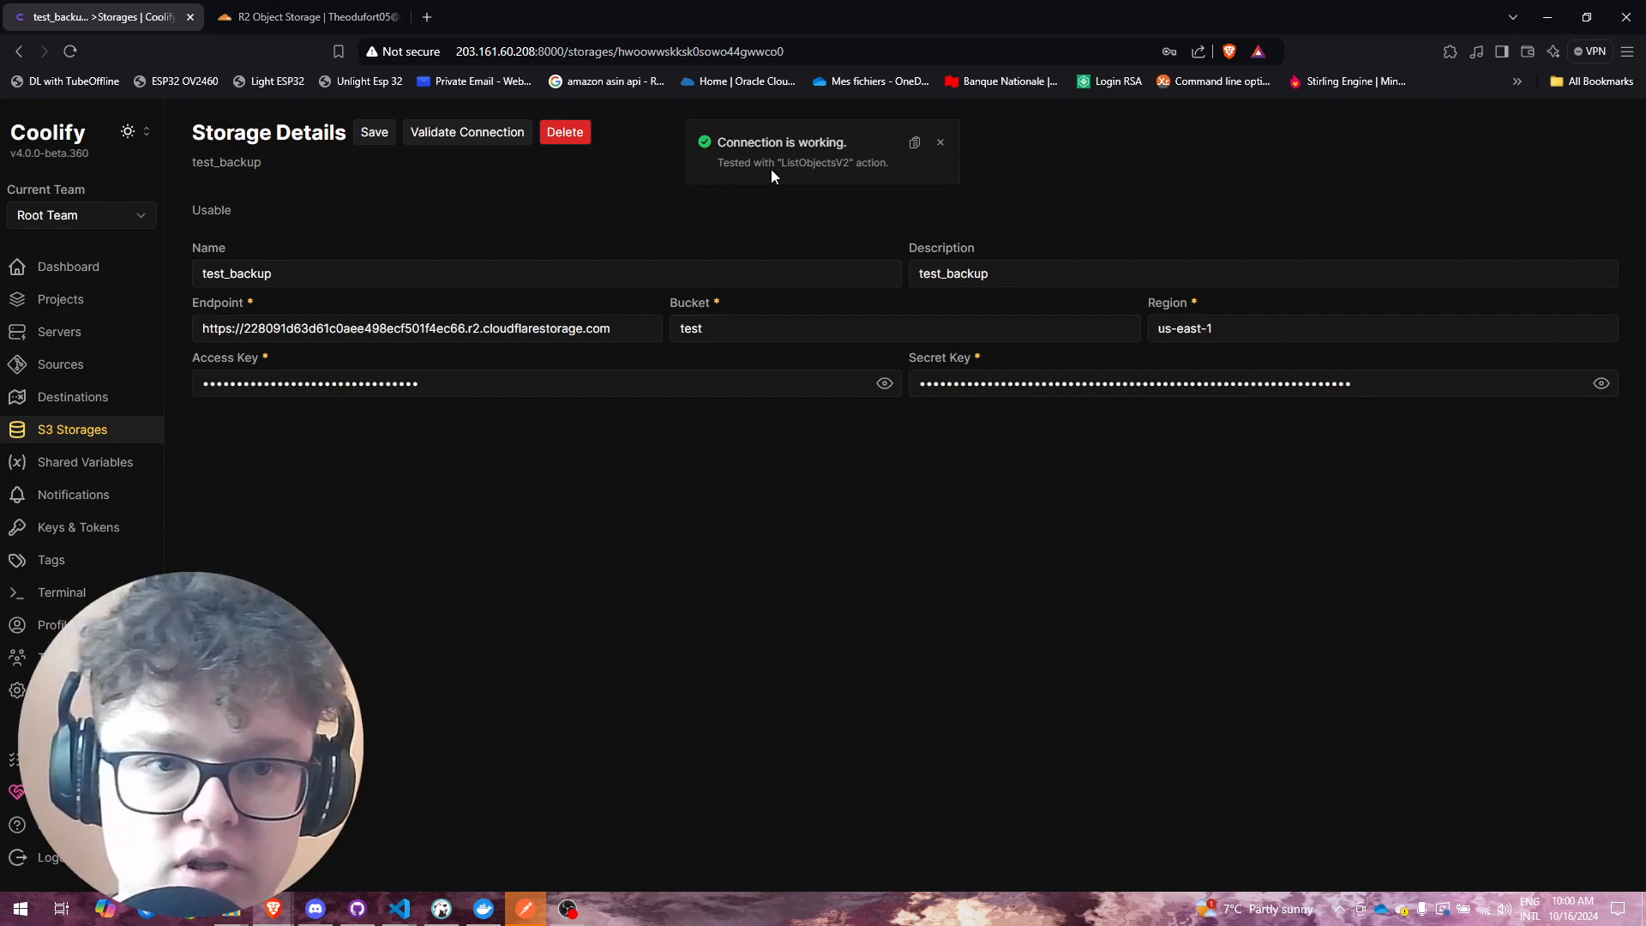
left_click(376, 128)
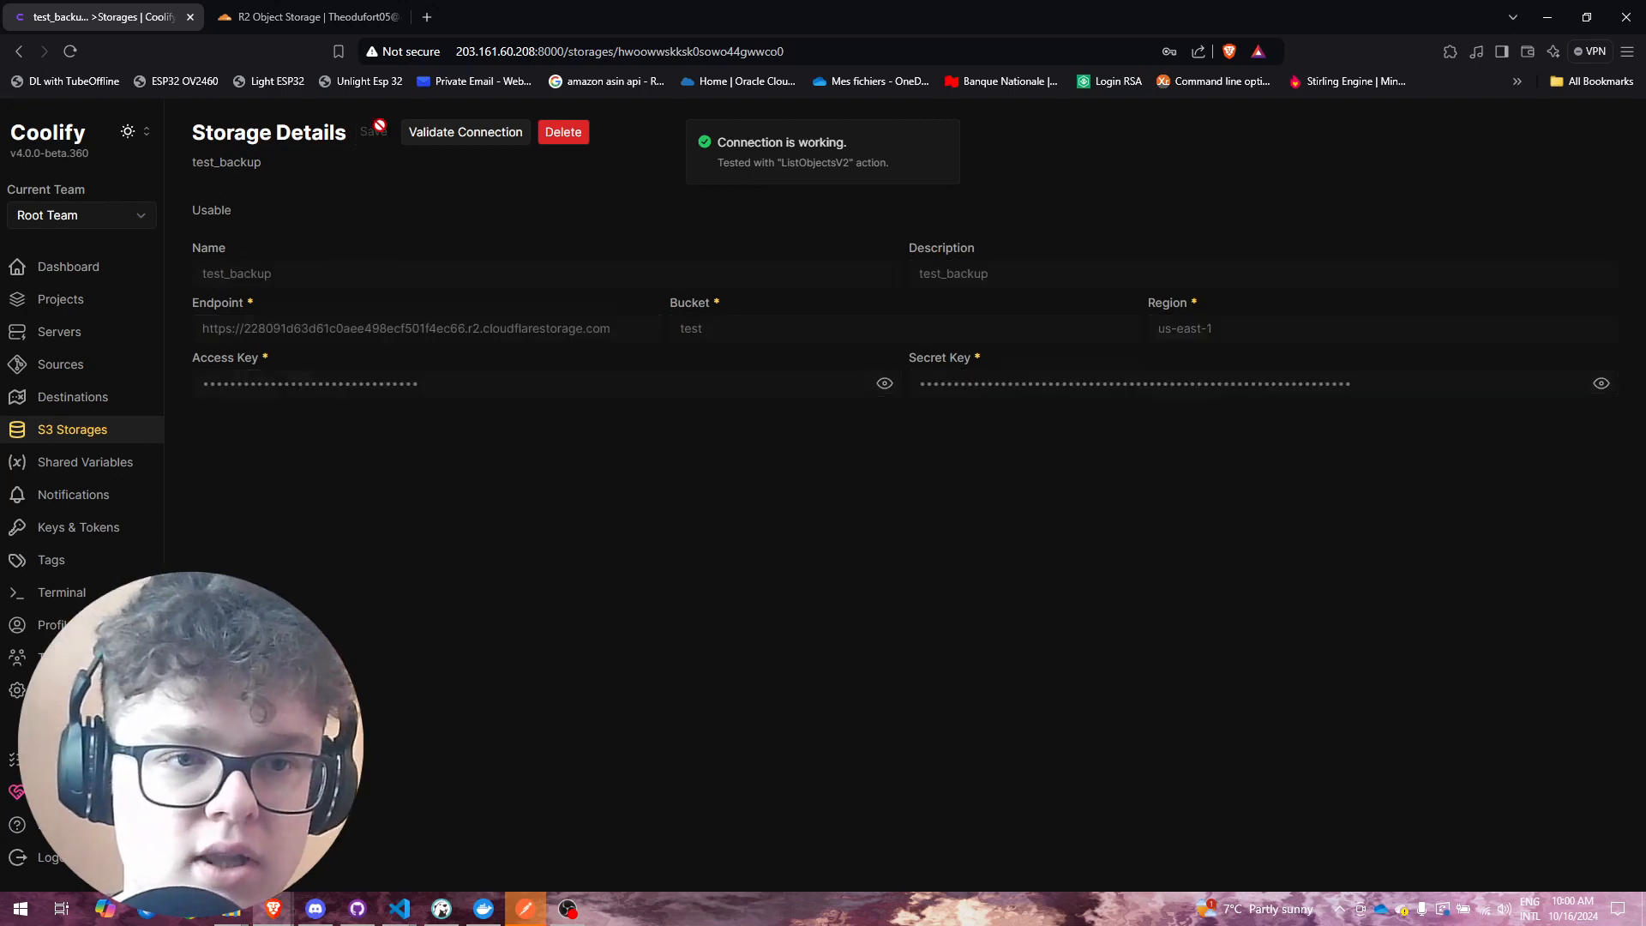
left_click(93, 435)
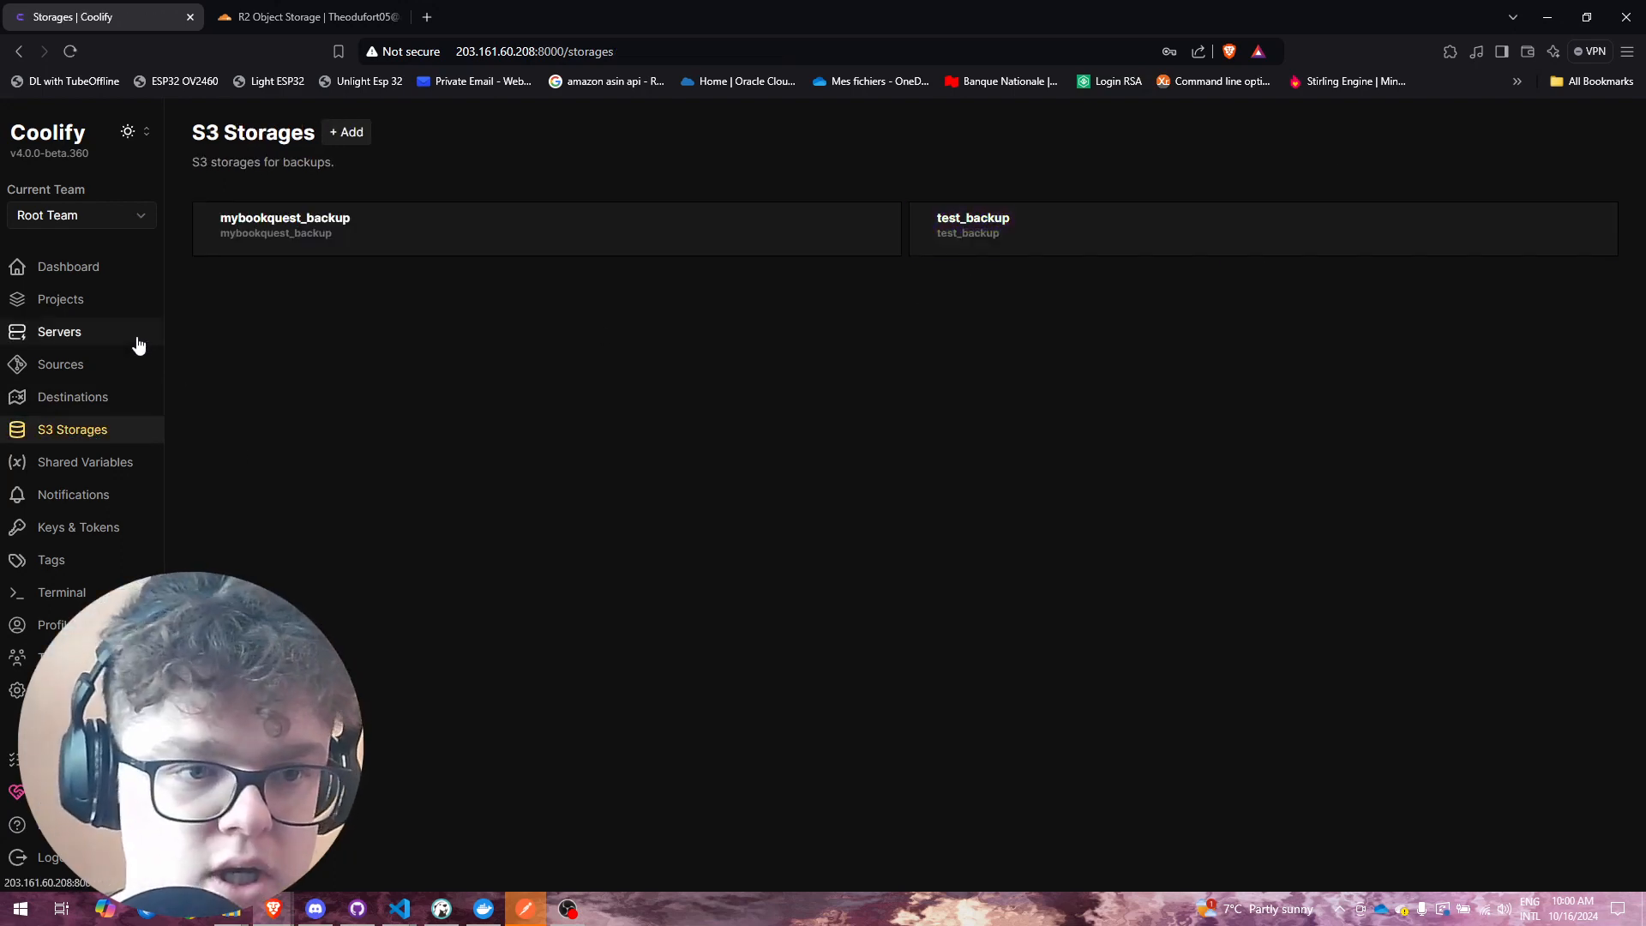
Step: Open the supabase-main service from Projects and go to its Supabase Db backups
left_click(126, 313)
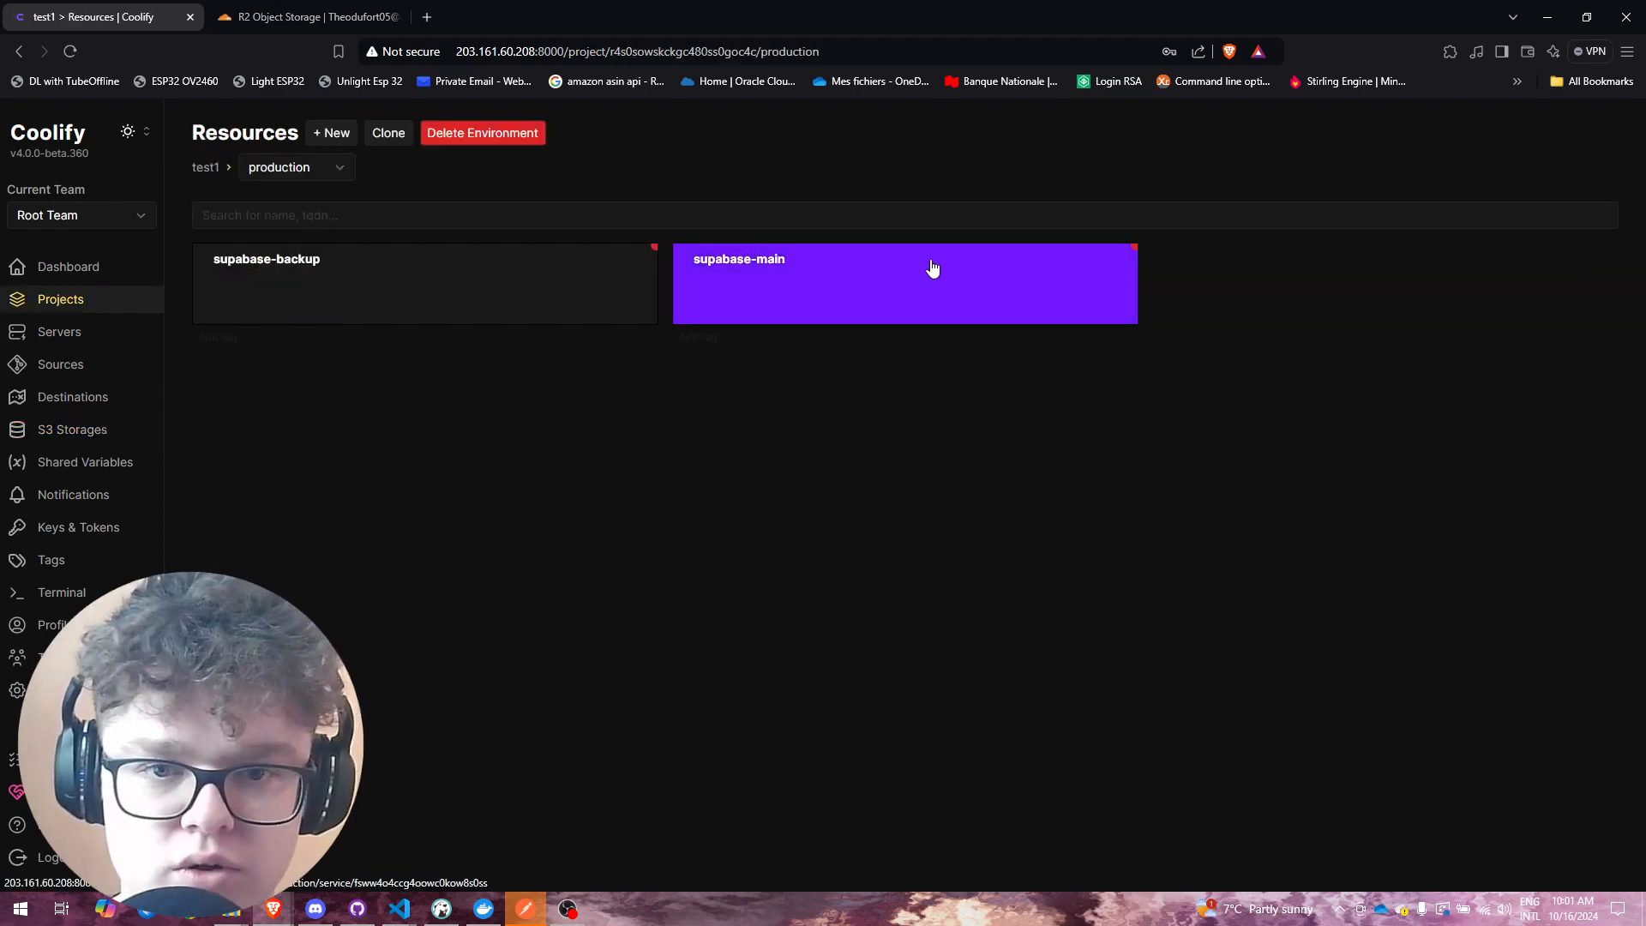
left_click(797, 290)
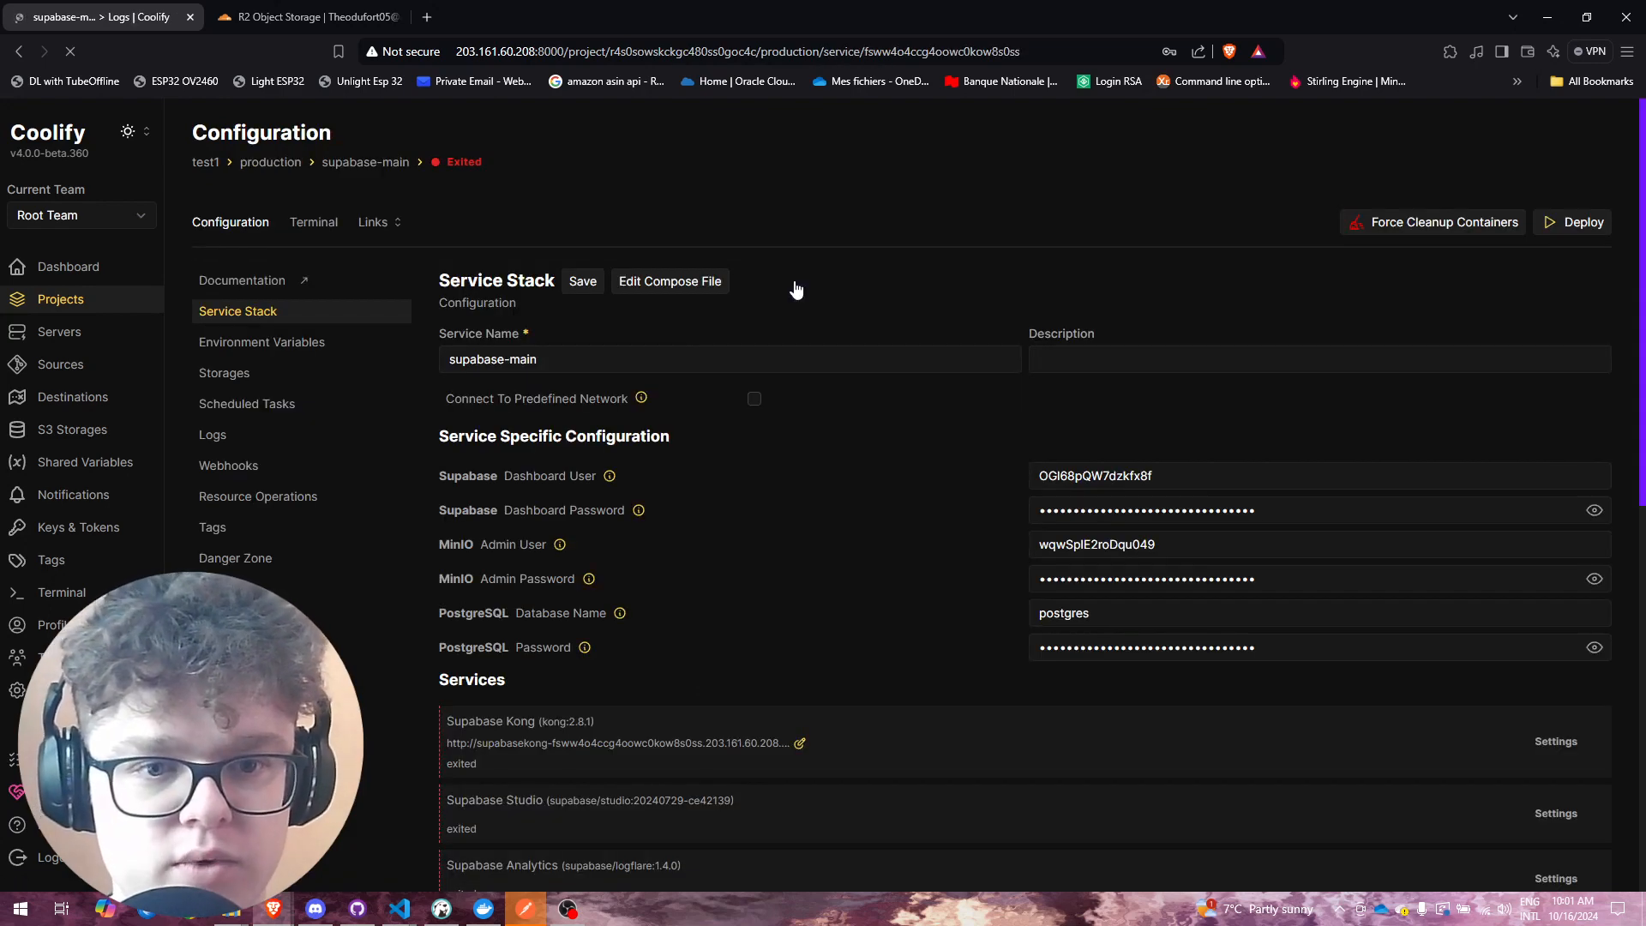
scroll(686, 549, "down", 8)
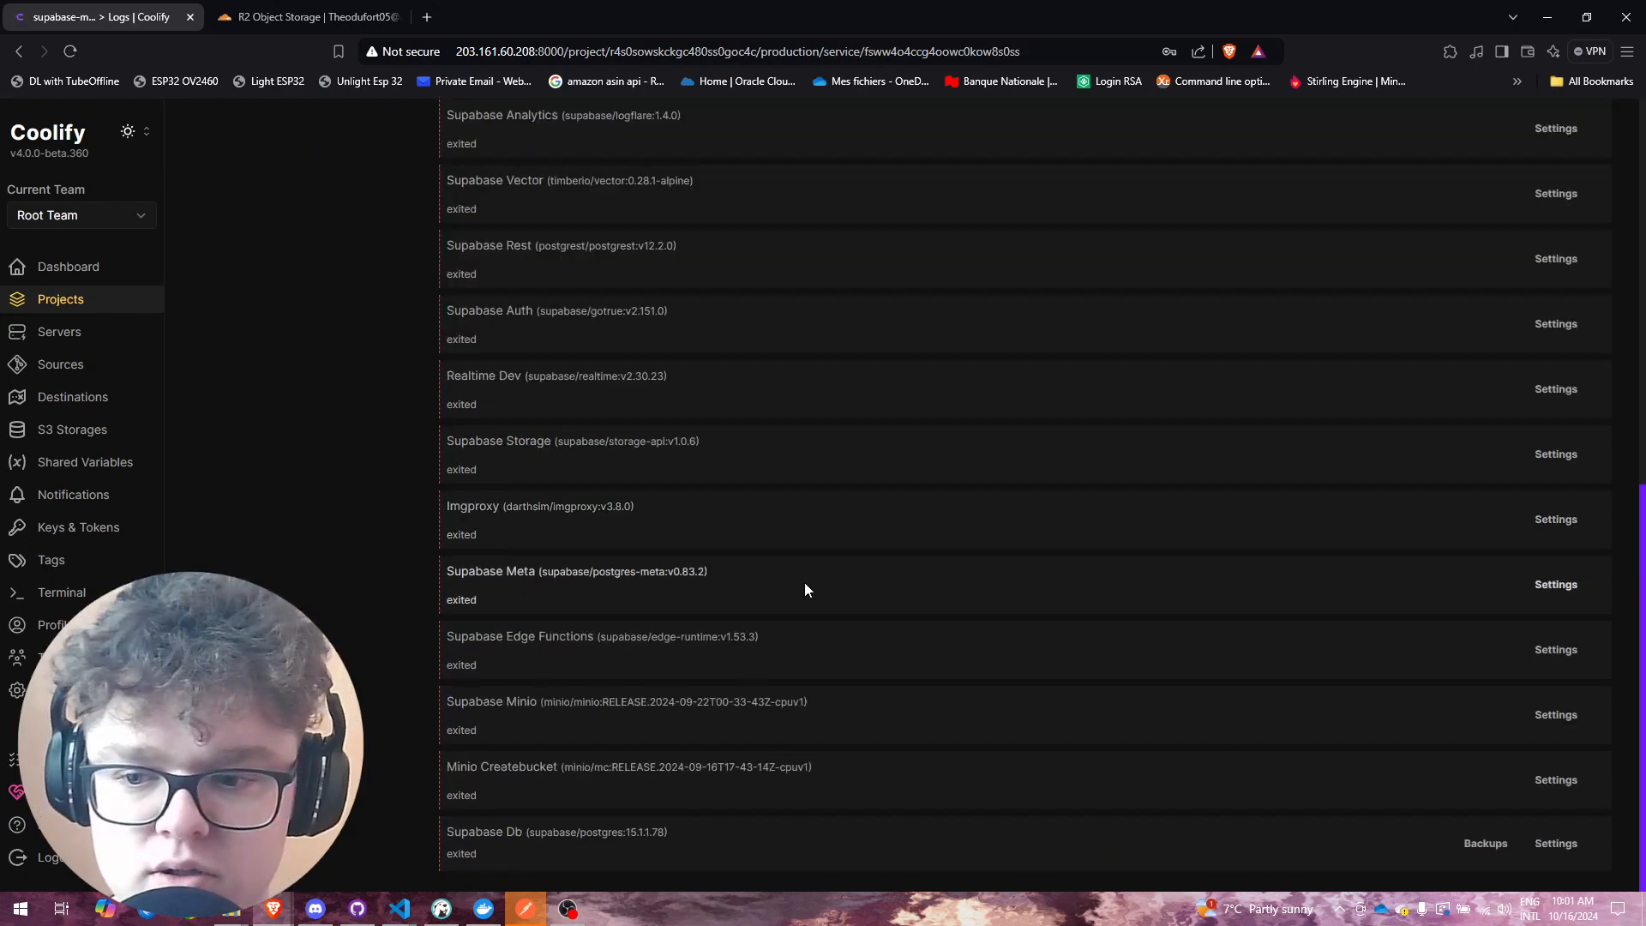
scroll(686, 600, "up", 2)
scroll(677, 575, "up", 6)
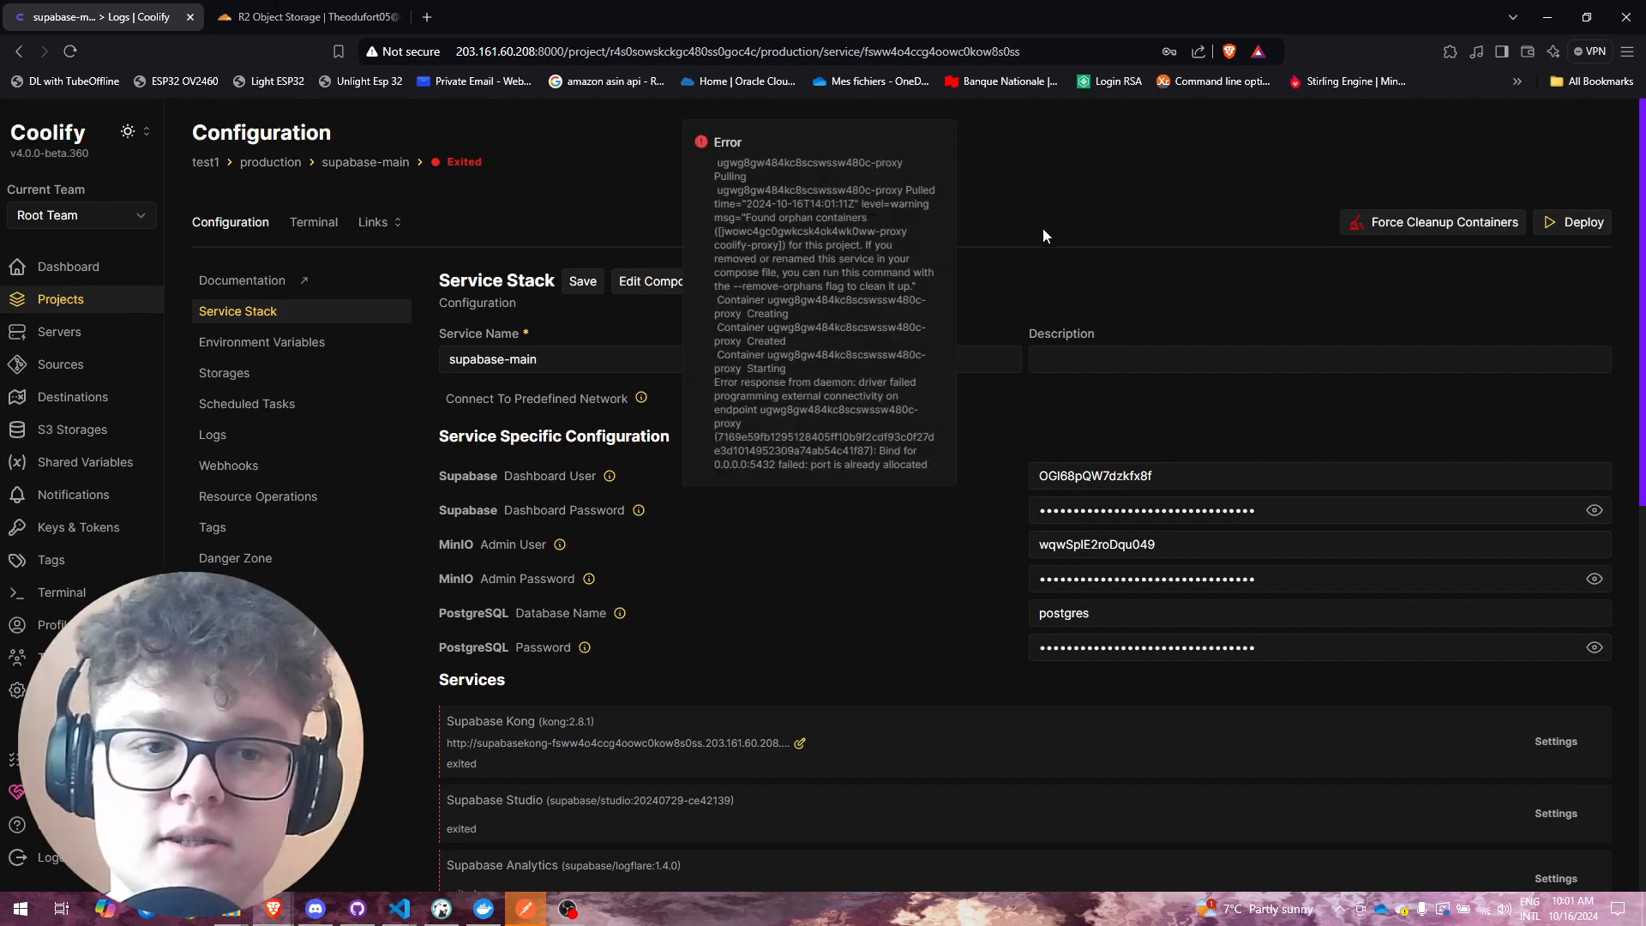
scroll(1217, 382, "down", 8)
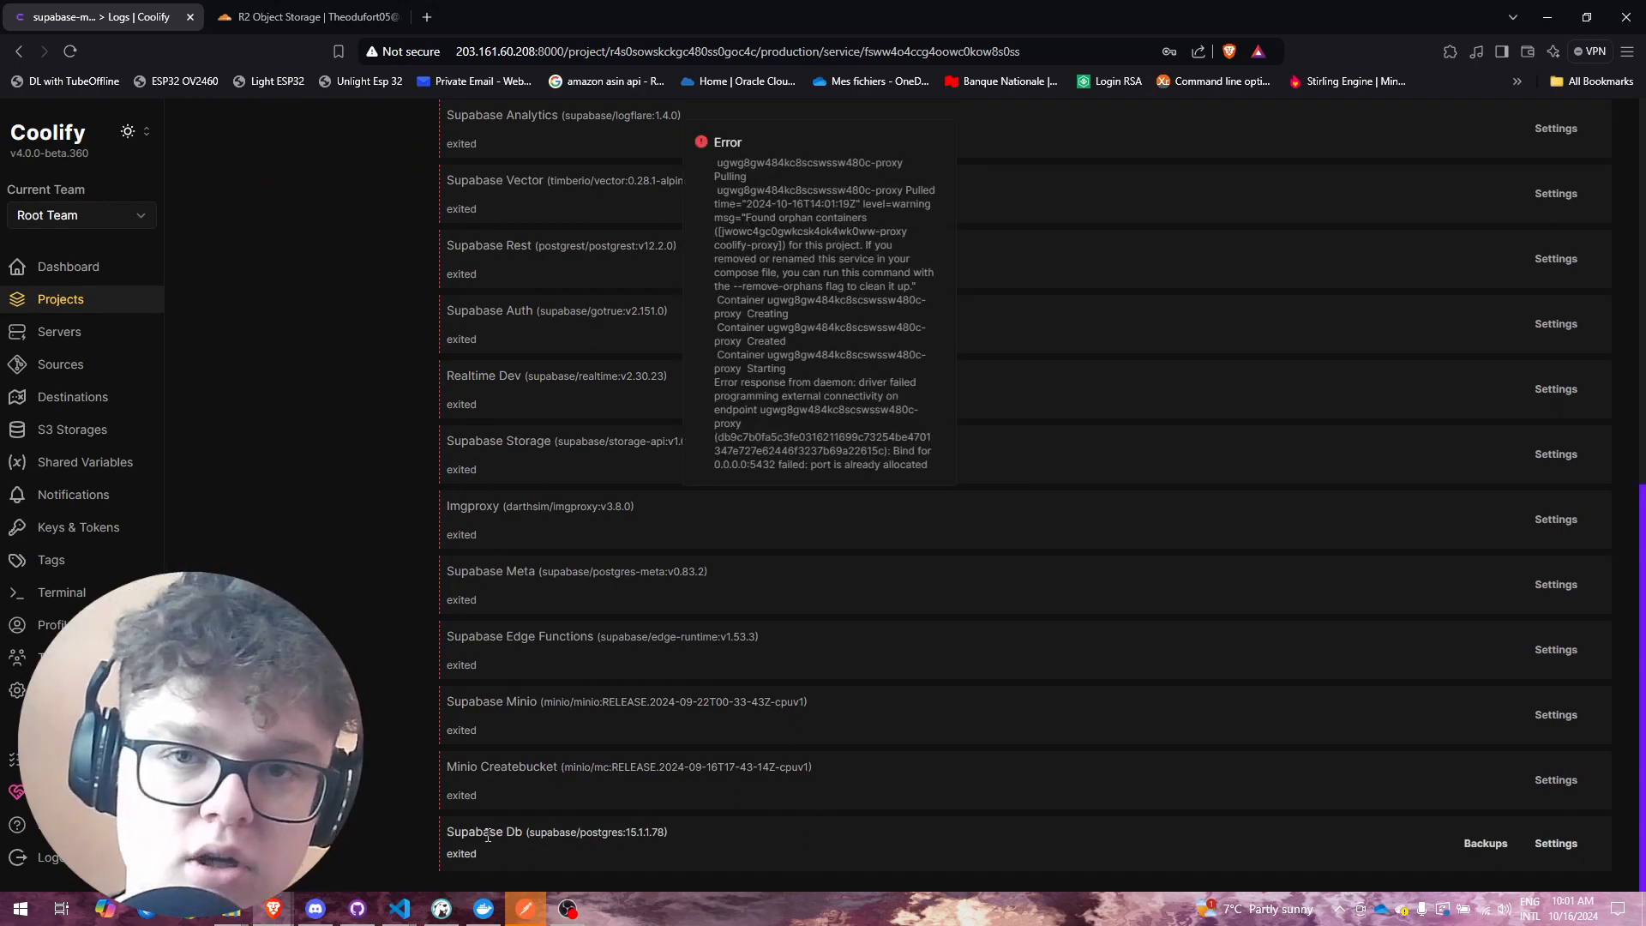
left_click(1484, 845)
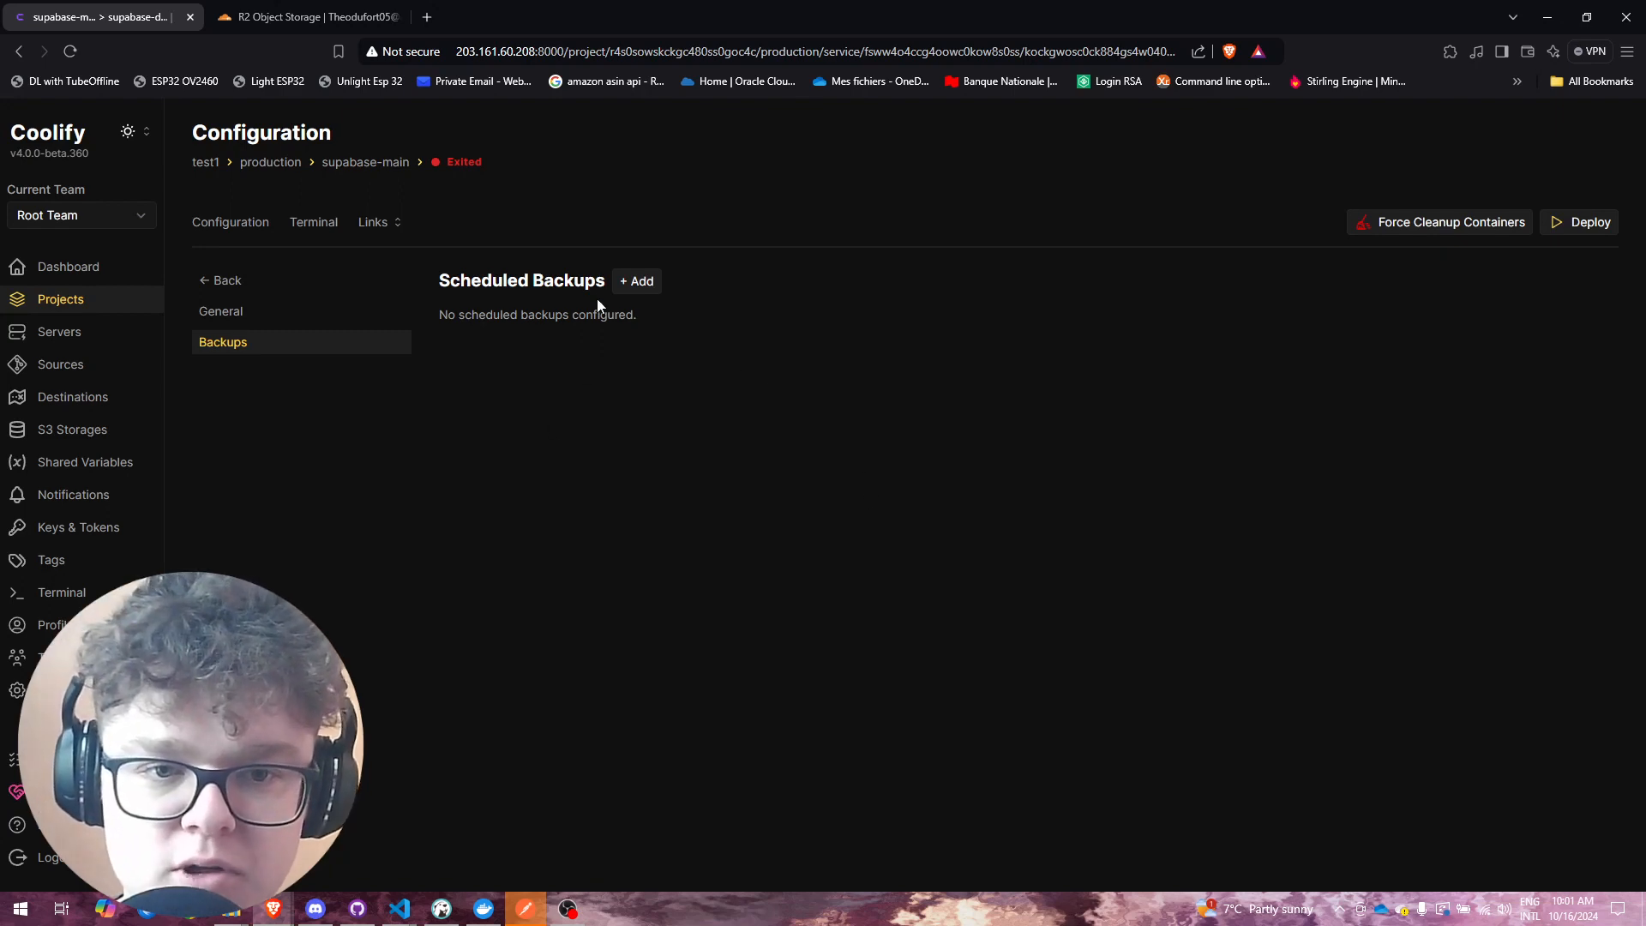
Step: Create a 'daily' scheduled backup with Save to S3 enabled using the test_backup storage
left_click(617, 282)
left_click(698, 490)
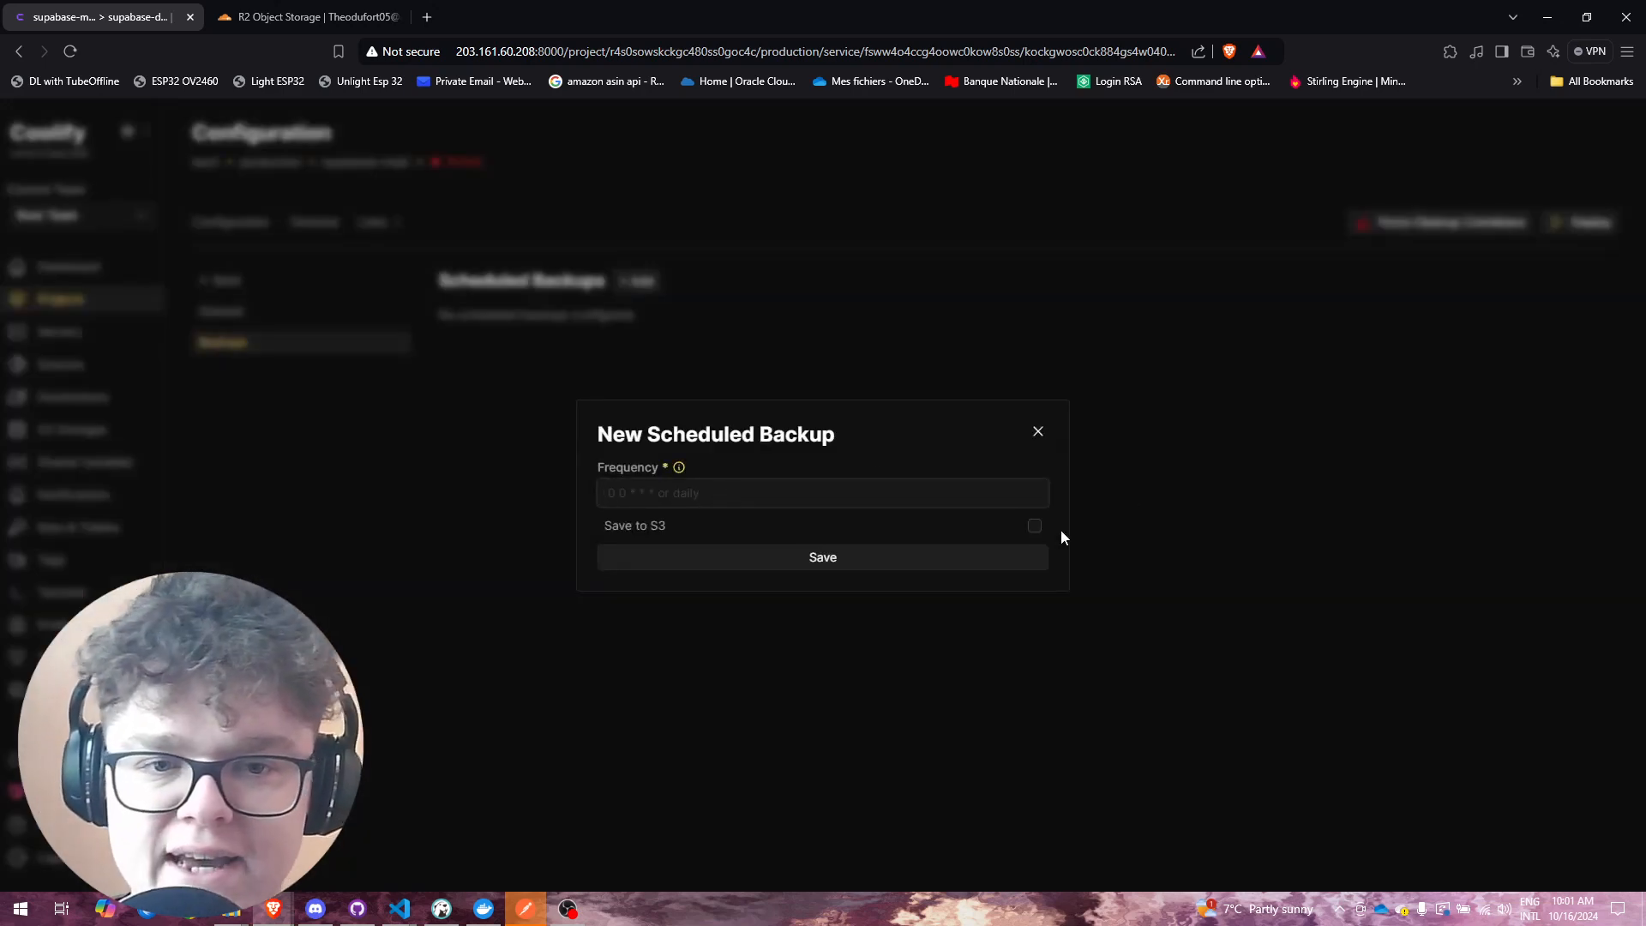
type("daily")
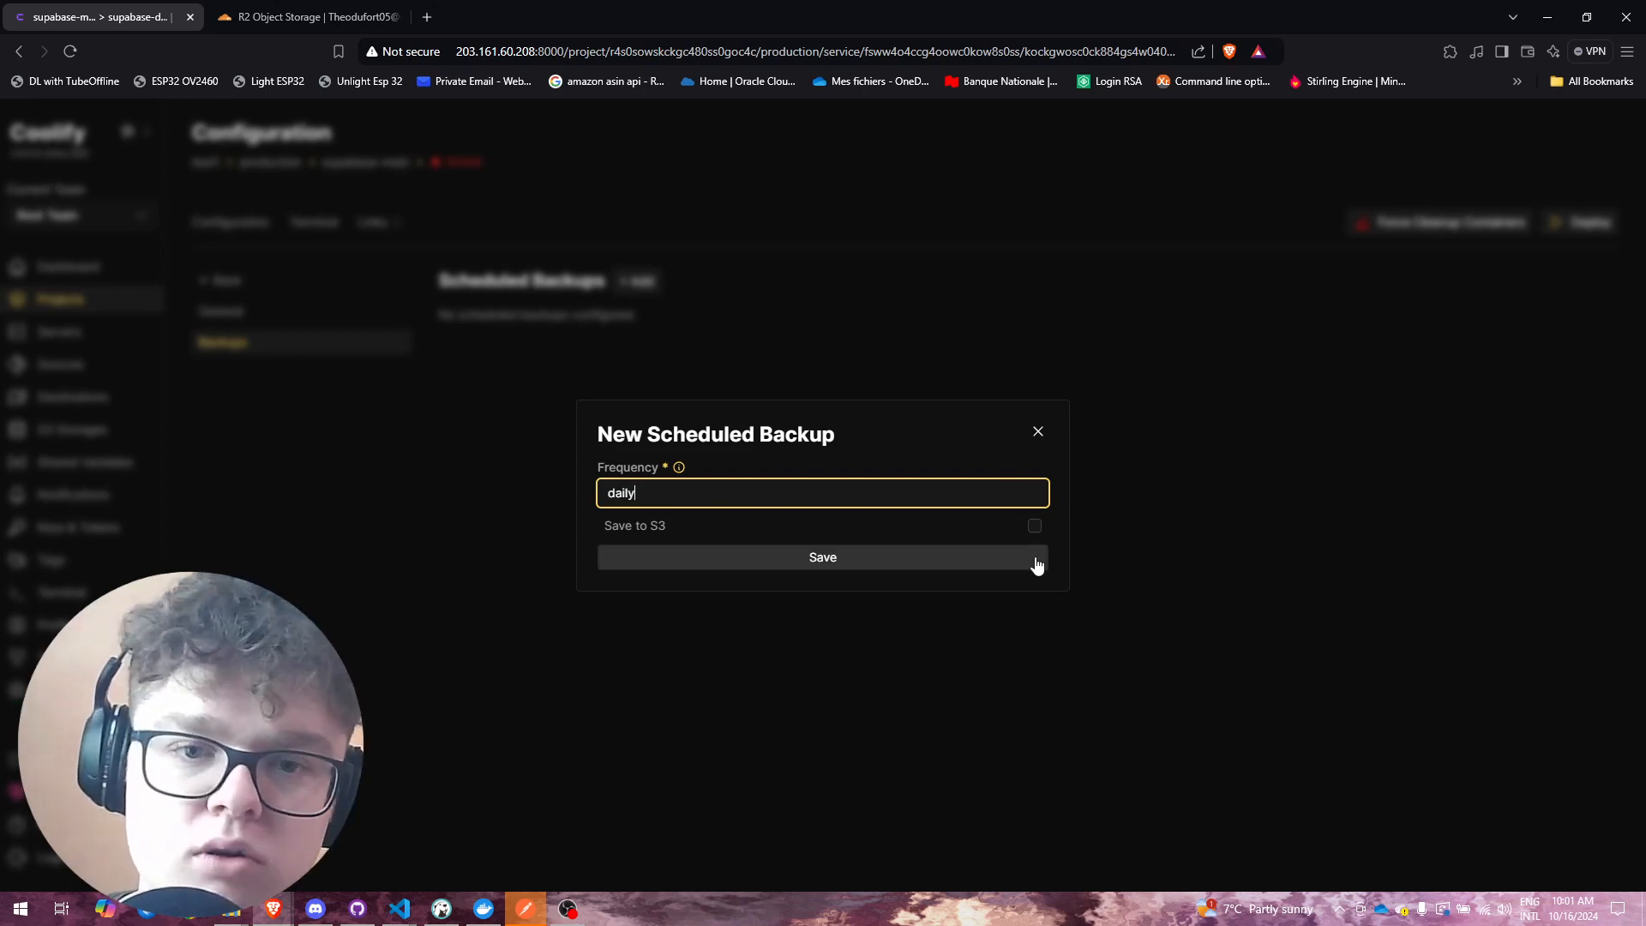
left_click(1035, 527)
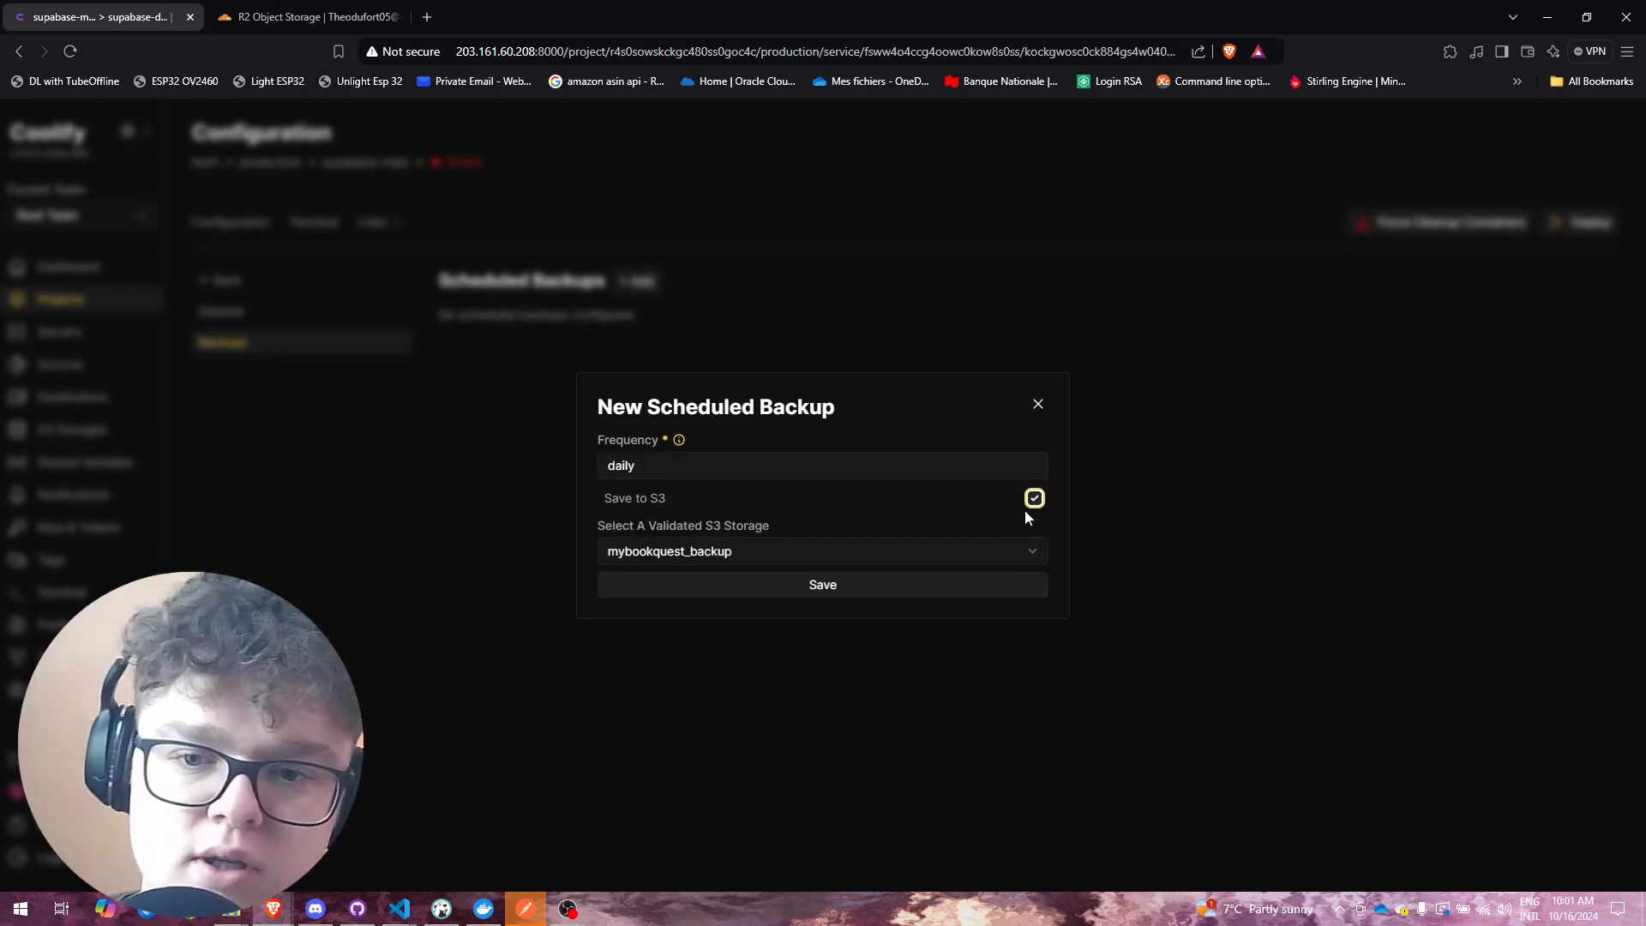
left_click(1020, 551)
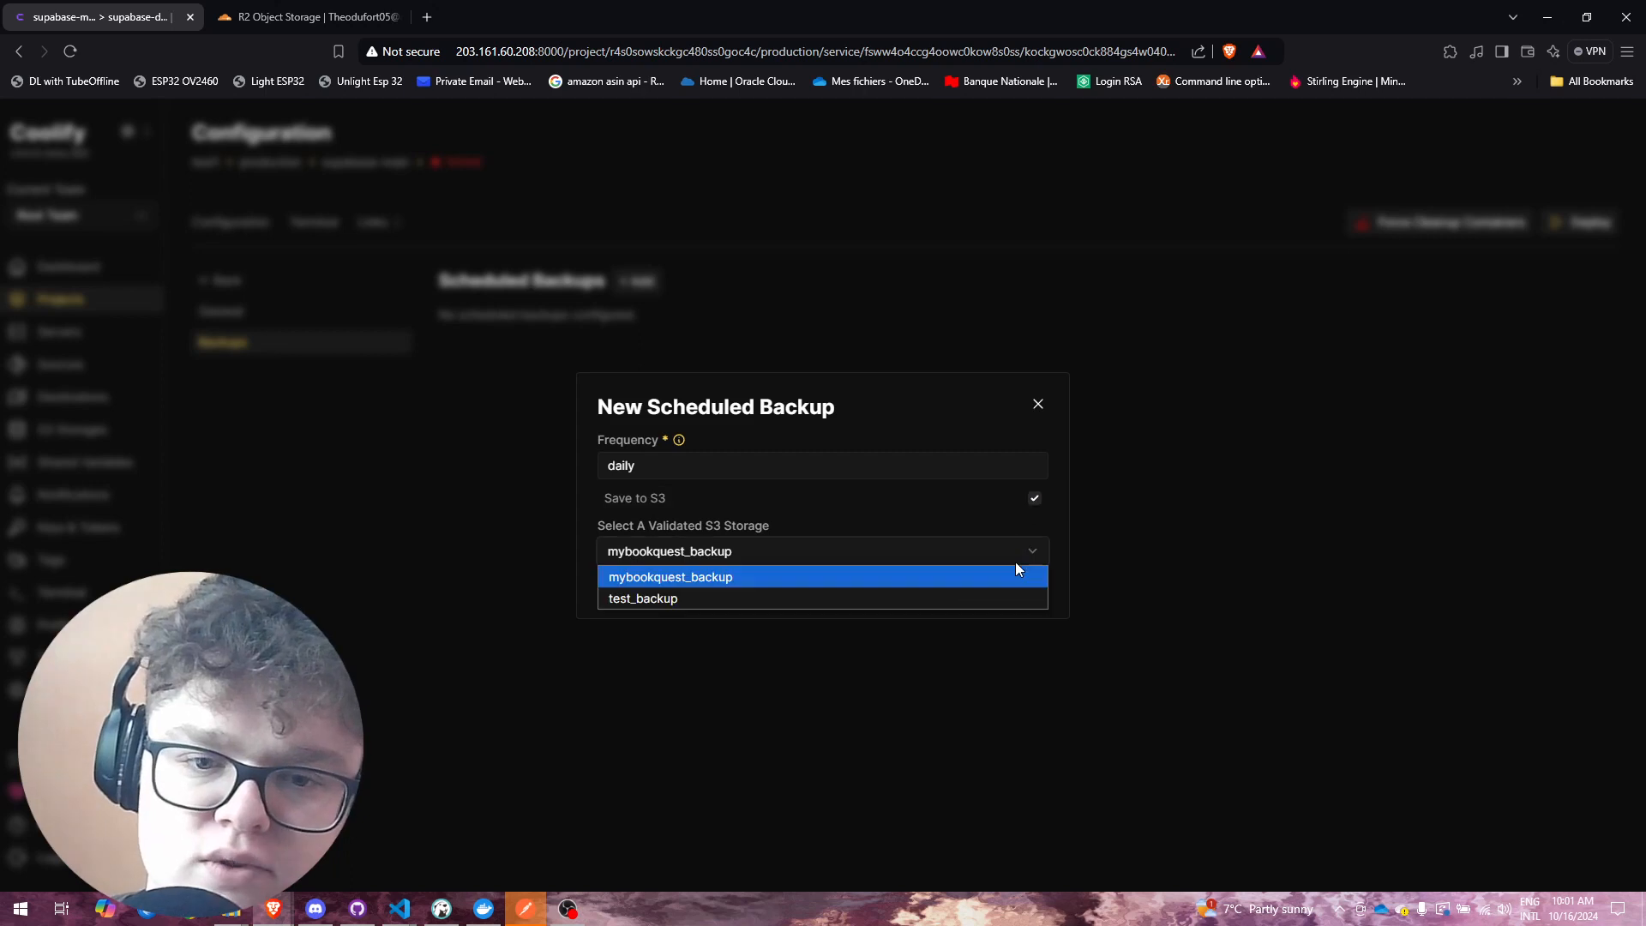
left_click(903, 598)
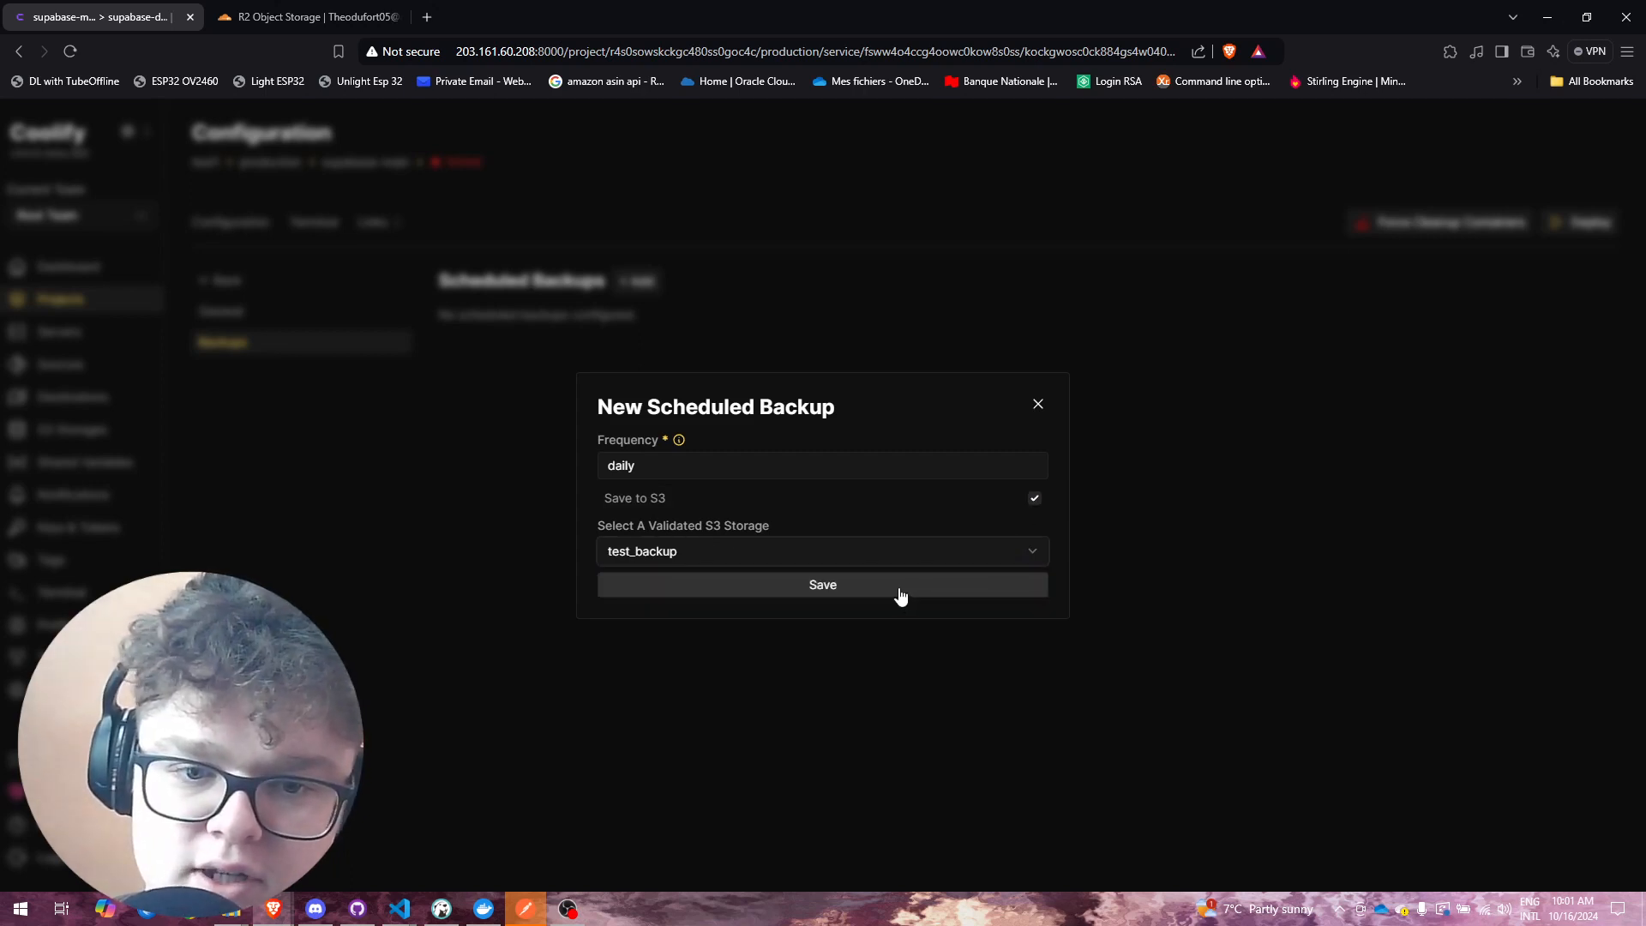
left_click(900, 595)
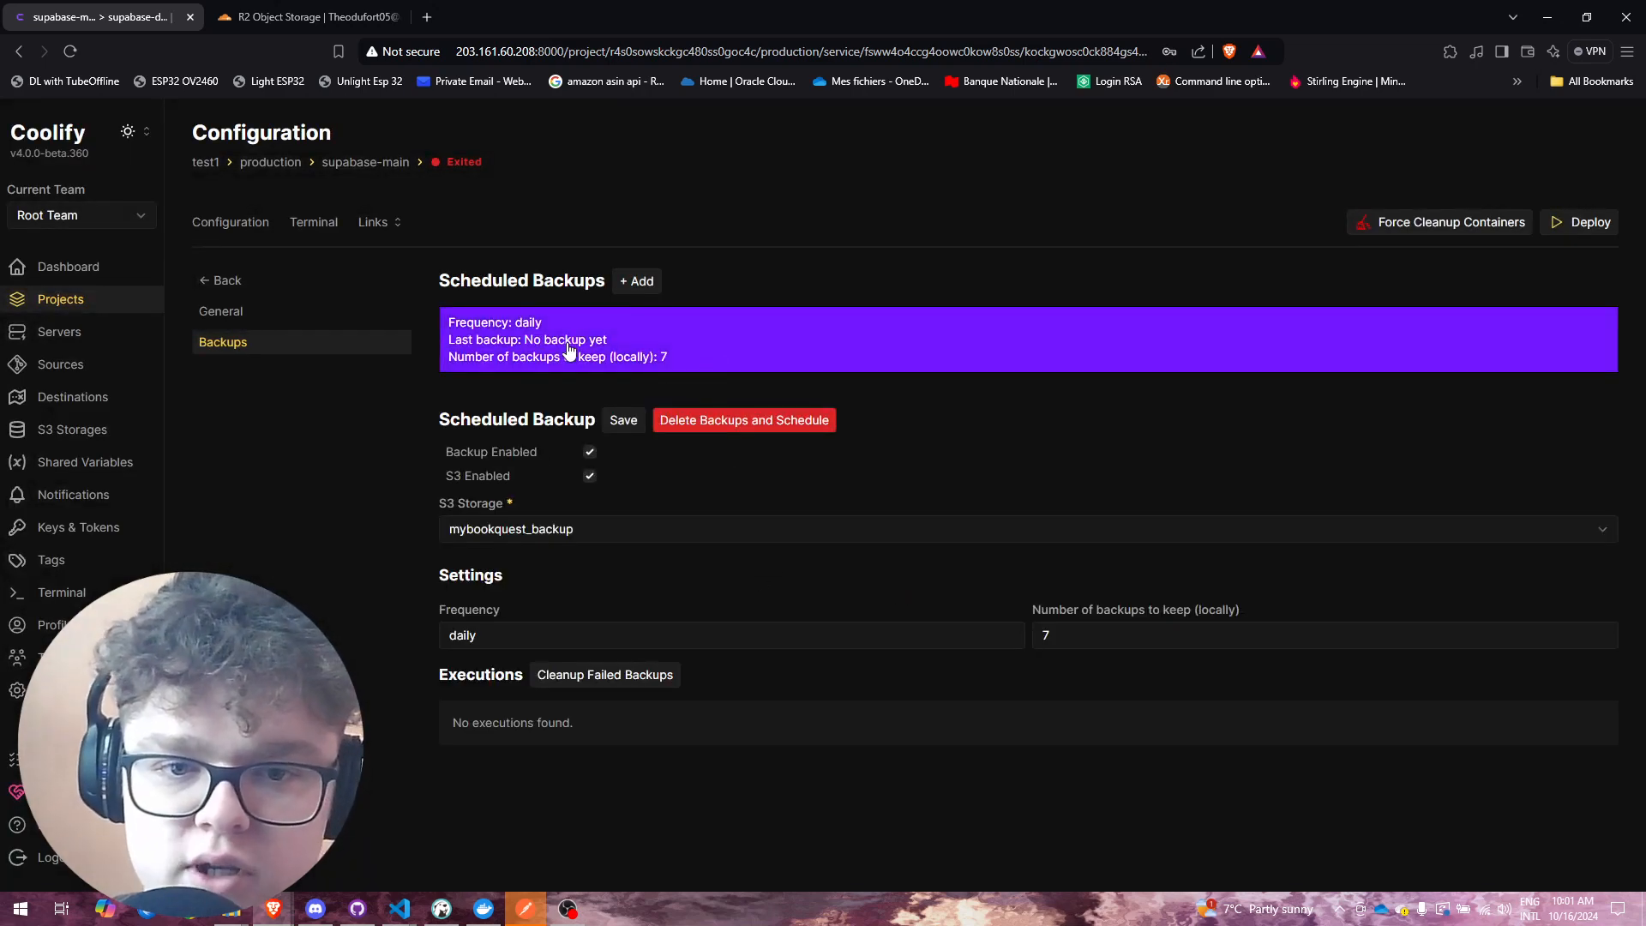
Step: Point the daily backup's S3 storage to test_backup and save the settings
left_click(623, 420)
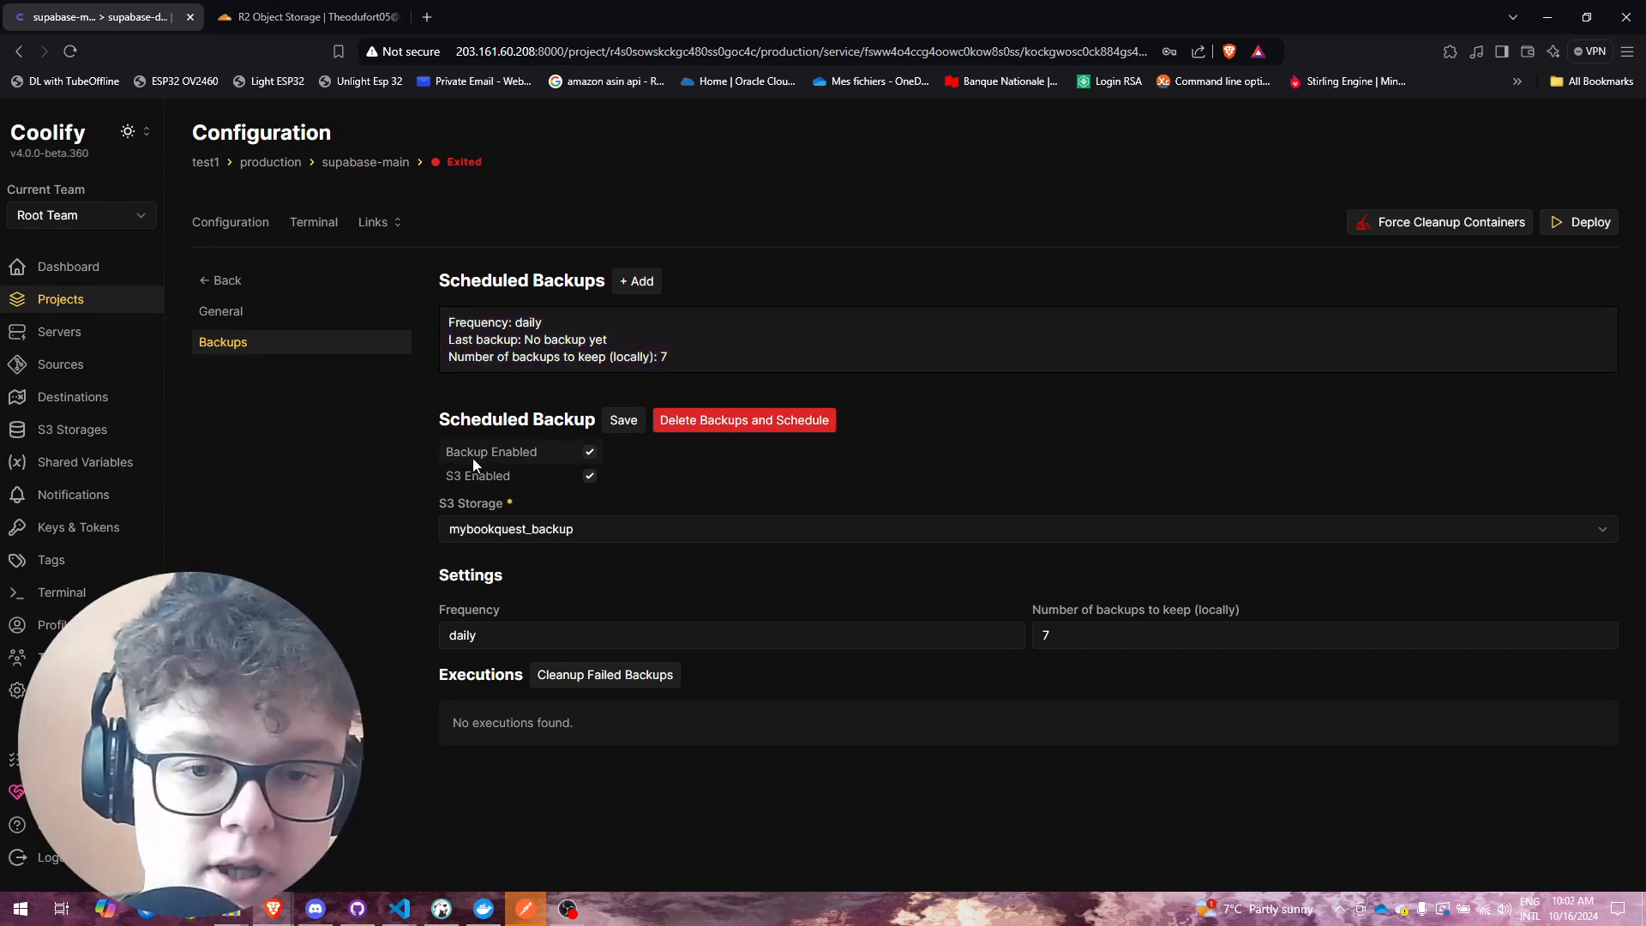
left_click(579, 526)
left_click(548, 587)
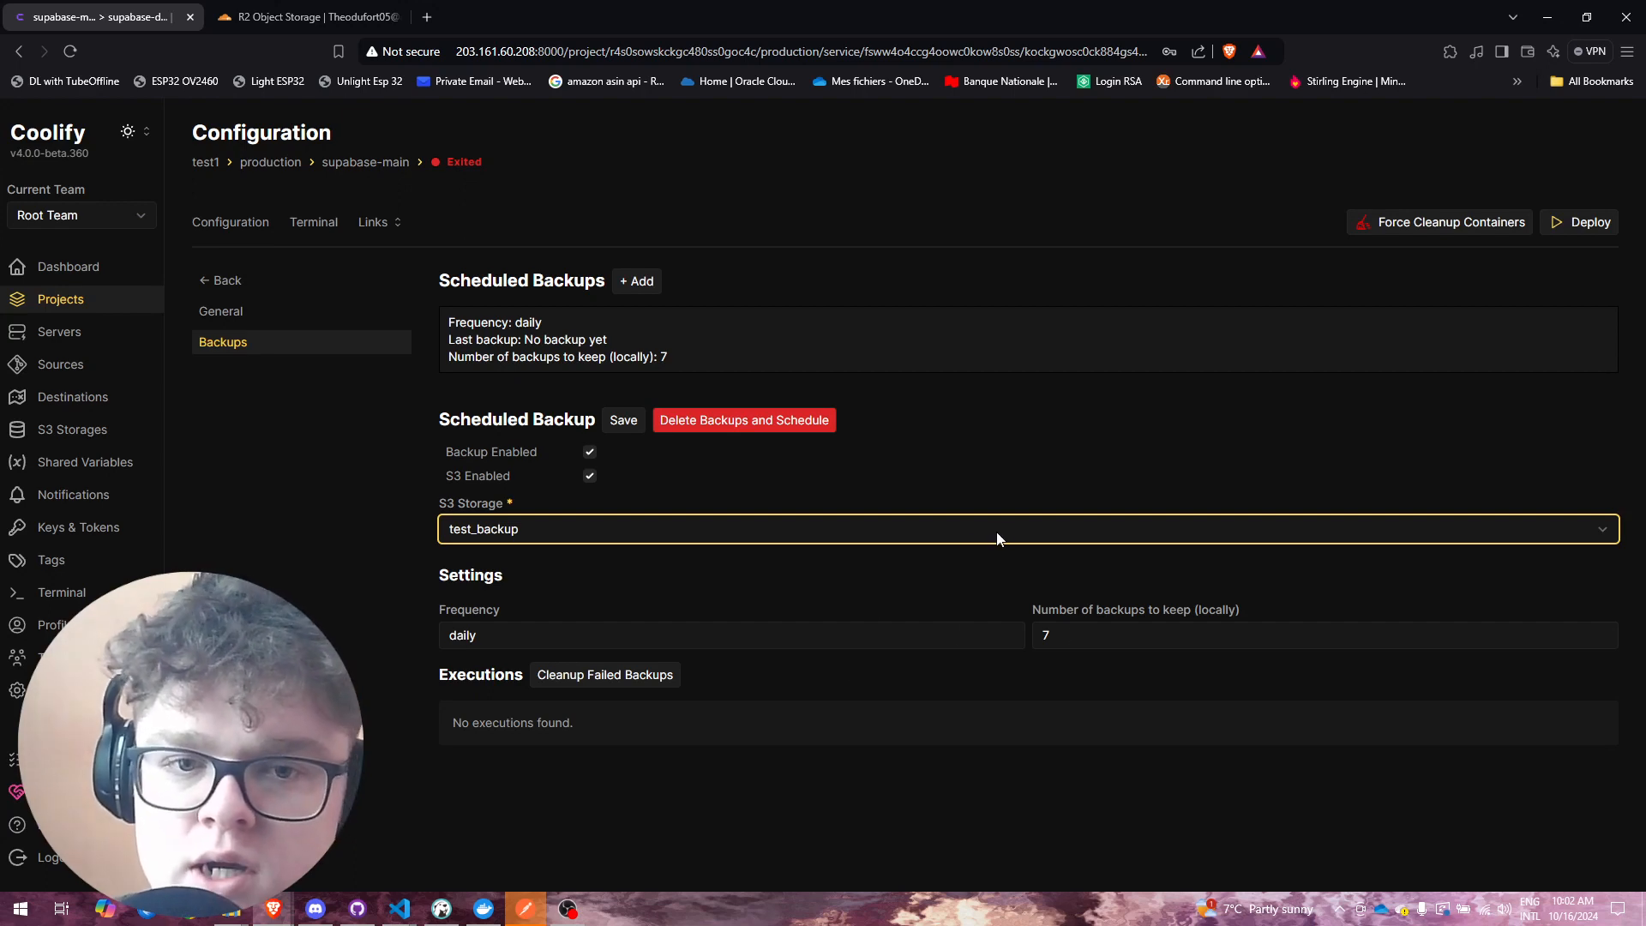
left_click(623, 419)
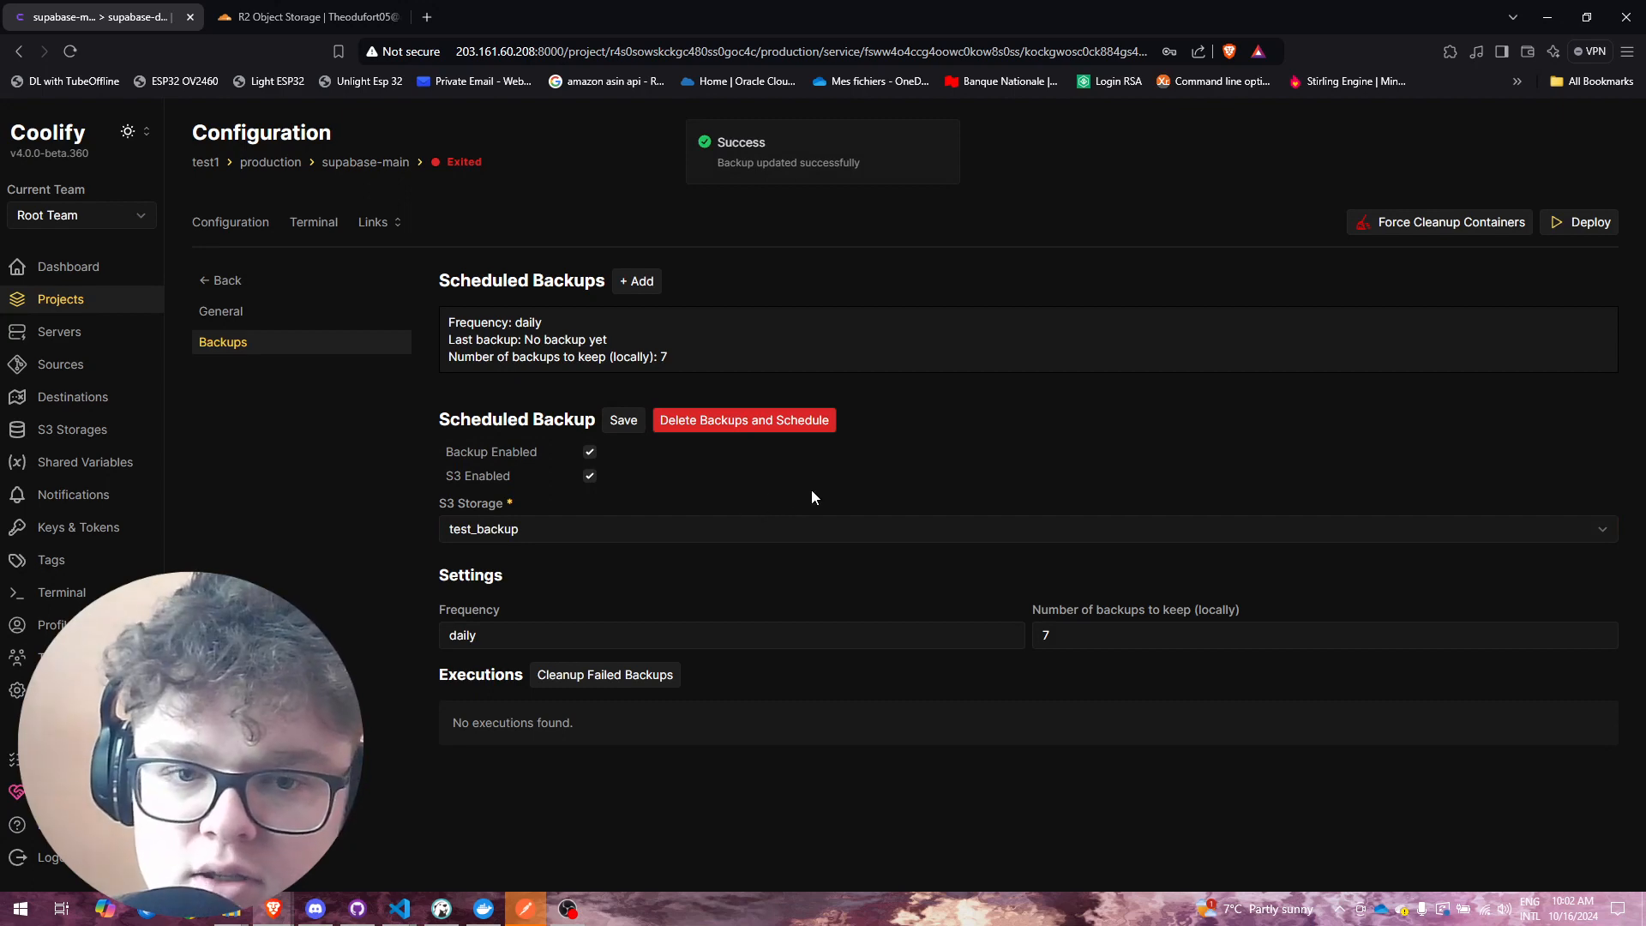
left_click(623, 420)
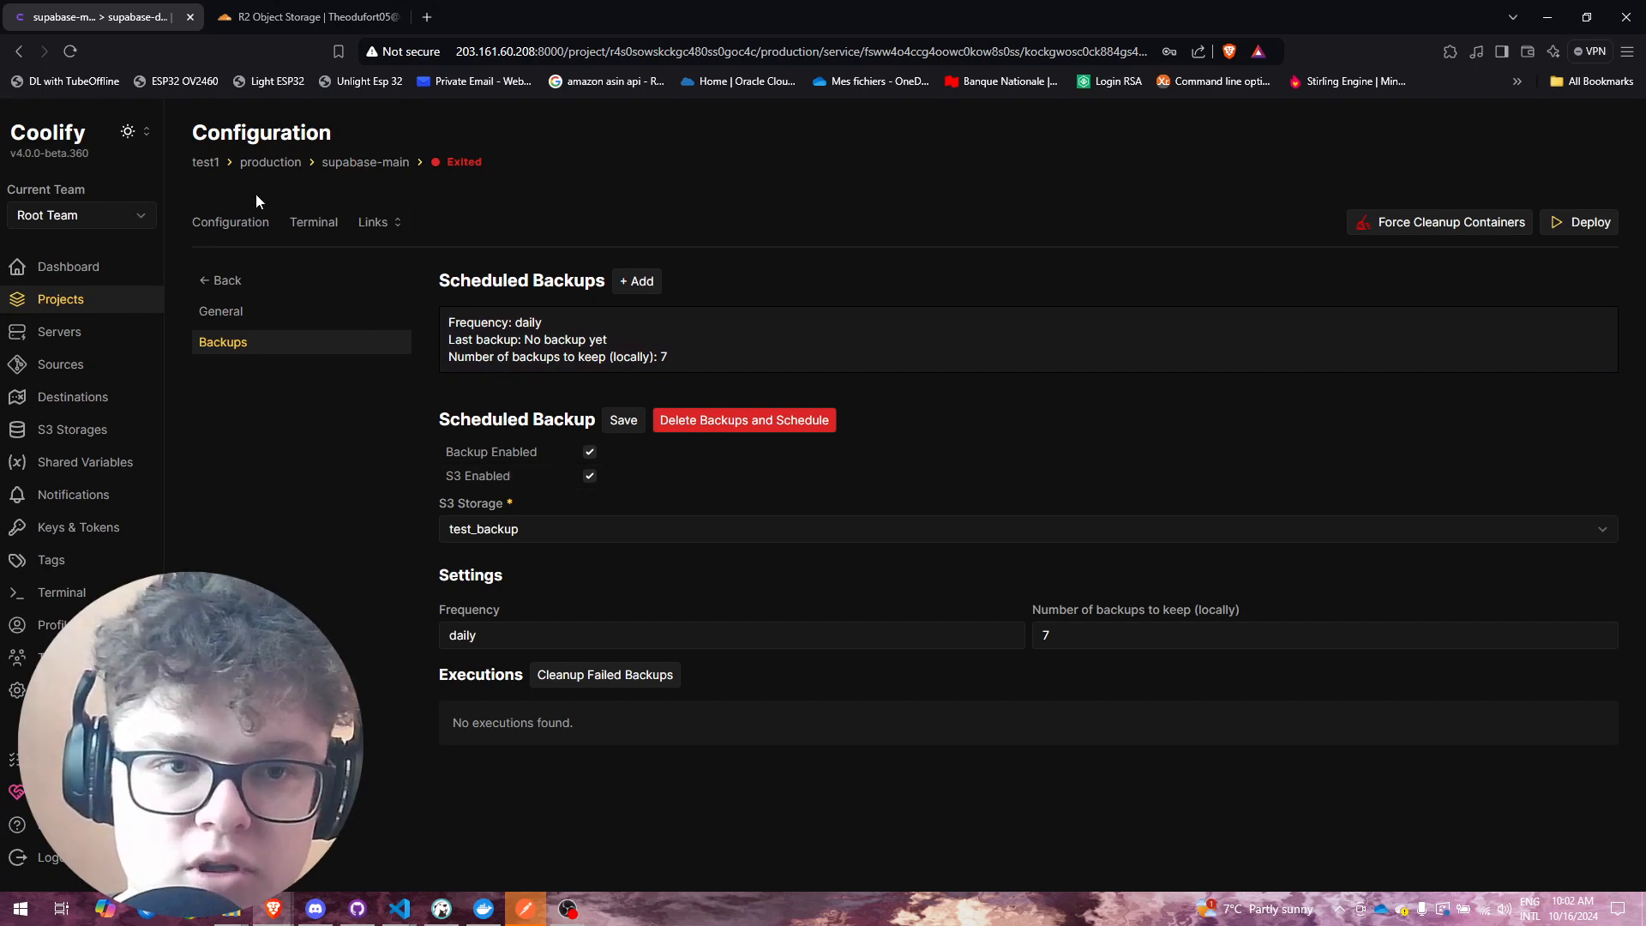
Step: Open the supabase service in the MyBookQuest project
left_click(206, 163)
left_click(103, 305)
left_click(378, 283)
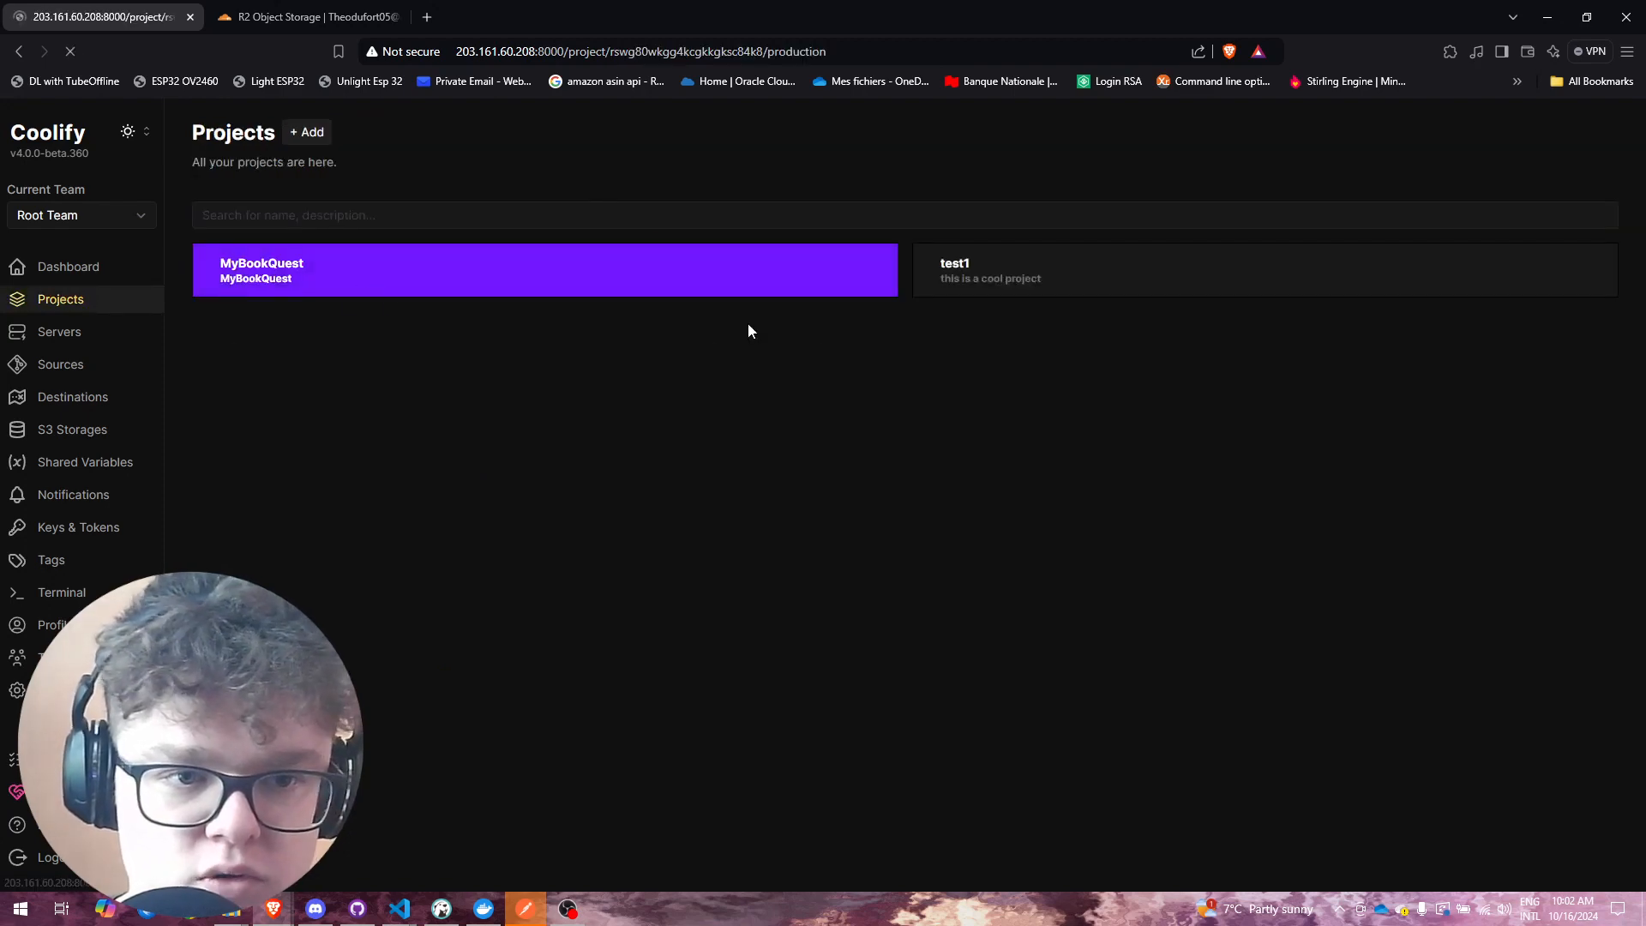
left_click(1007, 313)
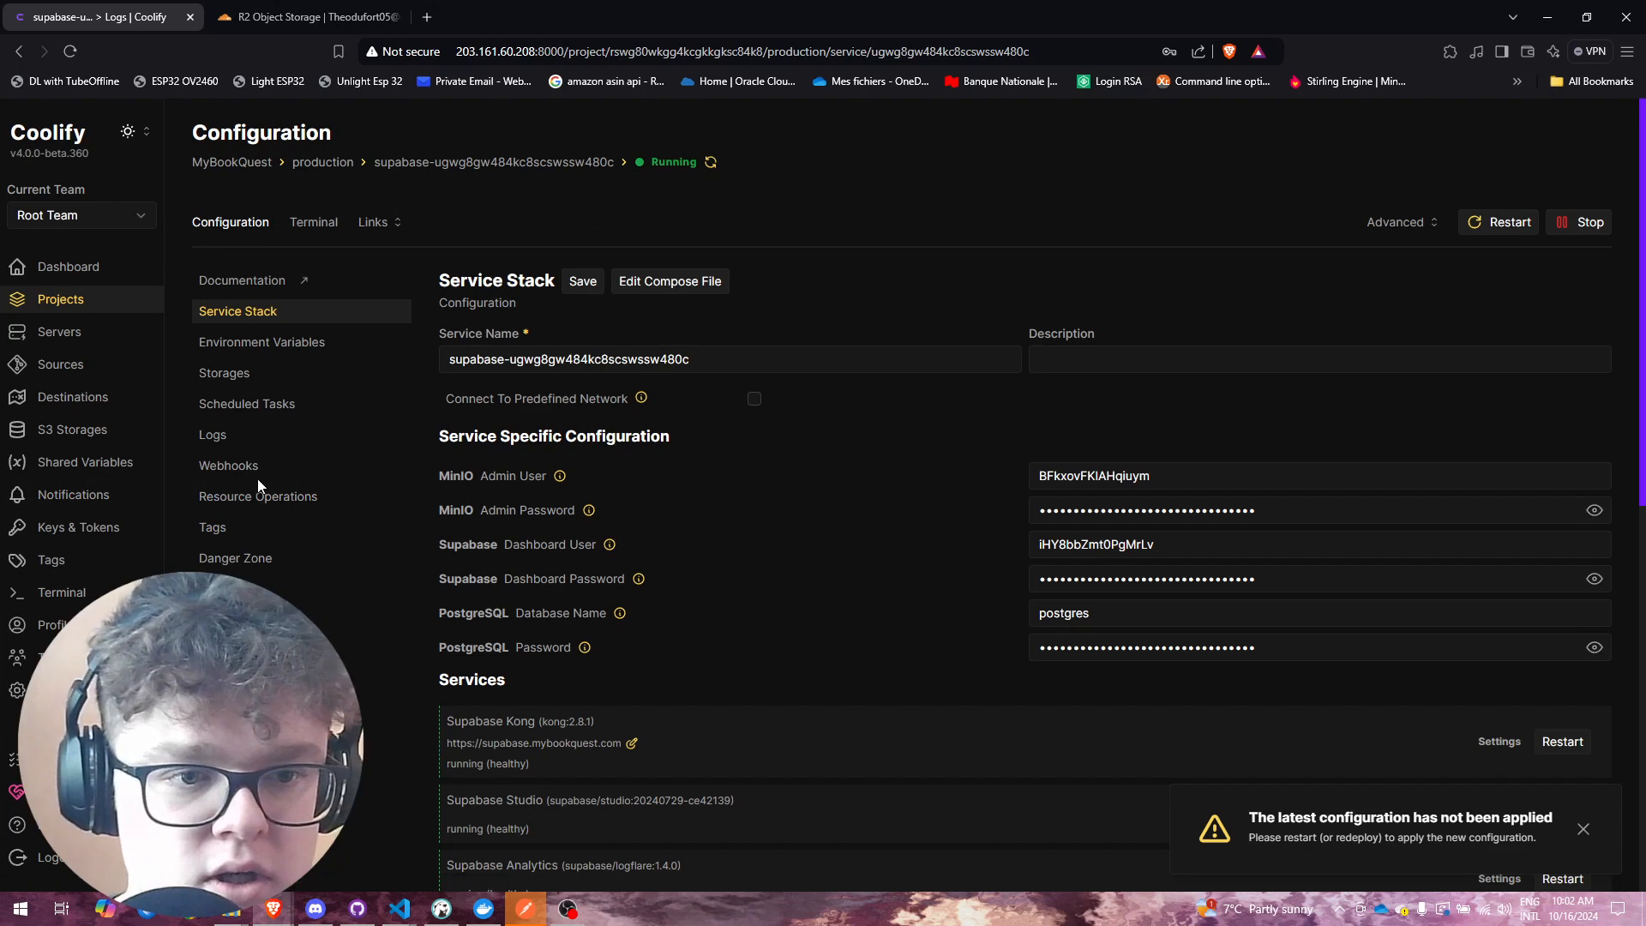
scroll(708, 464, "down", 9)
Step: Open the Supabase Db daily backup showing its successful 234.664 MB S3 execution
left_click(1583, 829)
left_click(1417, 843)
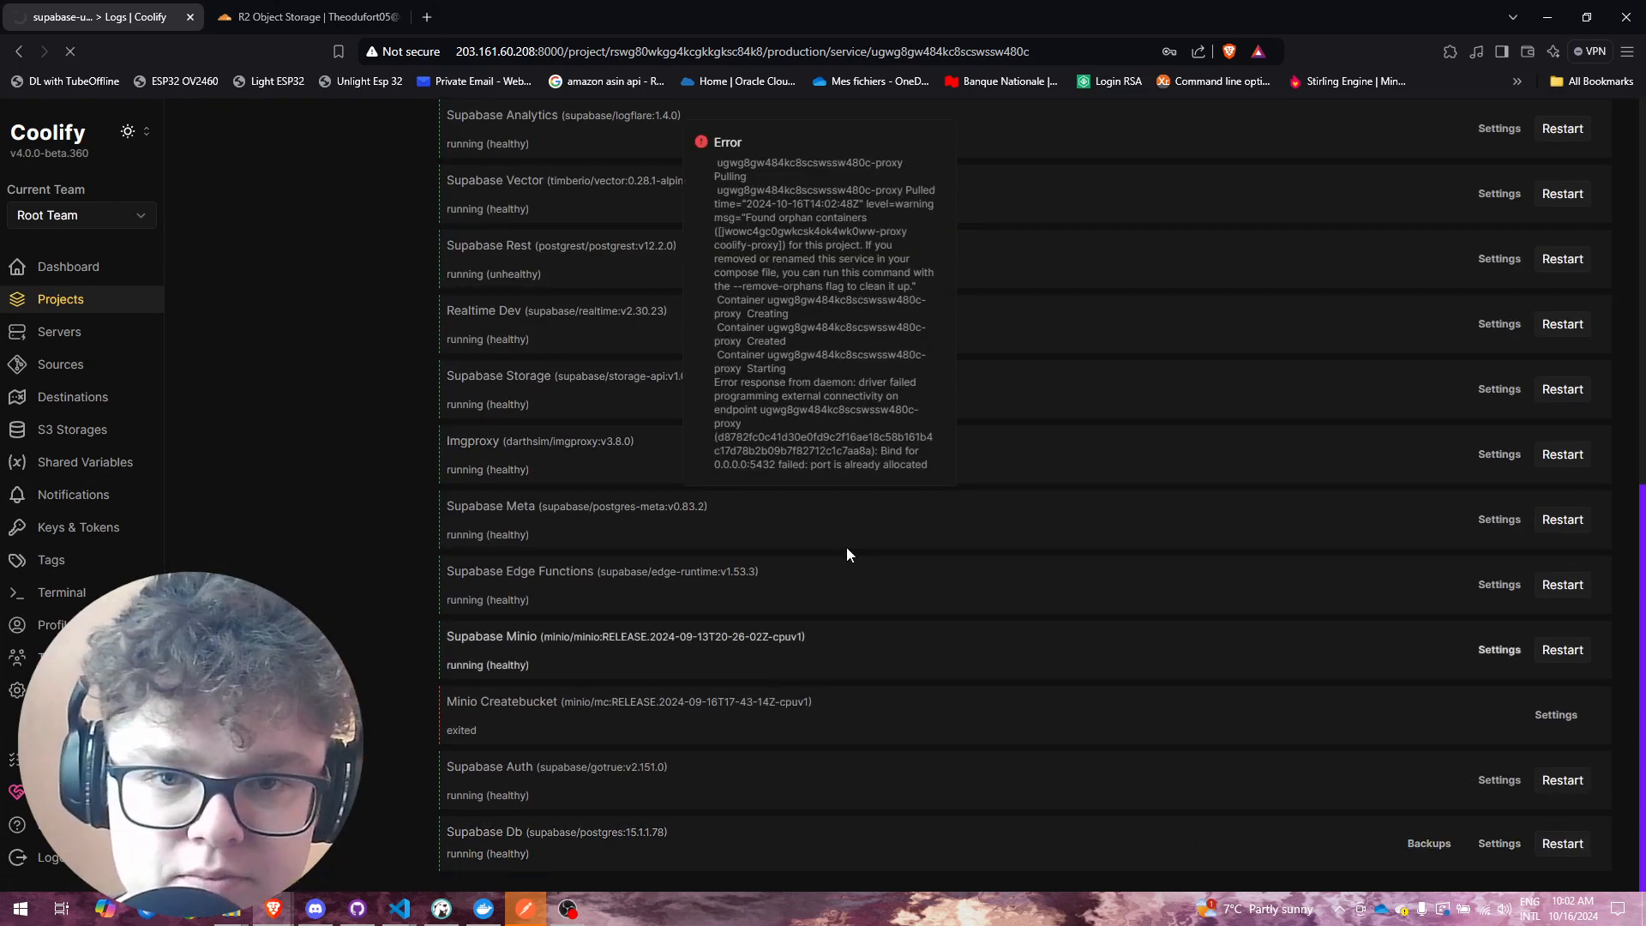
left_click(937, 143)
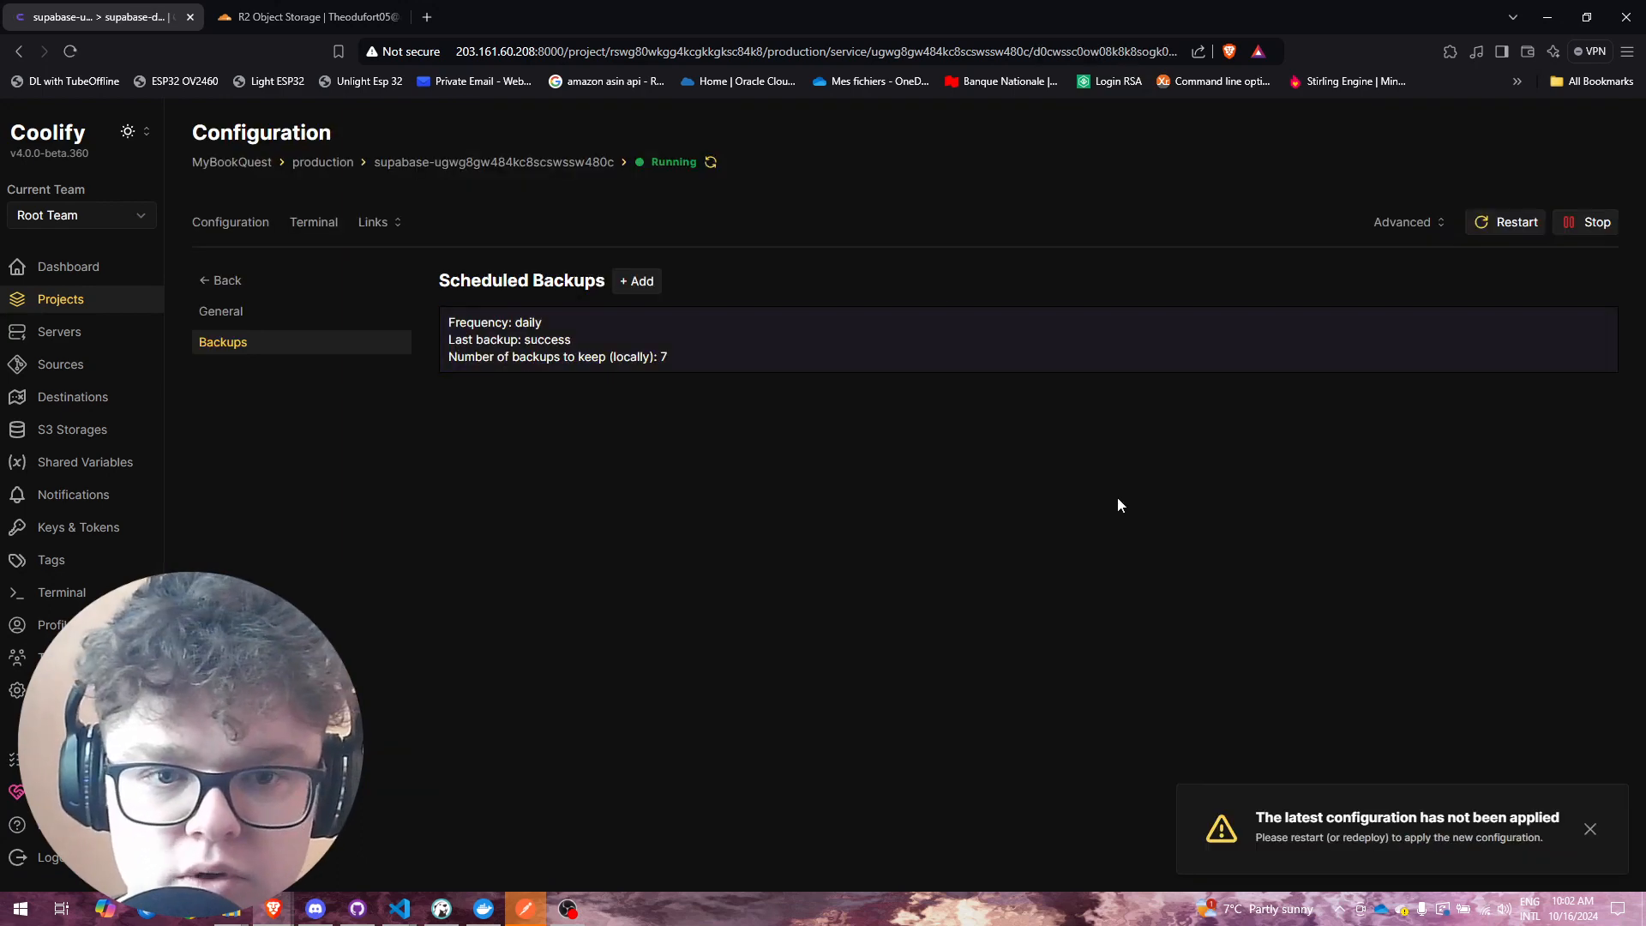
left_click(669, 356)
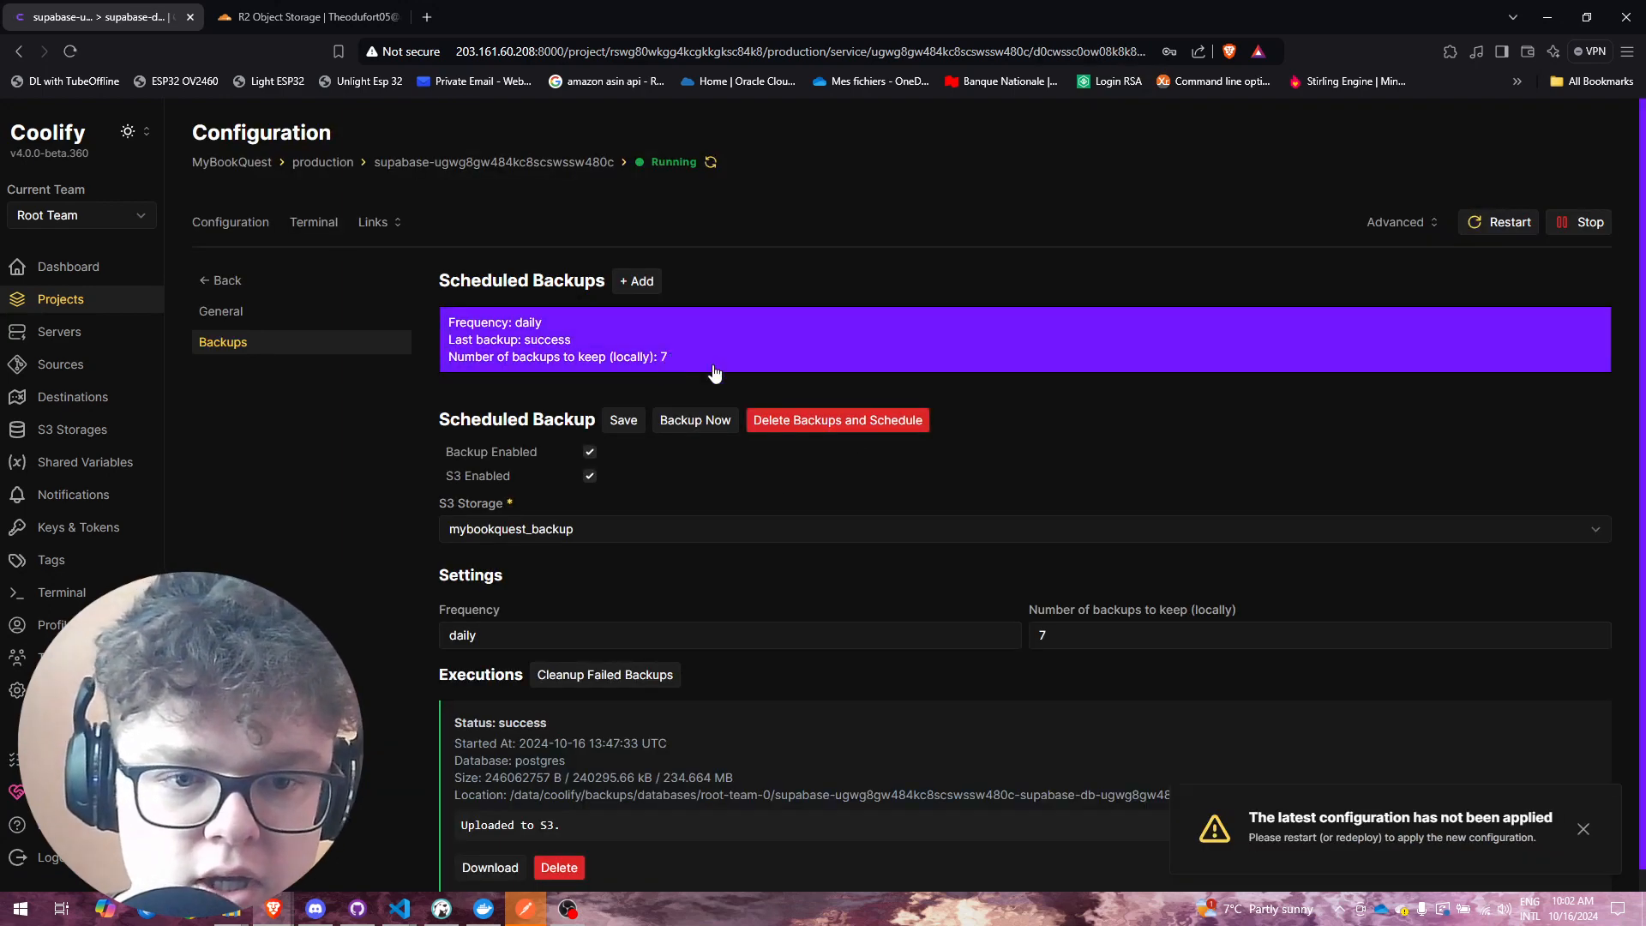
scroll(1201, 396, "down", 1)
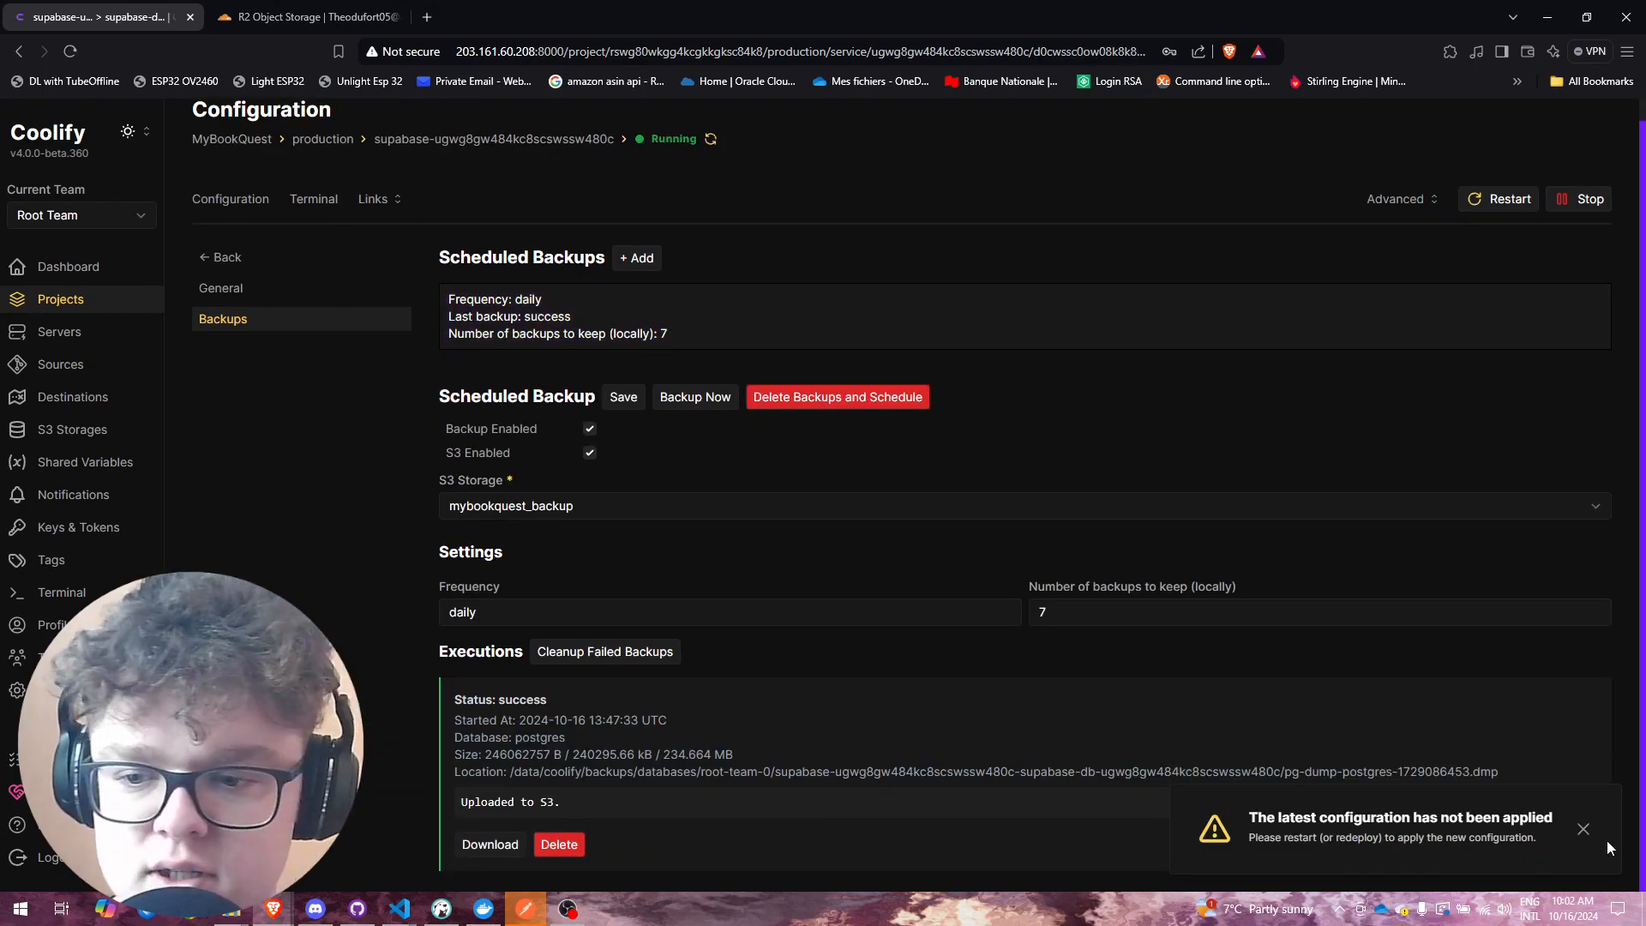
left_click(1582, 829)
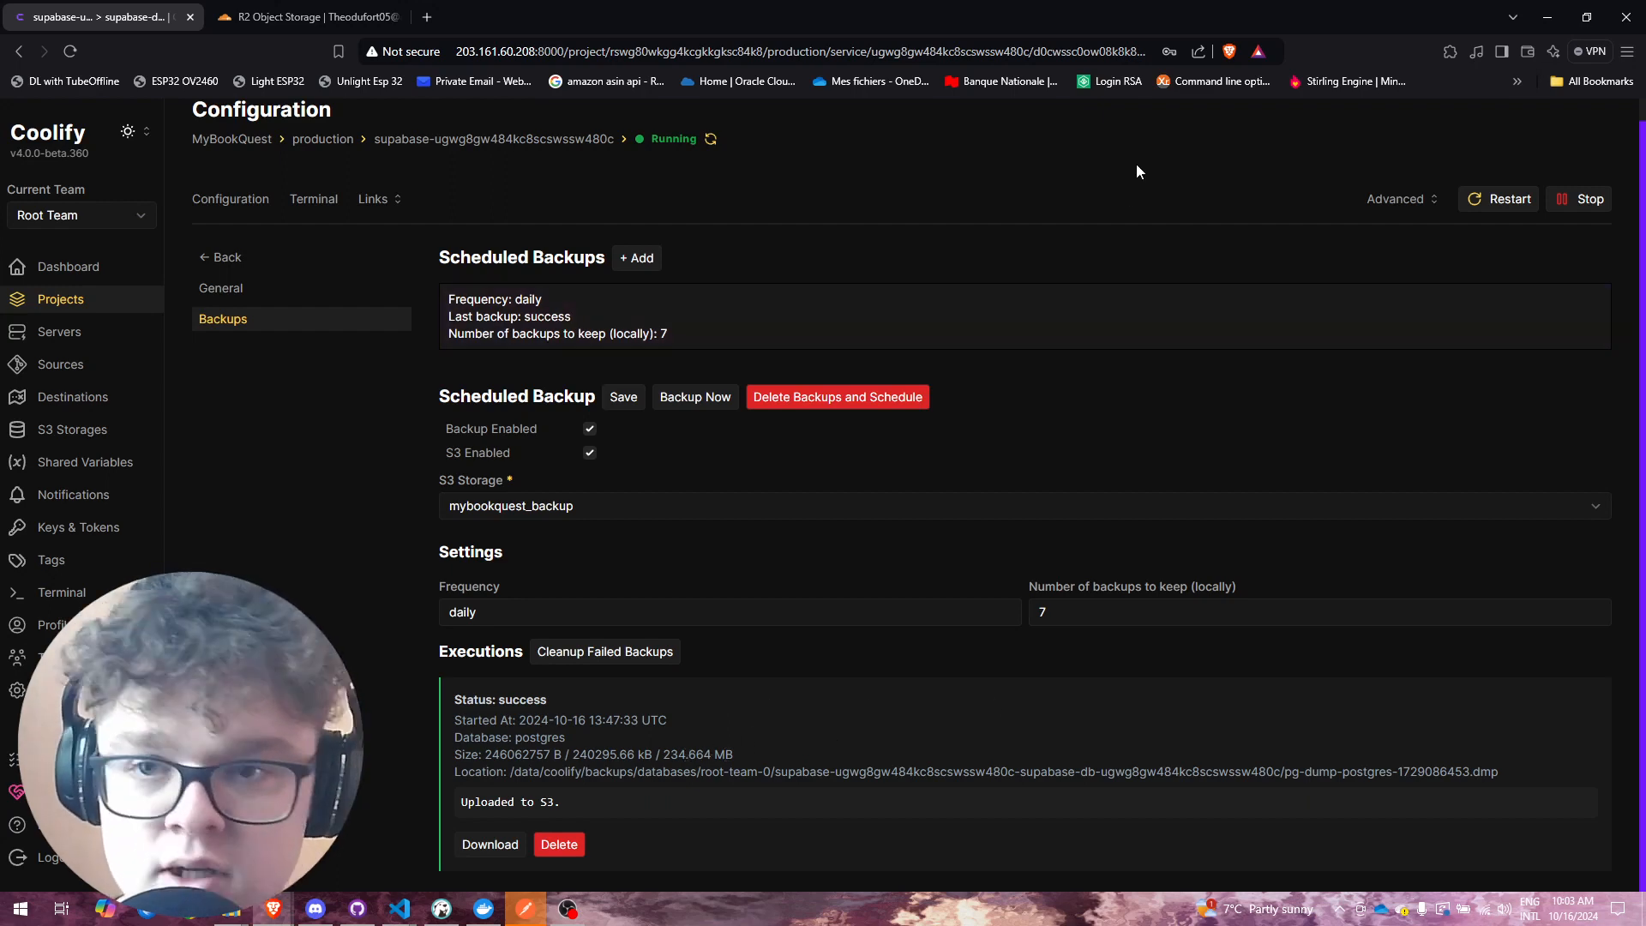
Step: Open the mybookquestbackup bucket in Cloudflare R2
left_click(281, 10)
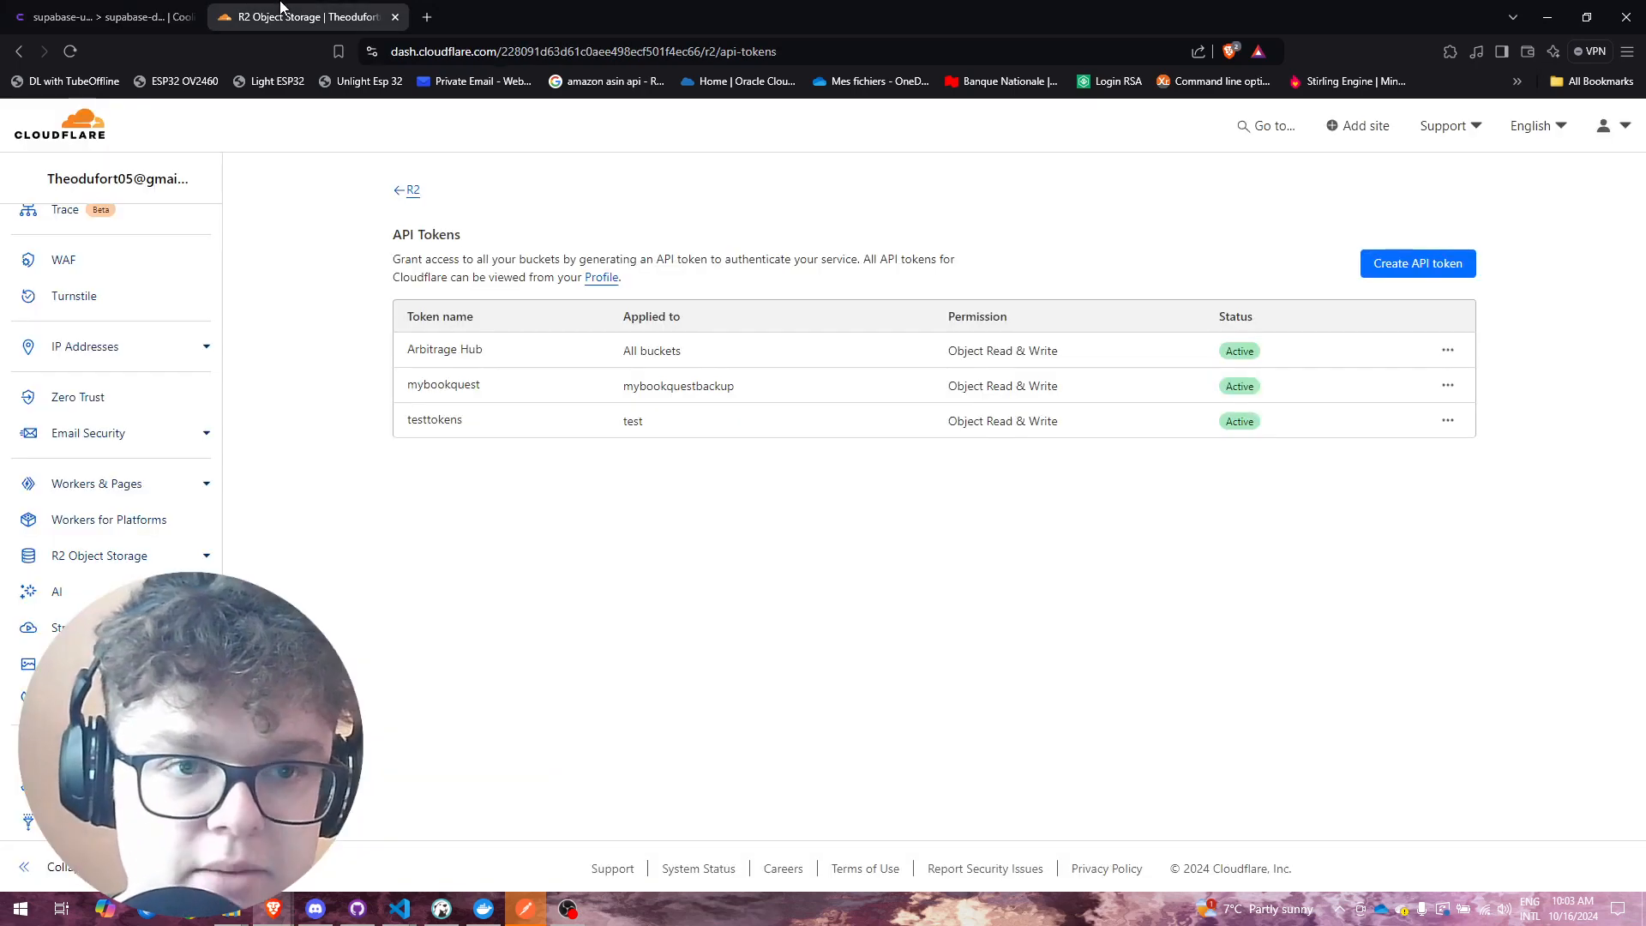
left_click(412, 190)
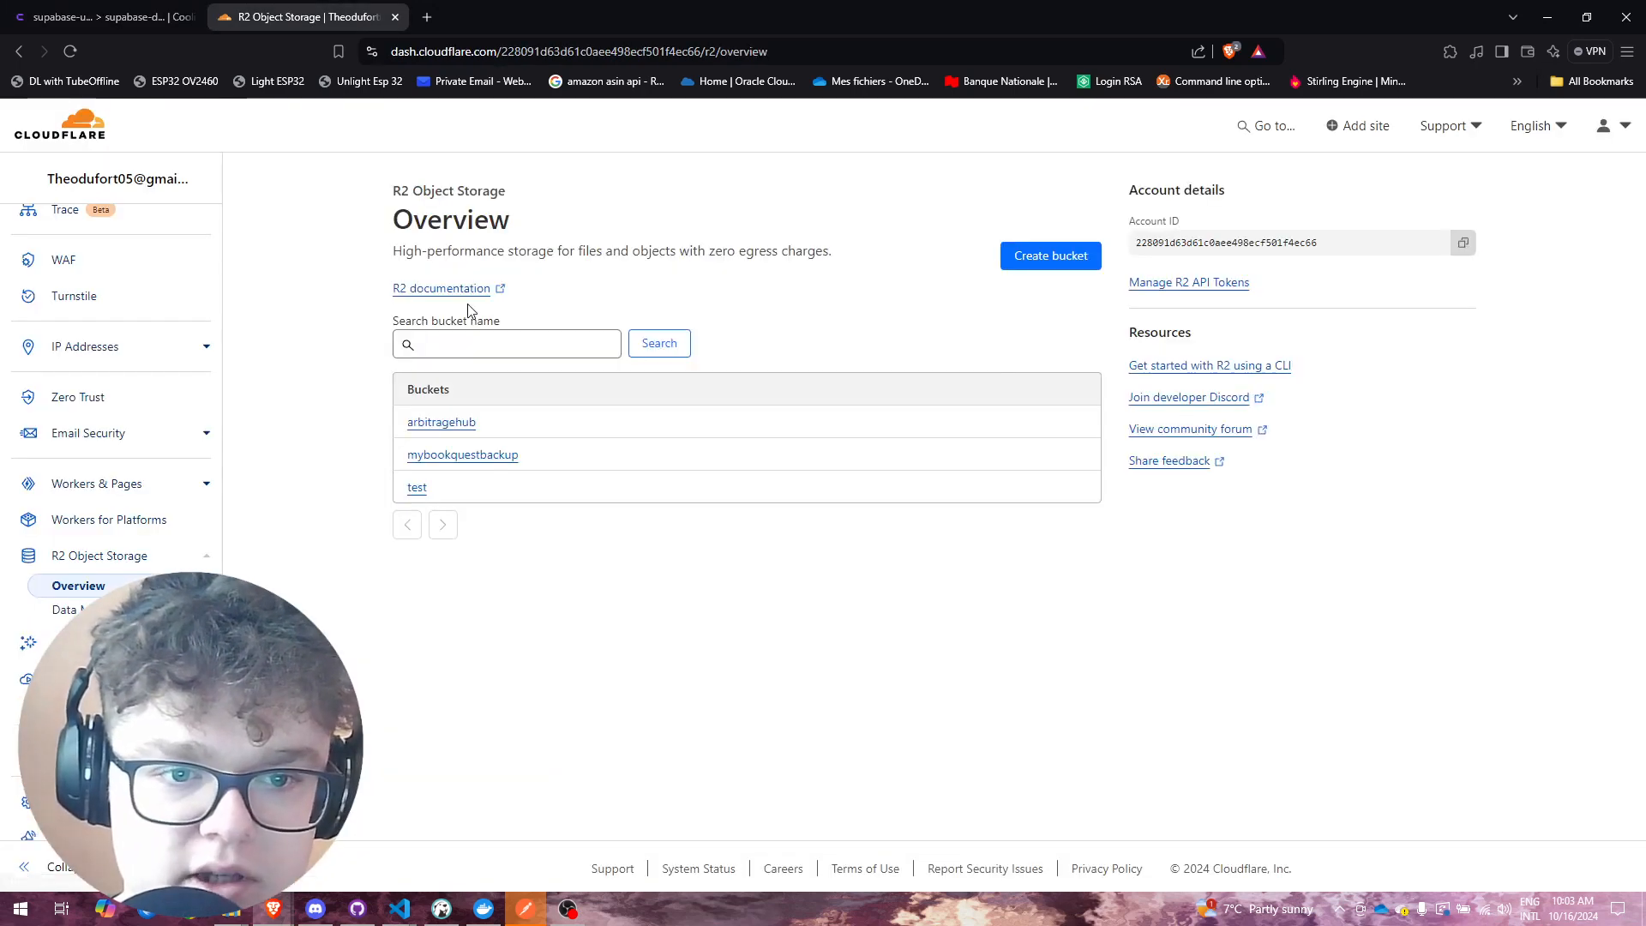
left_click(463, 455)
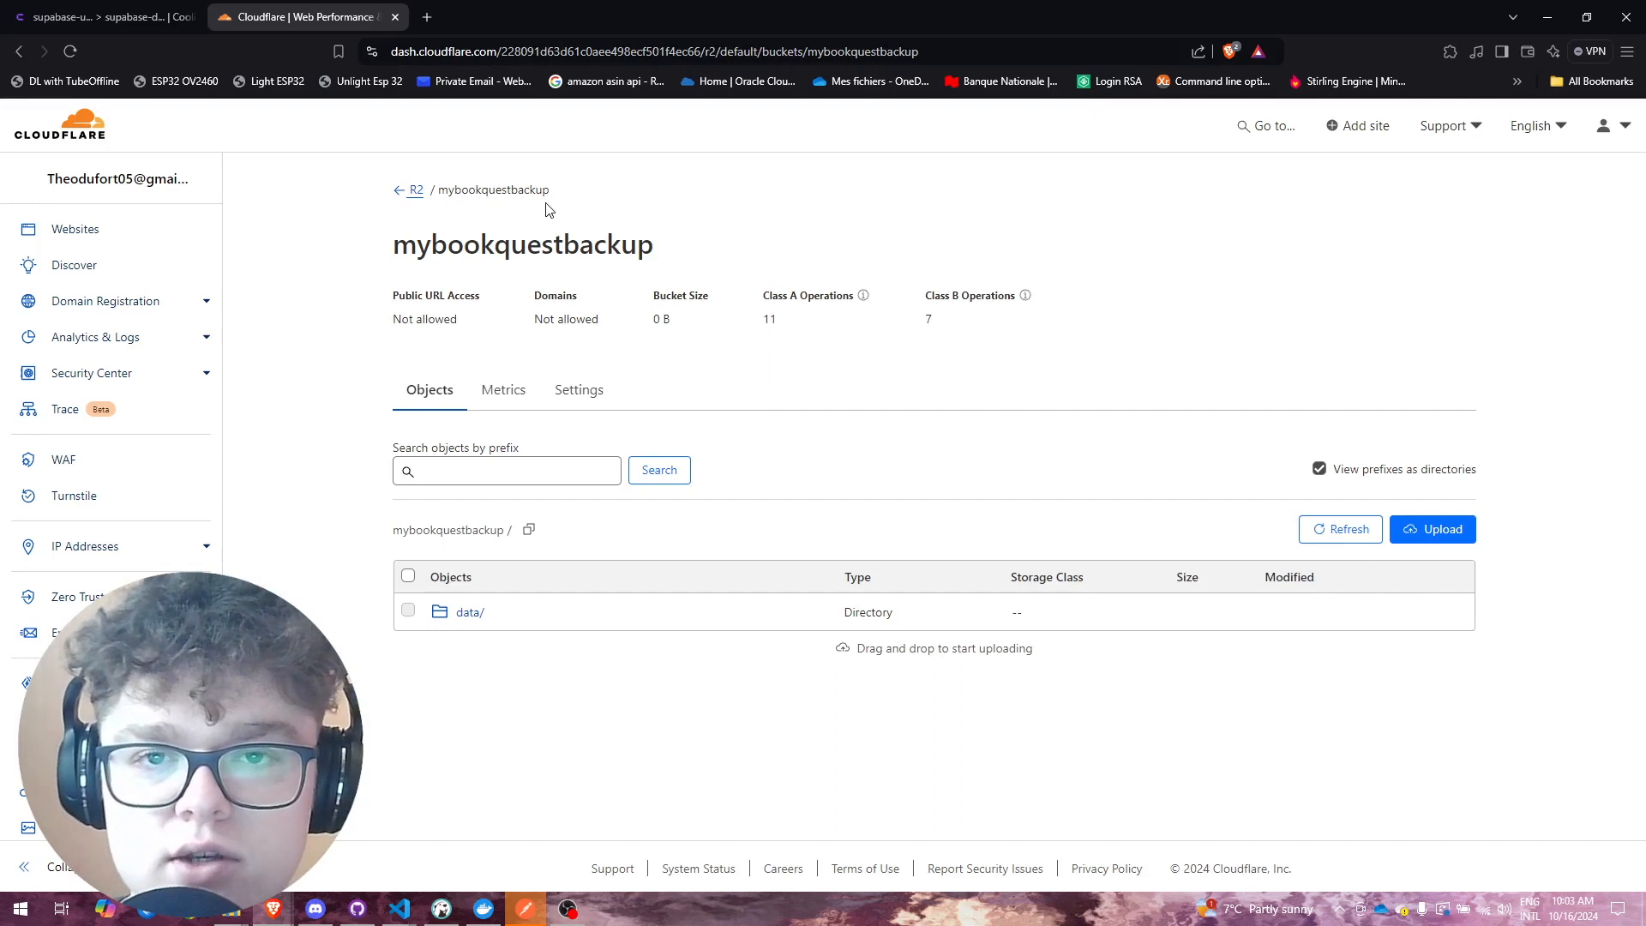
Step: Browse to data/coolify/backups/databases/root-team-0/supabase and check the 246.06 MB dump file
left_click(476, 614)
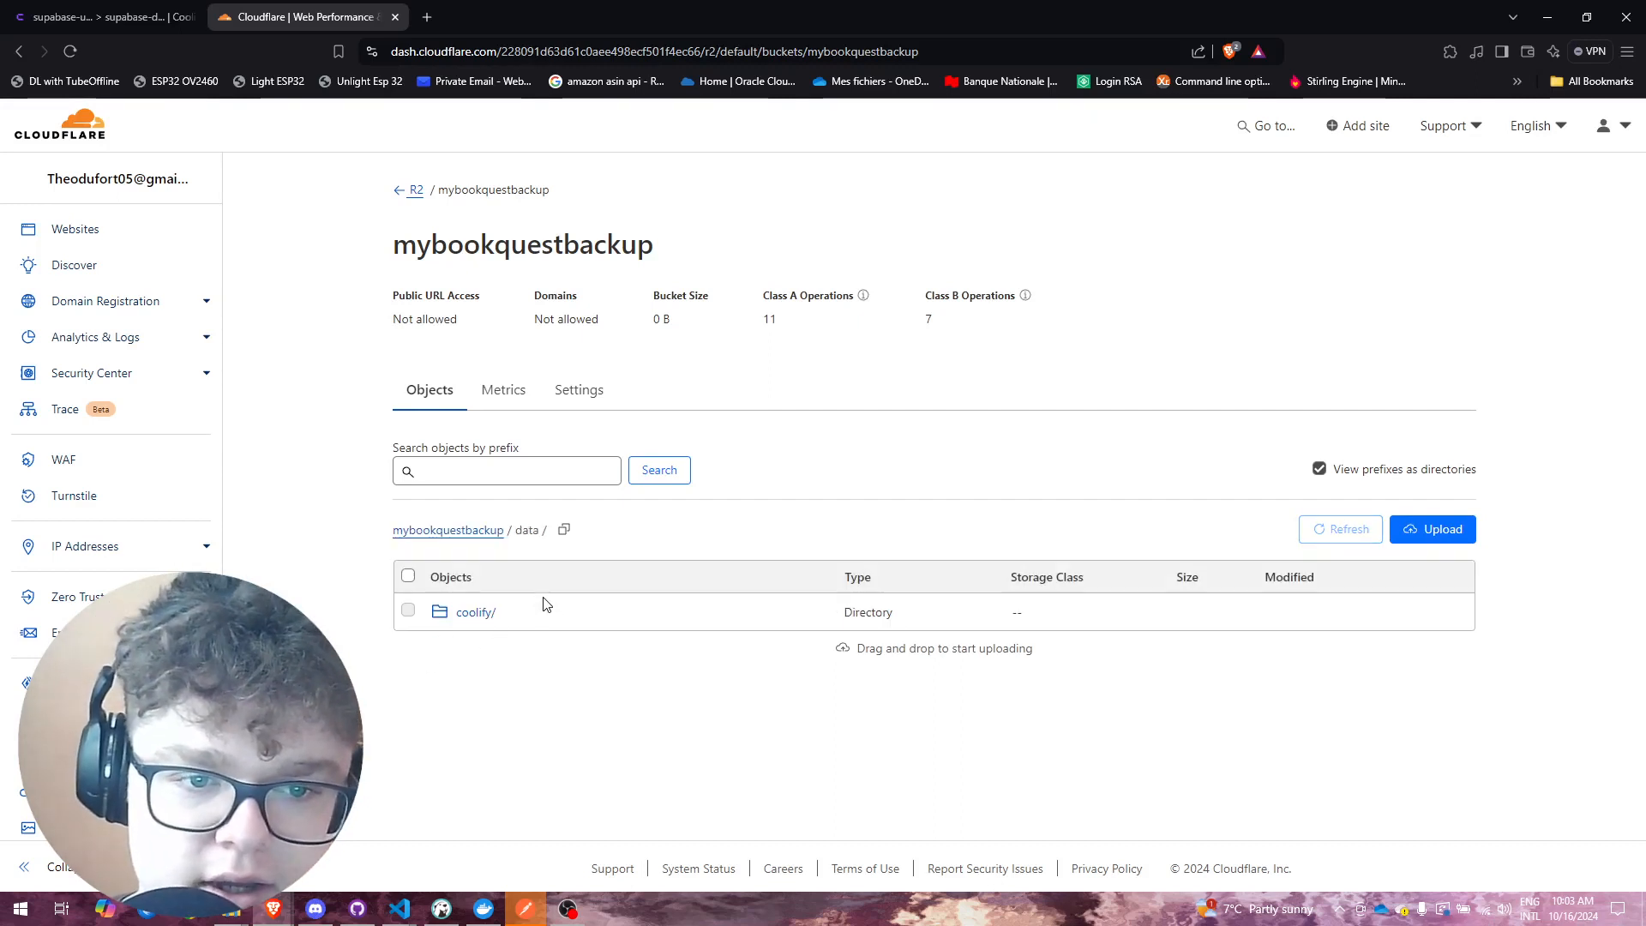
left_click(477, 611)
left_click(475, 612)
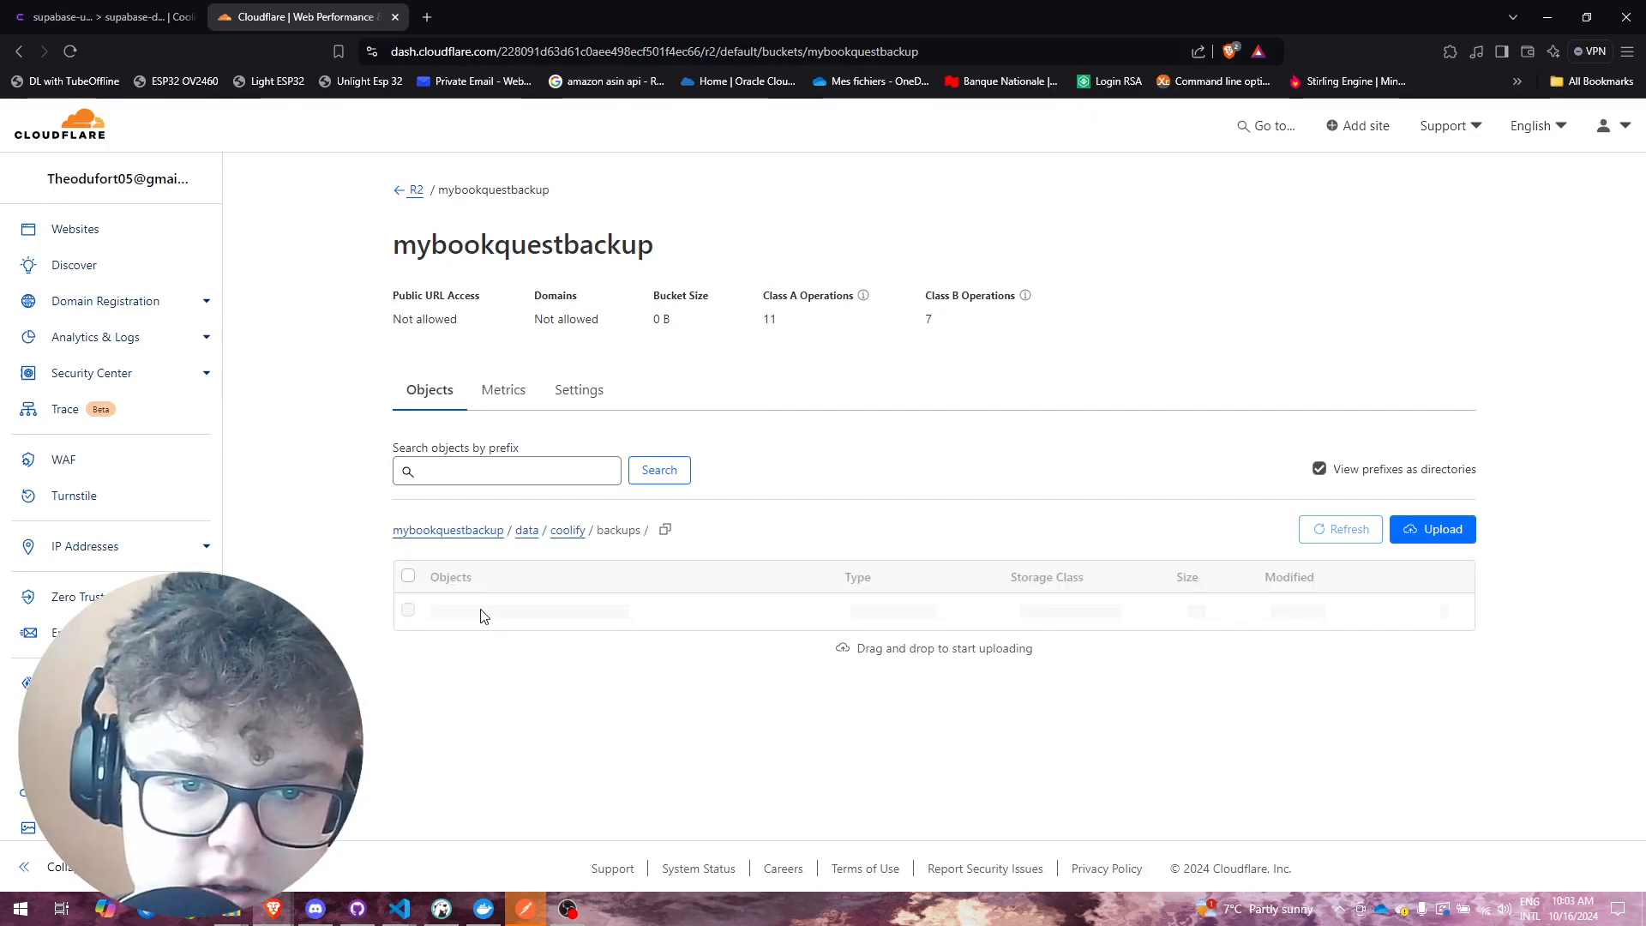
left_click(508, 614)
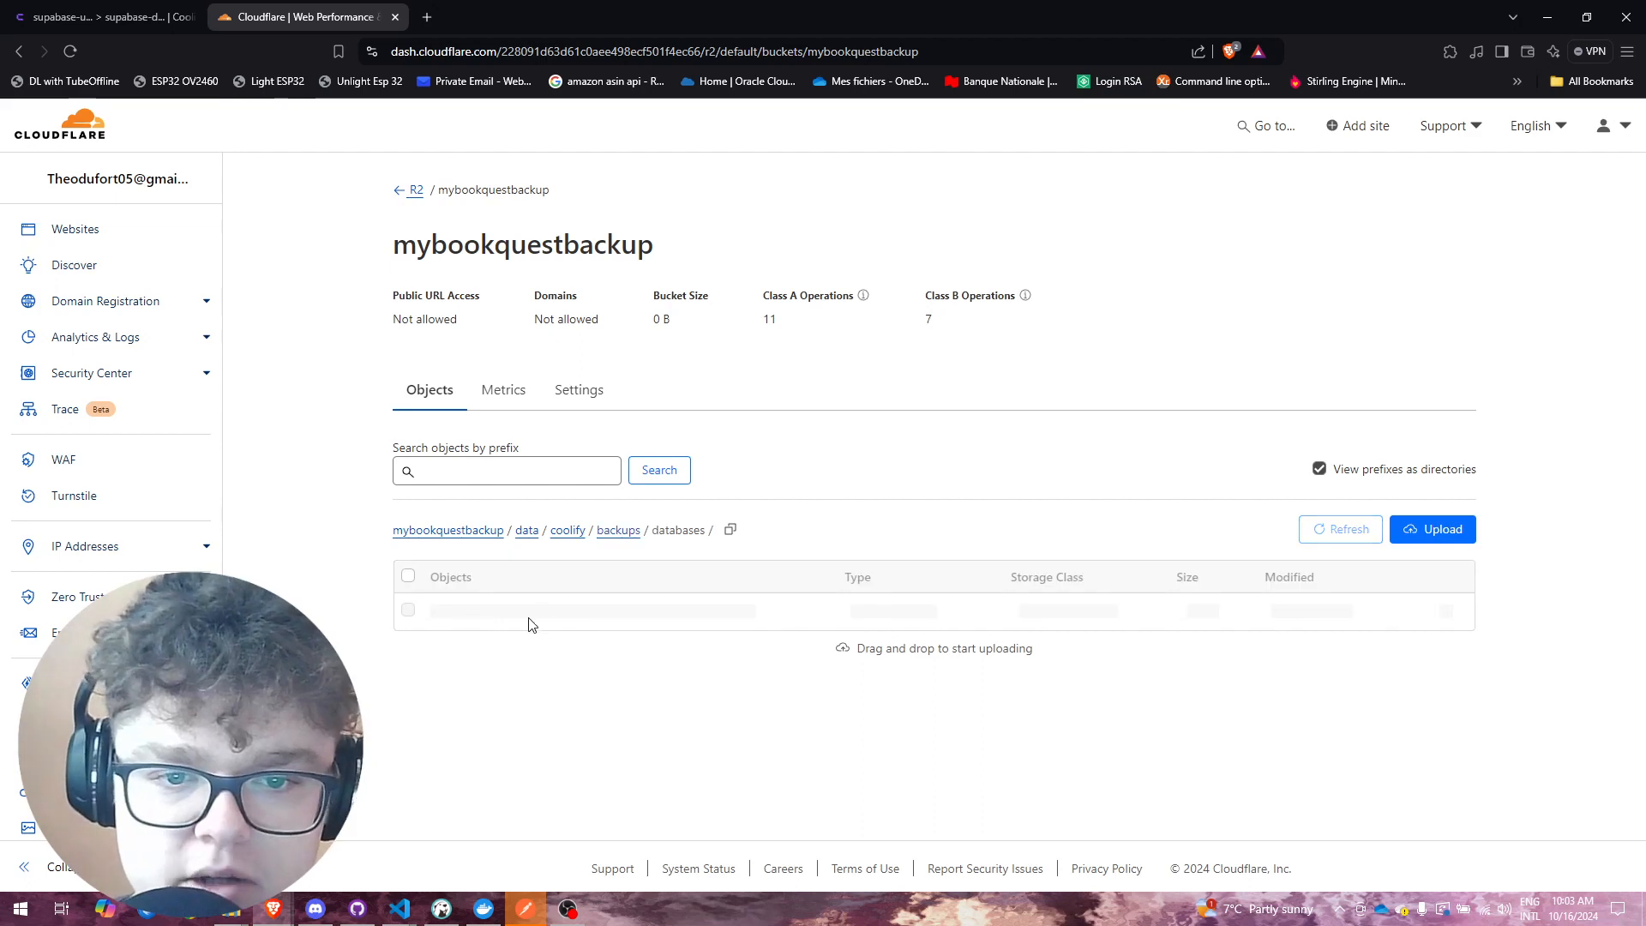
left_click(506, 614)
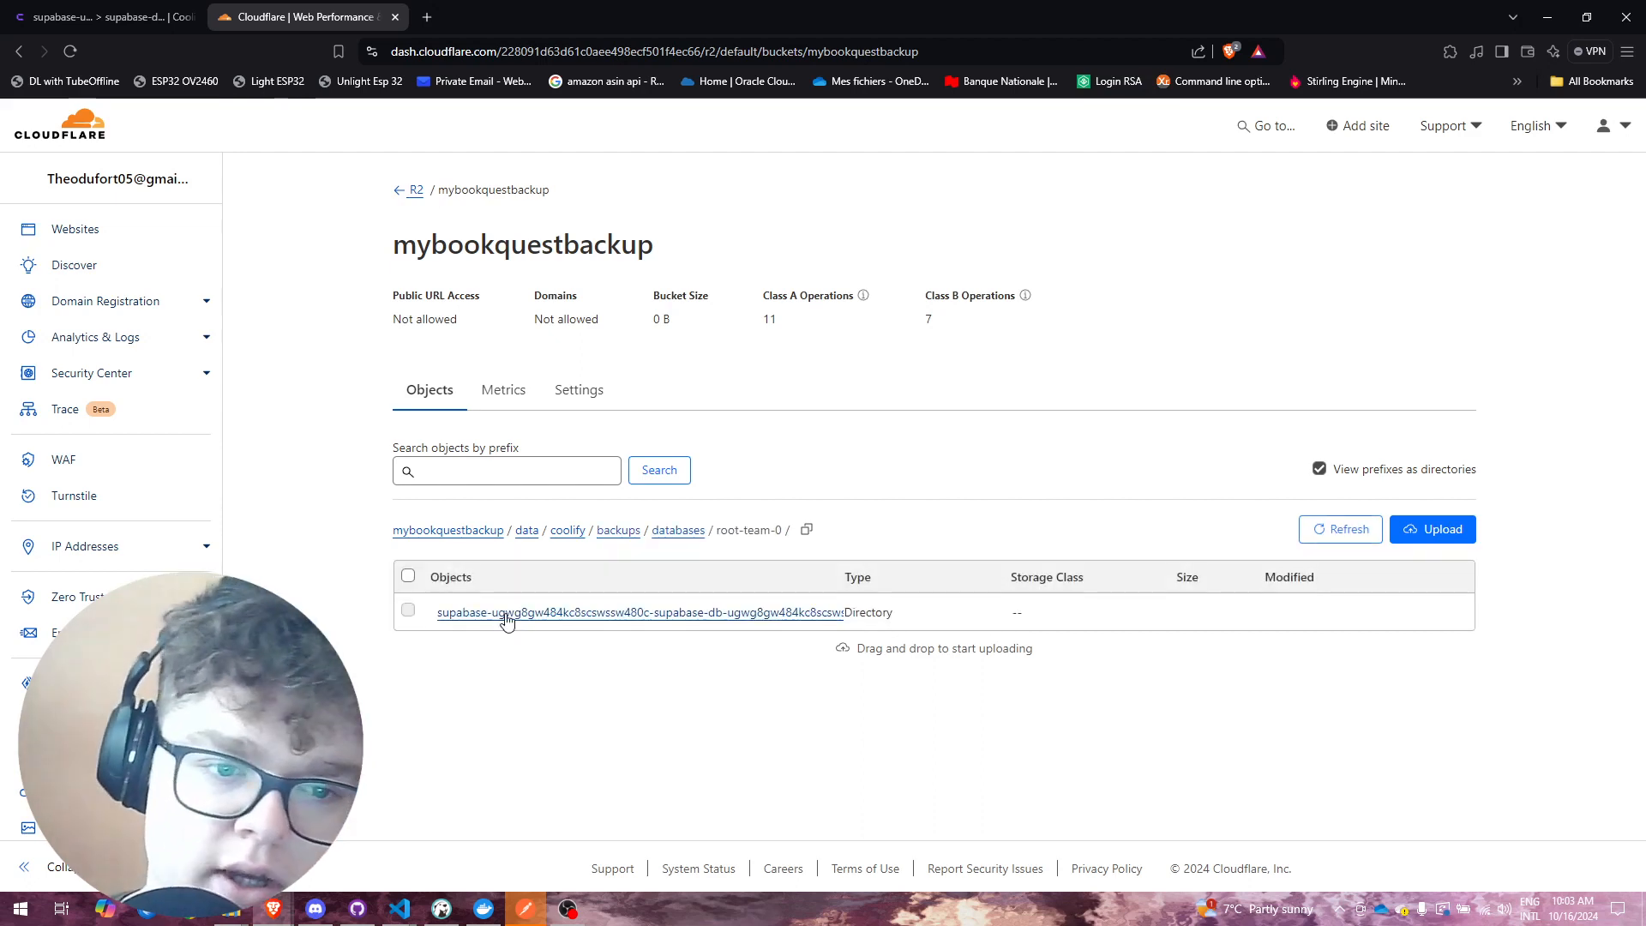
left_click(506, 617)
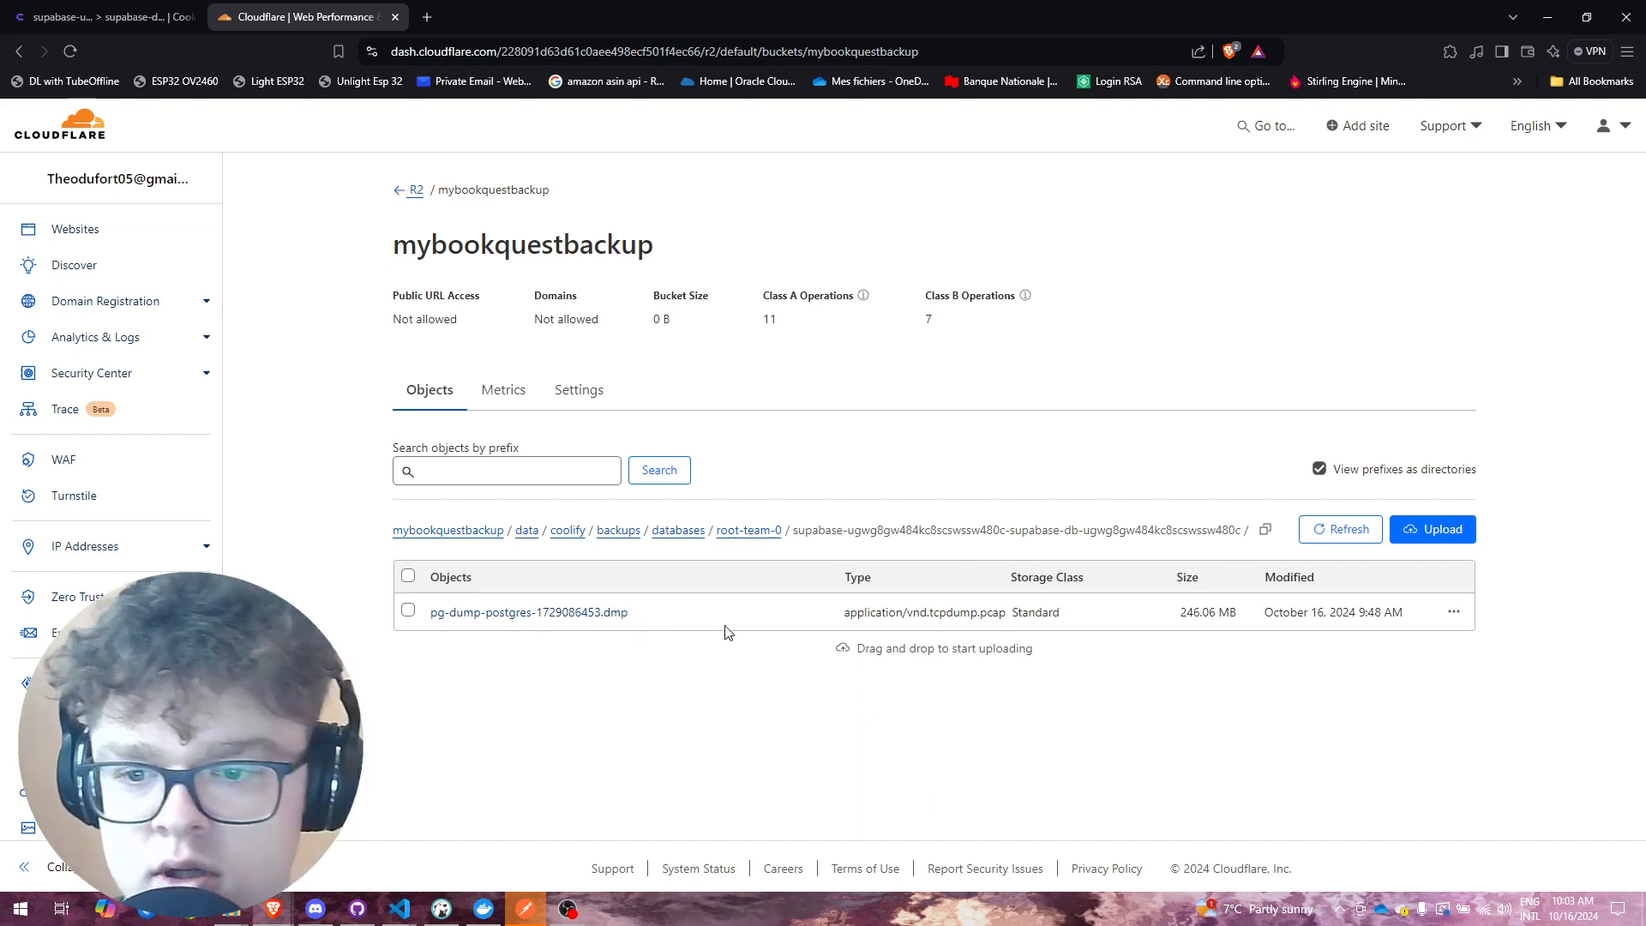
left_click_drag(1186, 610, 1212, 610)
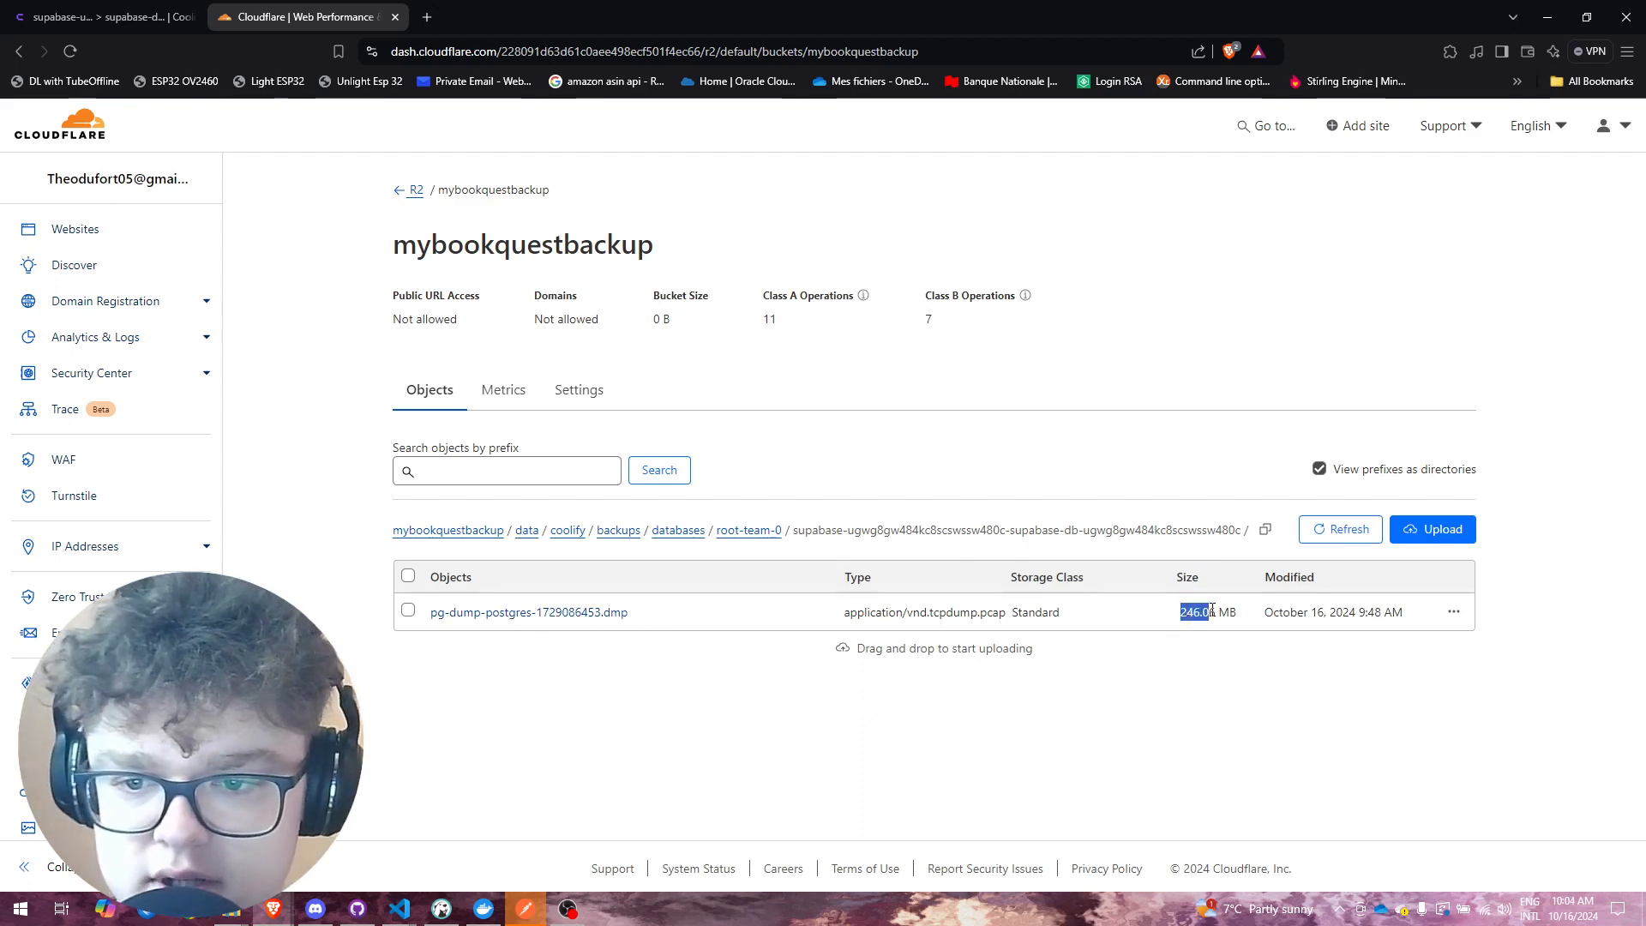